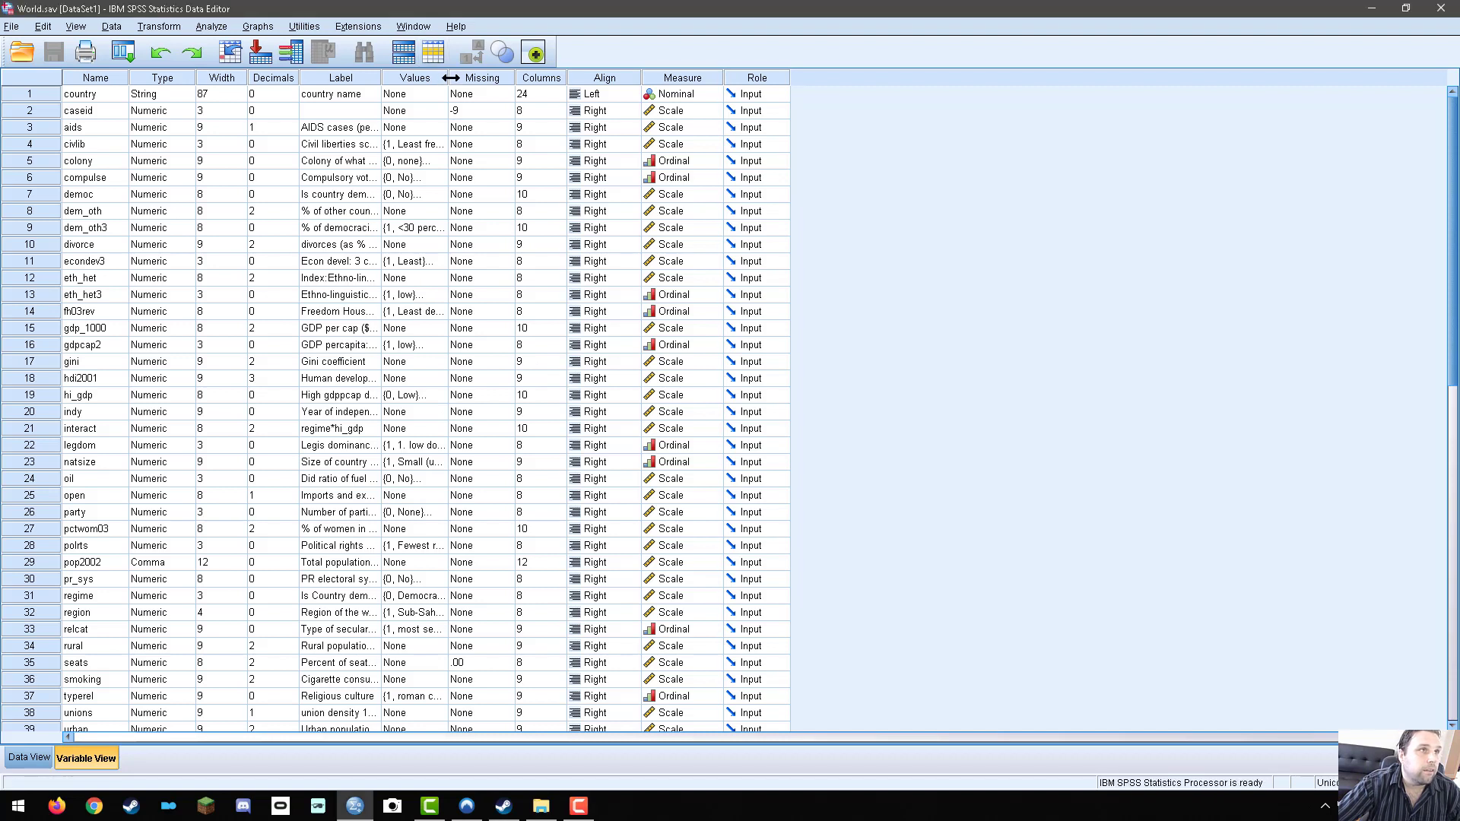
Widen the Values and Label columns in the variable list and select the label of vi_rel
left_click_drag(452, 70, 587, 96)
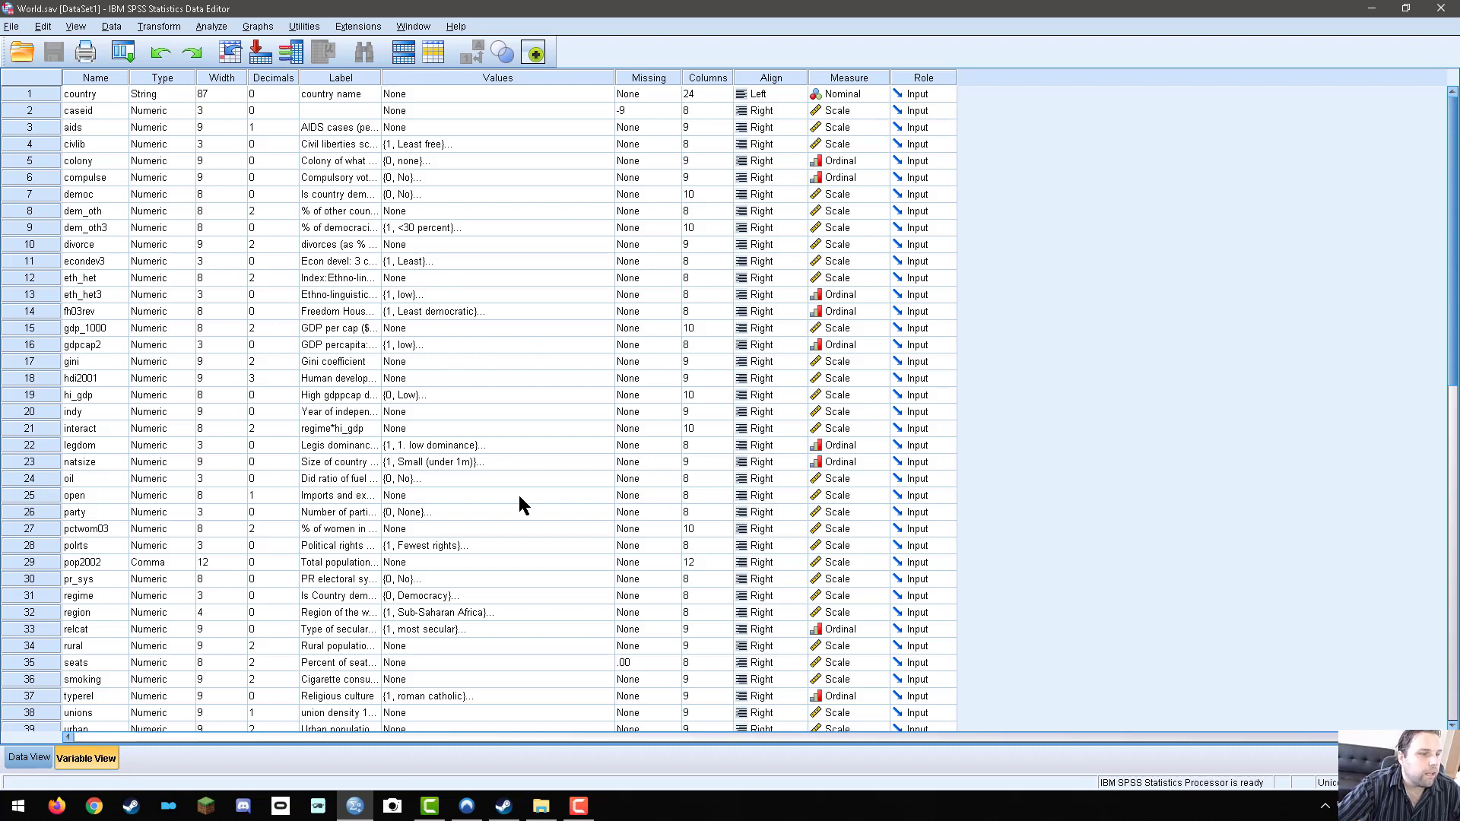
scroll(512, 494, "down", 3)
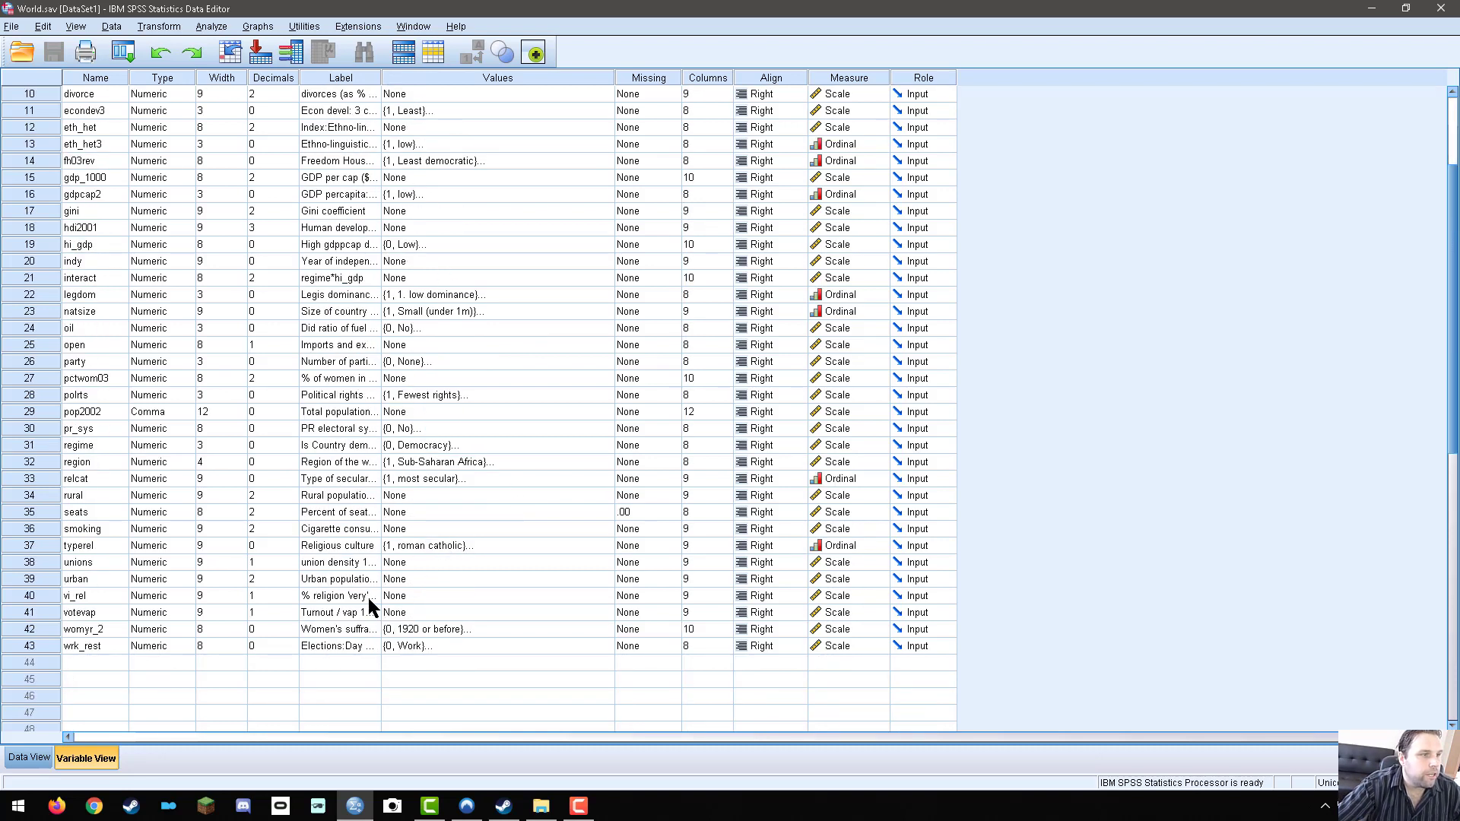
left_click(39, 596)
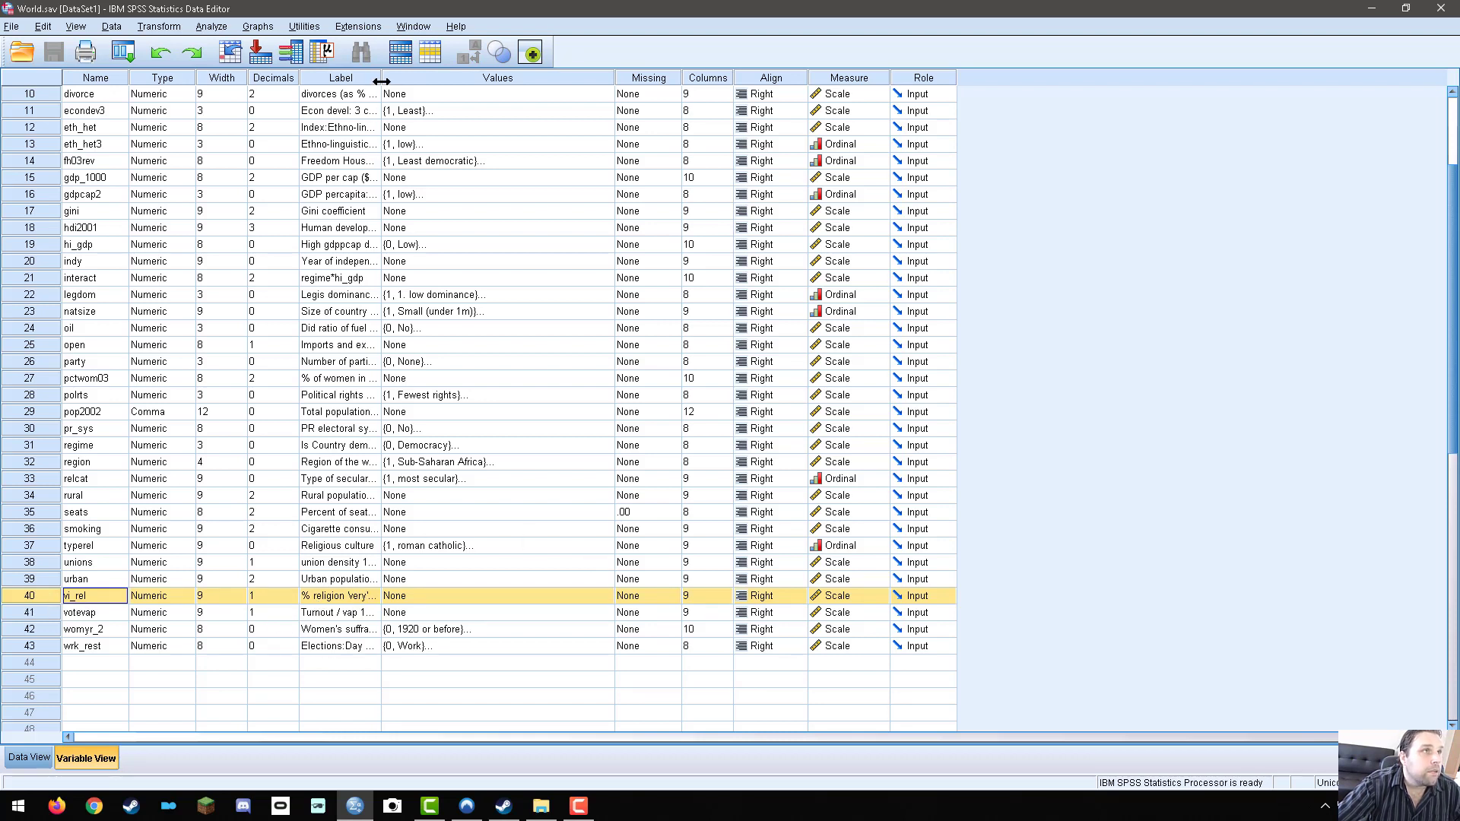
left_click_drag(381, 77, 580, 85)
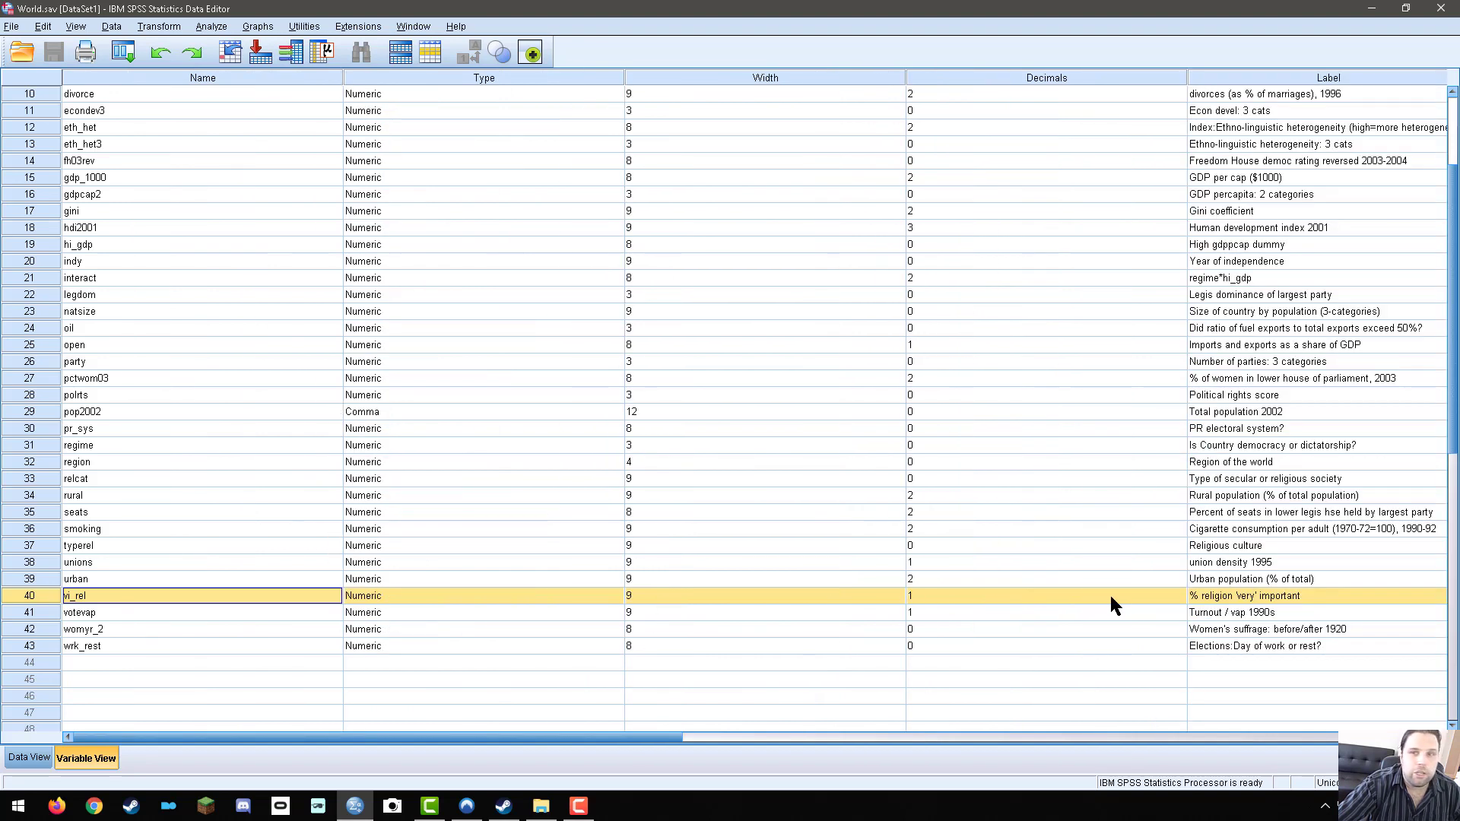
left_click(1229, 598)
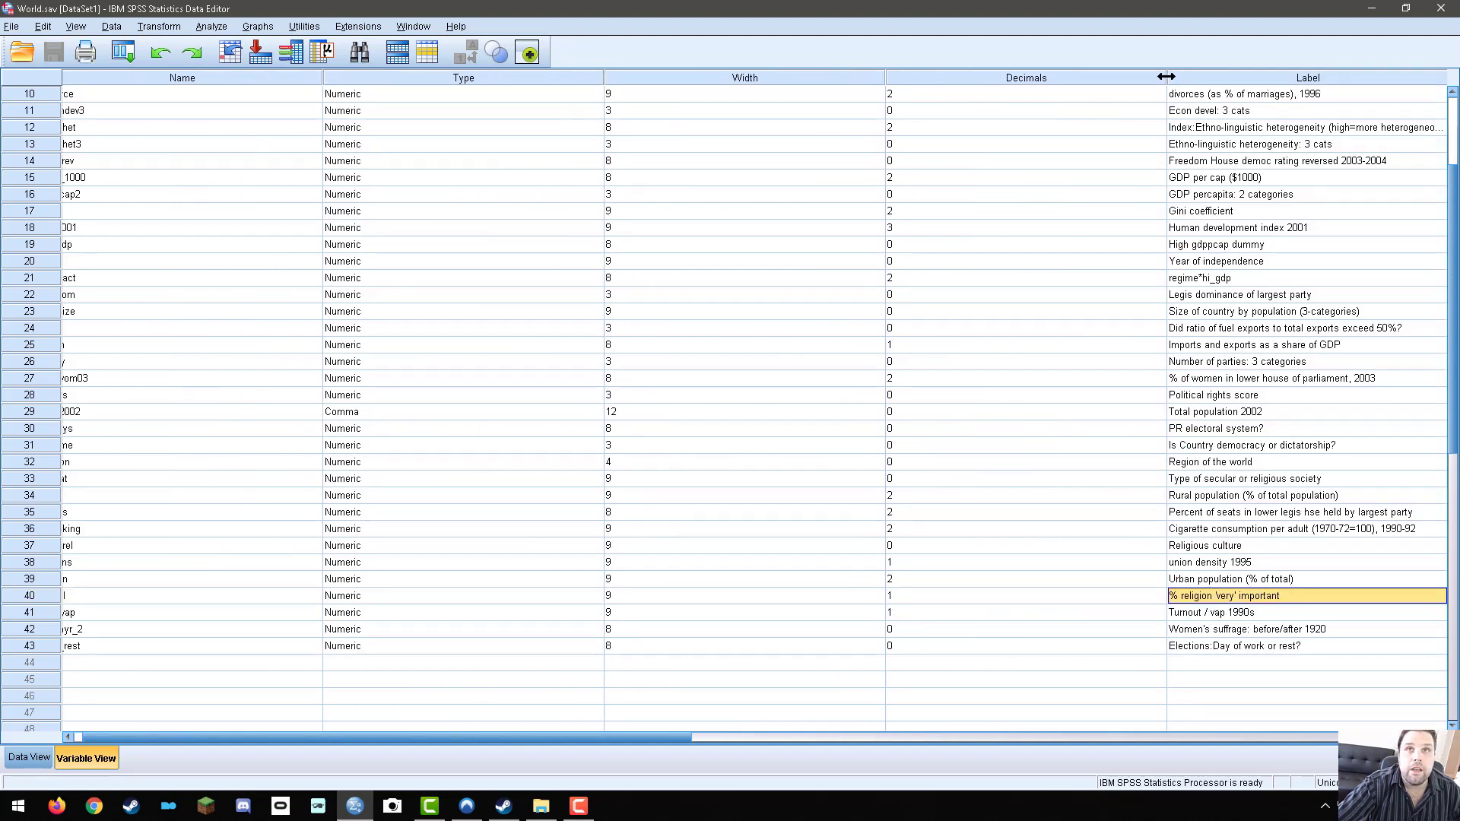
Narrow the Decimals, Width and Type columns and select the label of the urban variable
left_click_drag(1166, 76, 963, 78)
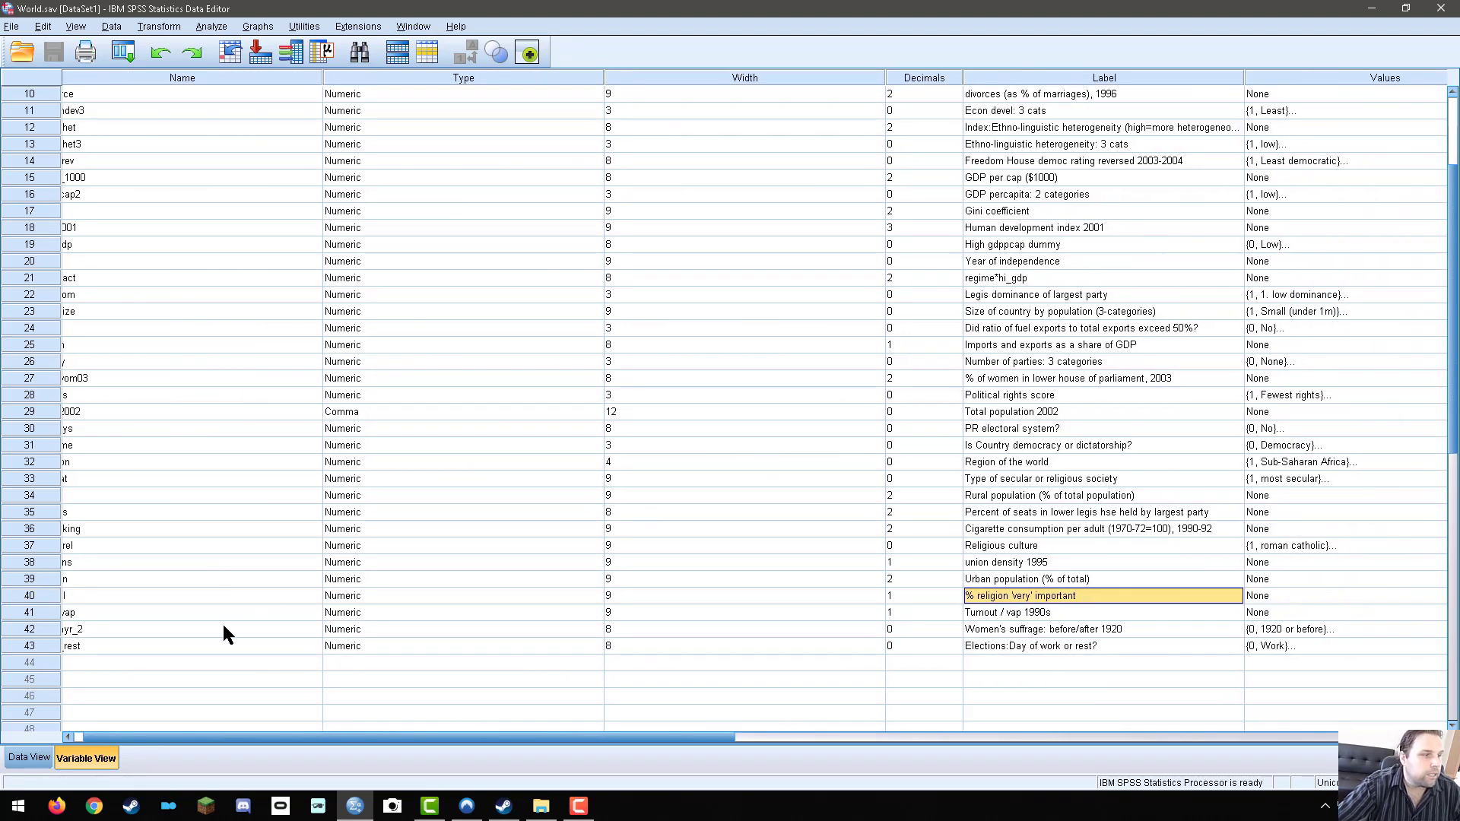
left_click_drag(436, 739, 396, 737)
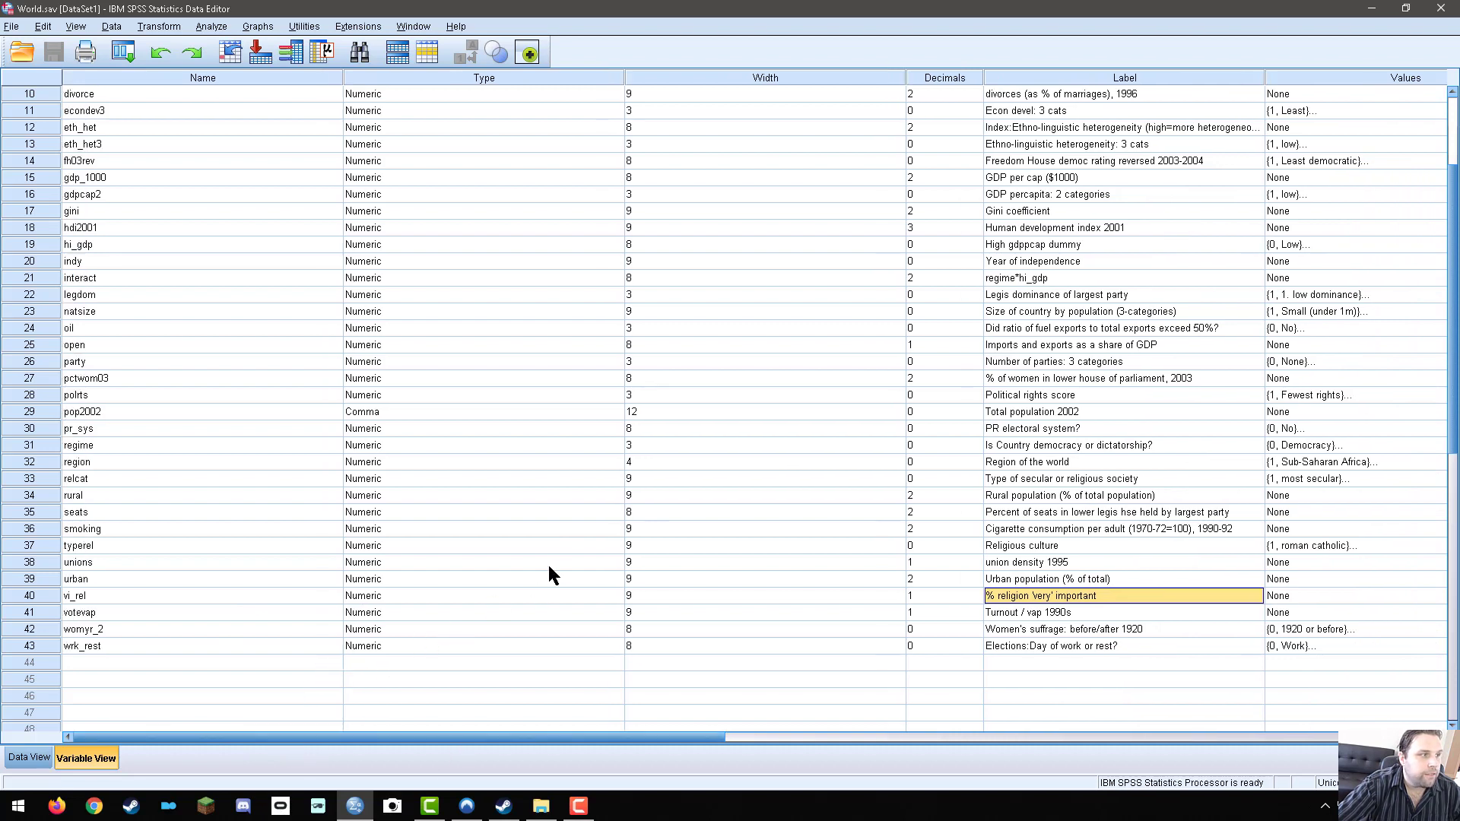
left_click(71, 581)
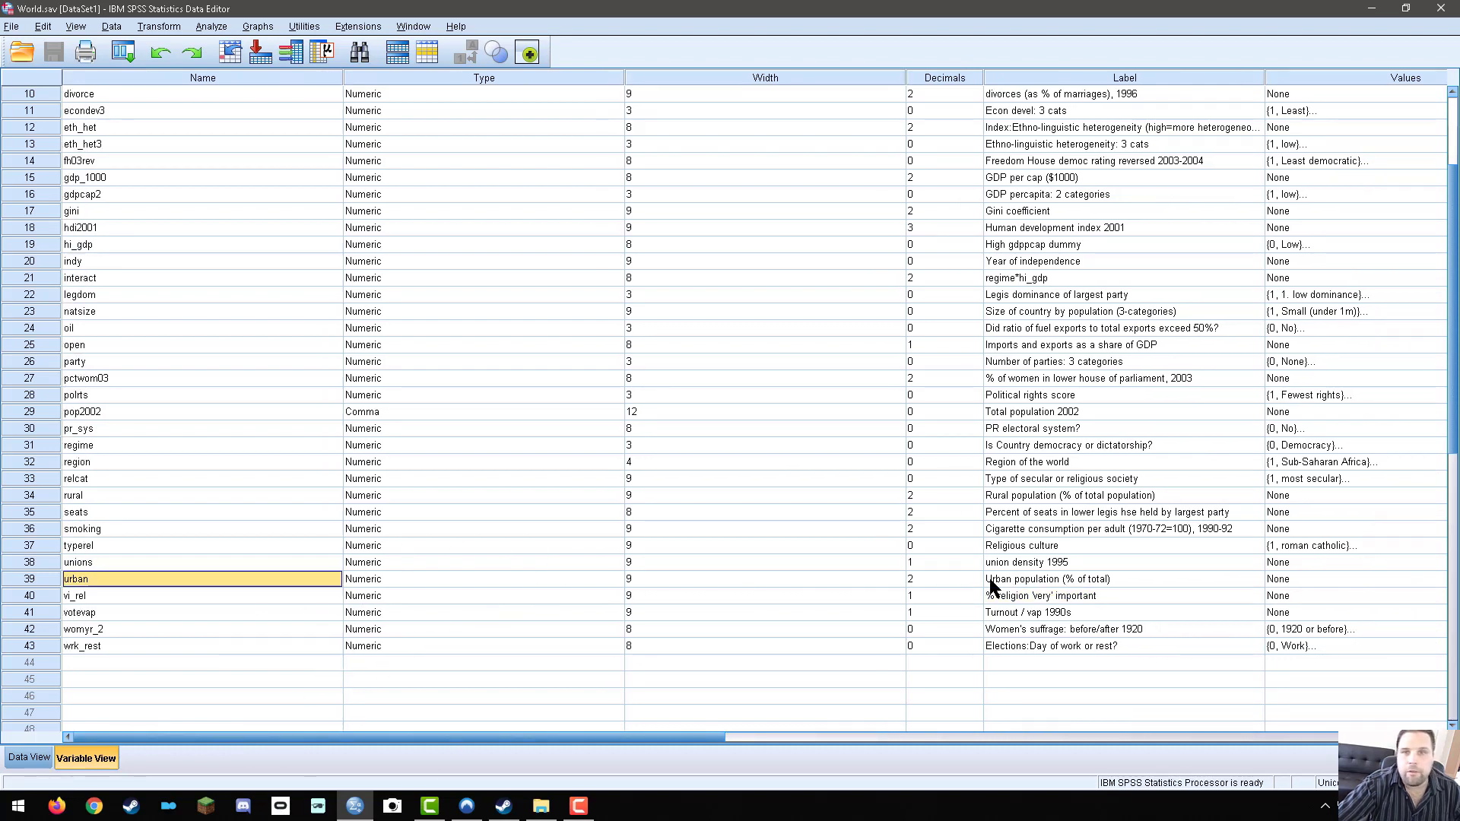
left_click(1054, 581)
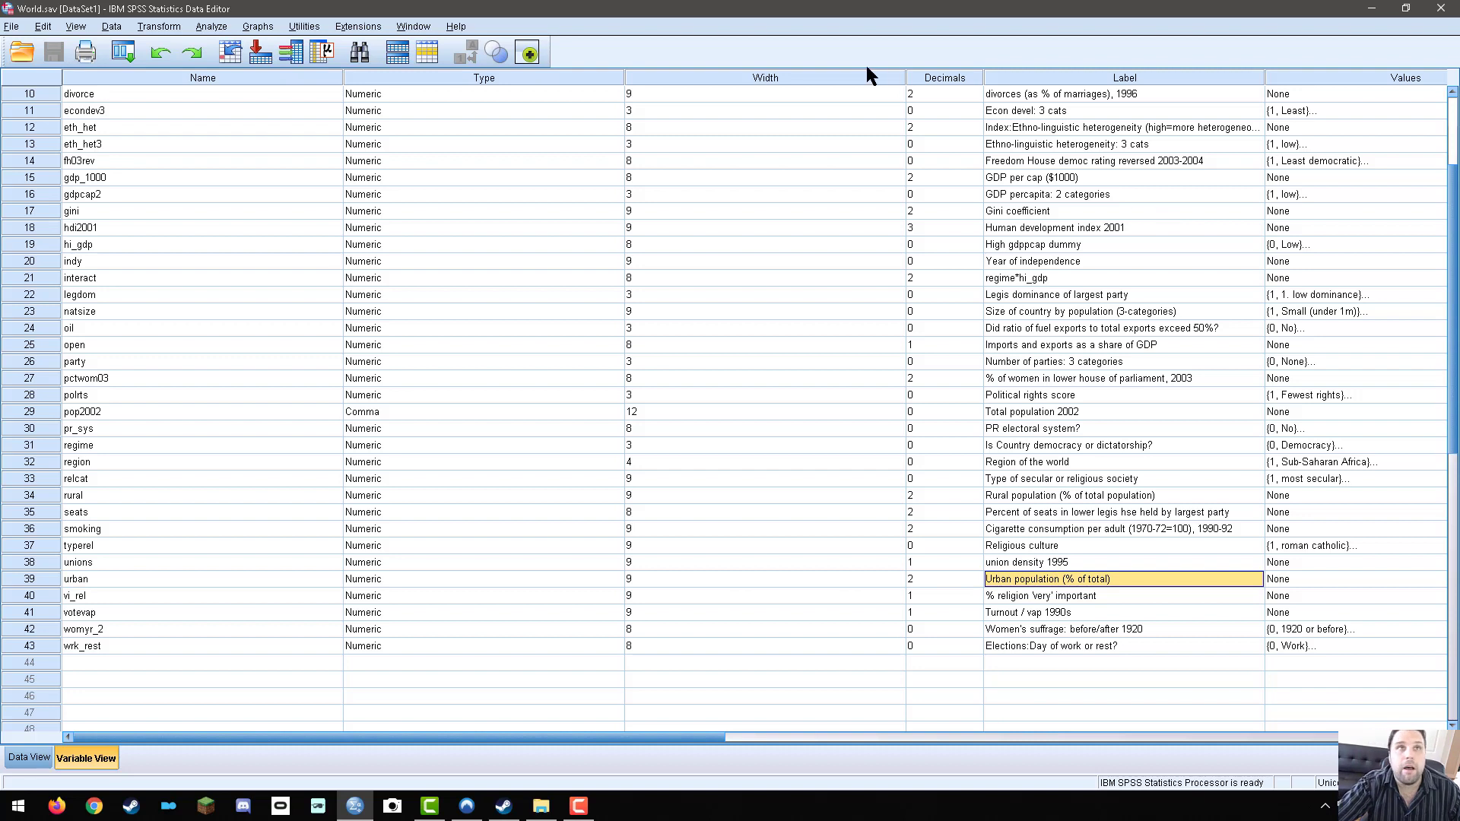
left_click_drag(907, 80, 422, 80)
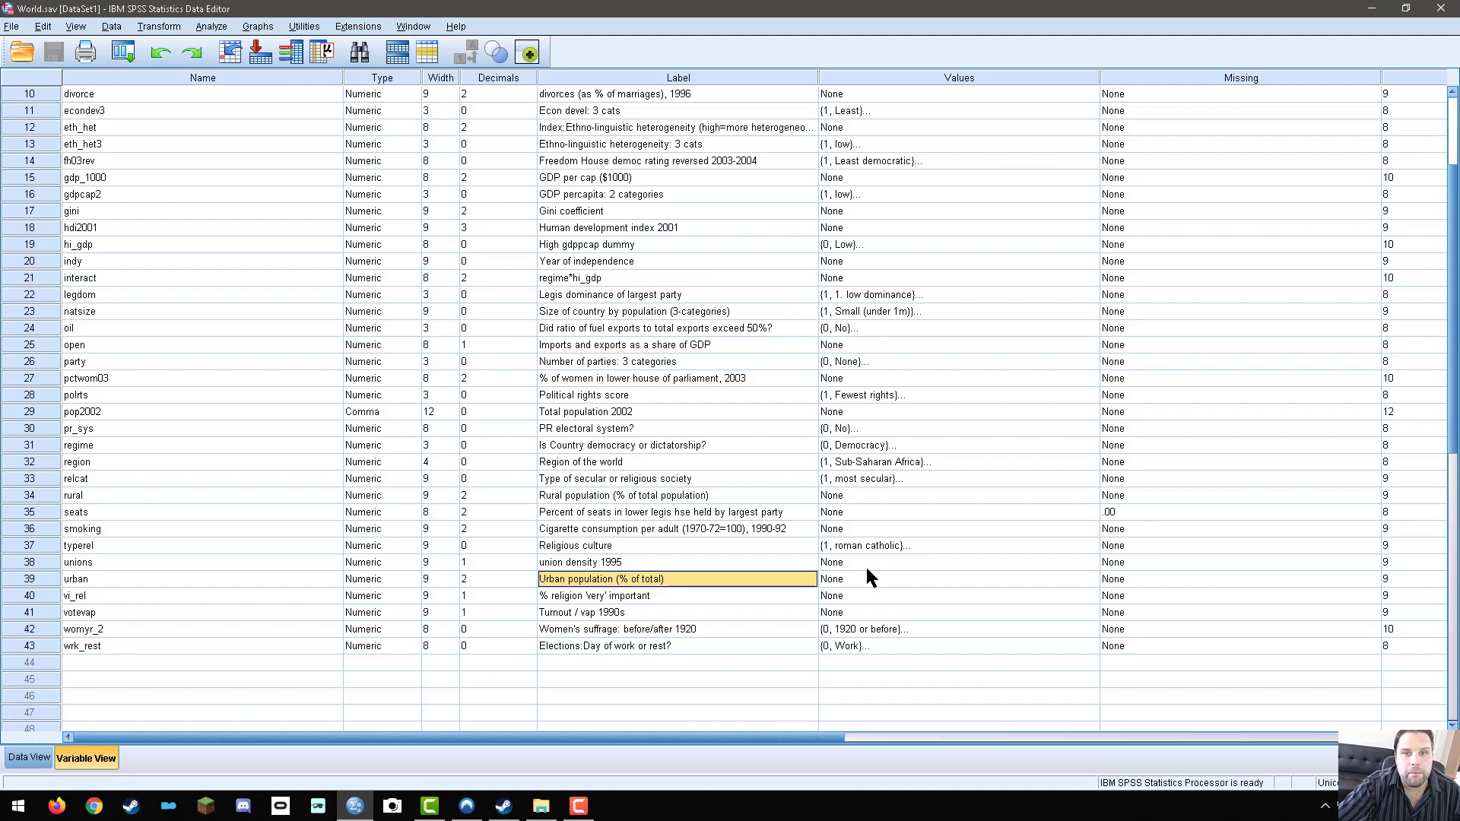
left_click(213, 26)
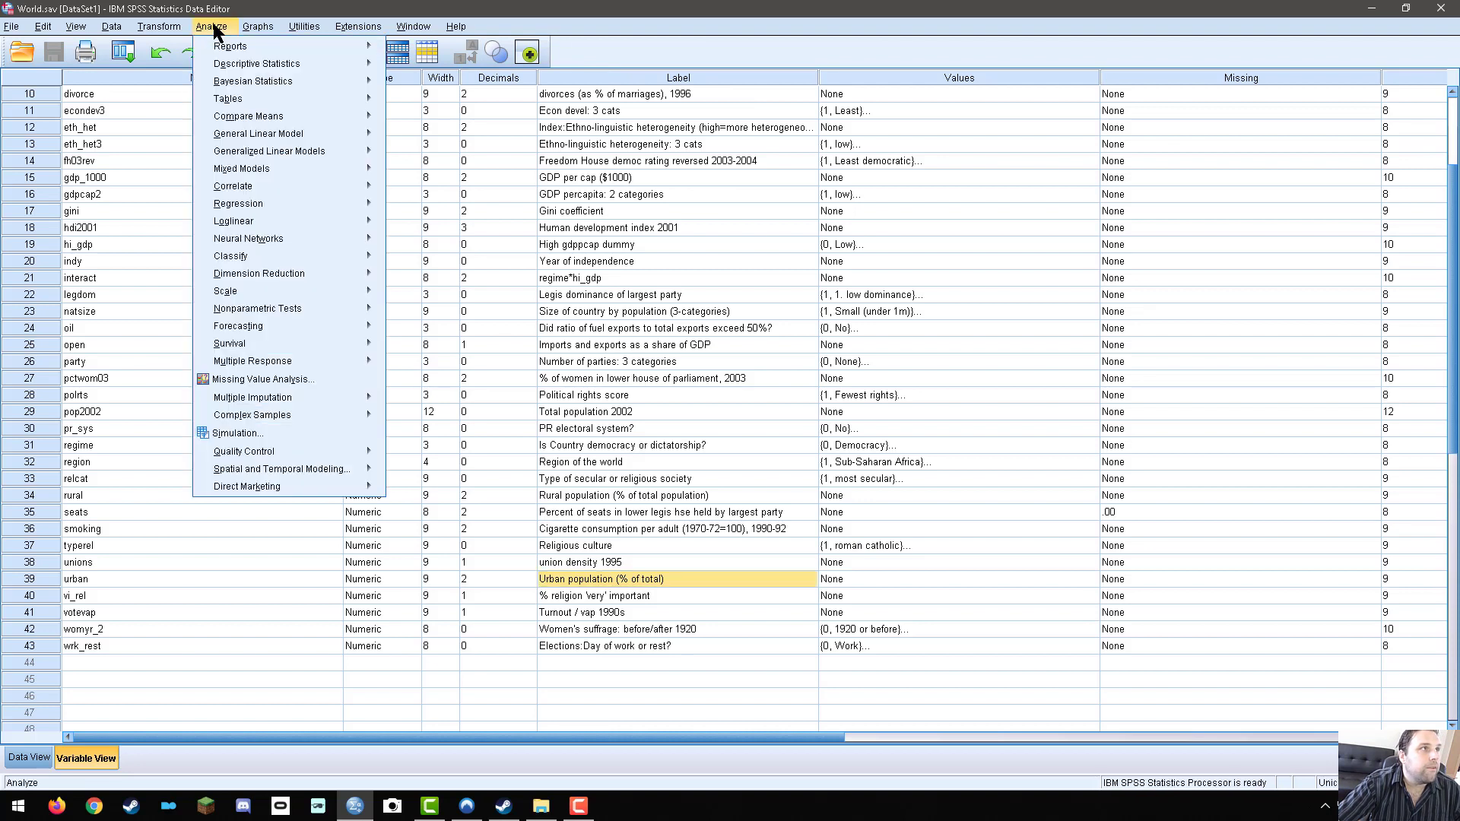
mouse_move(277, 66)
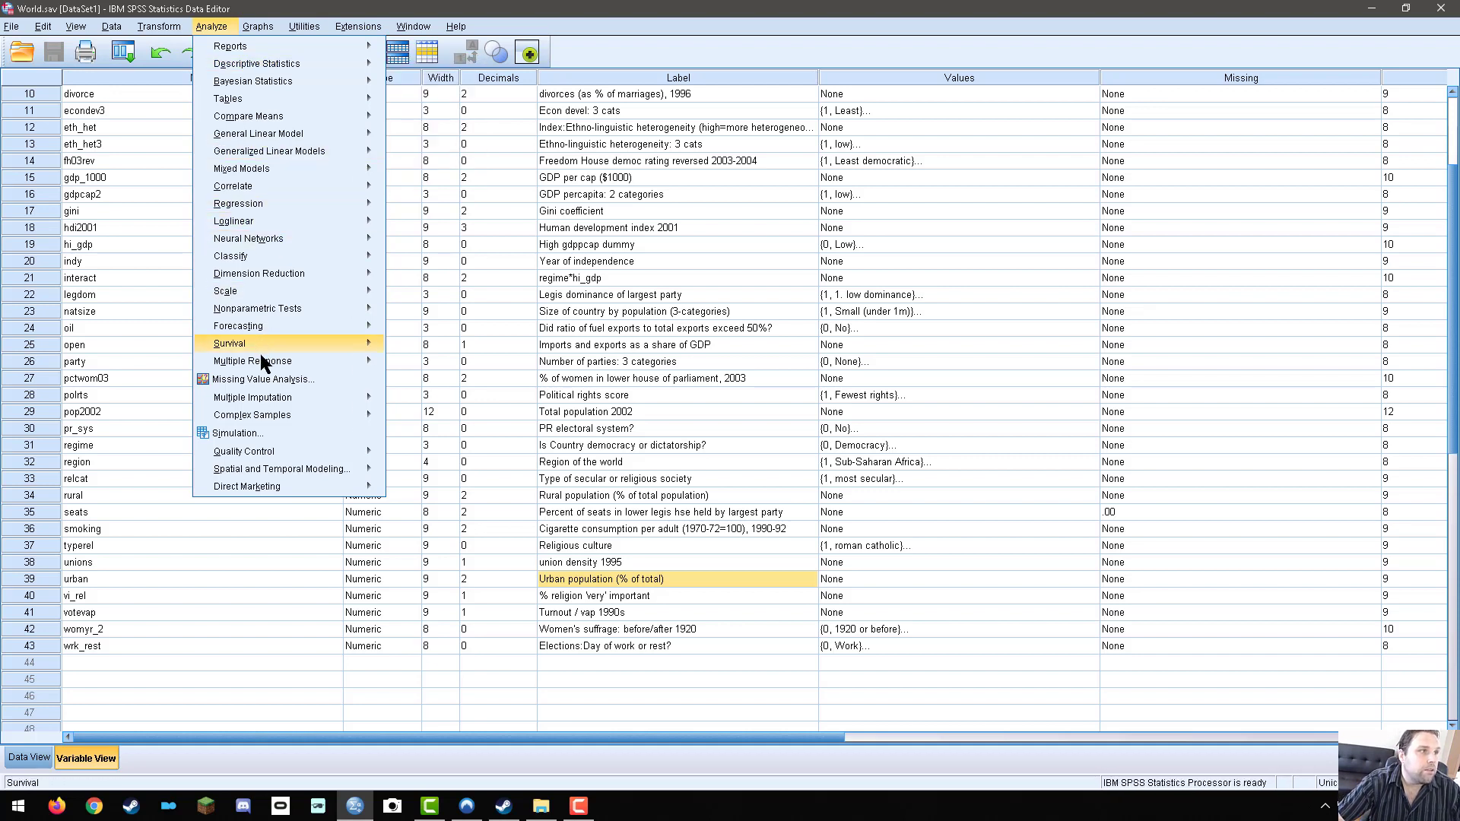
mouse_move(300, 185)
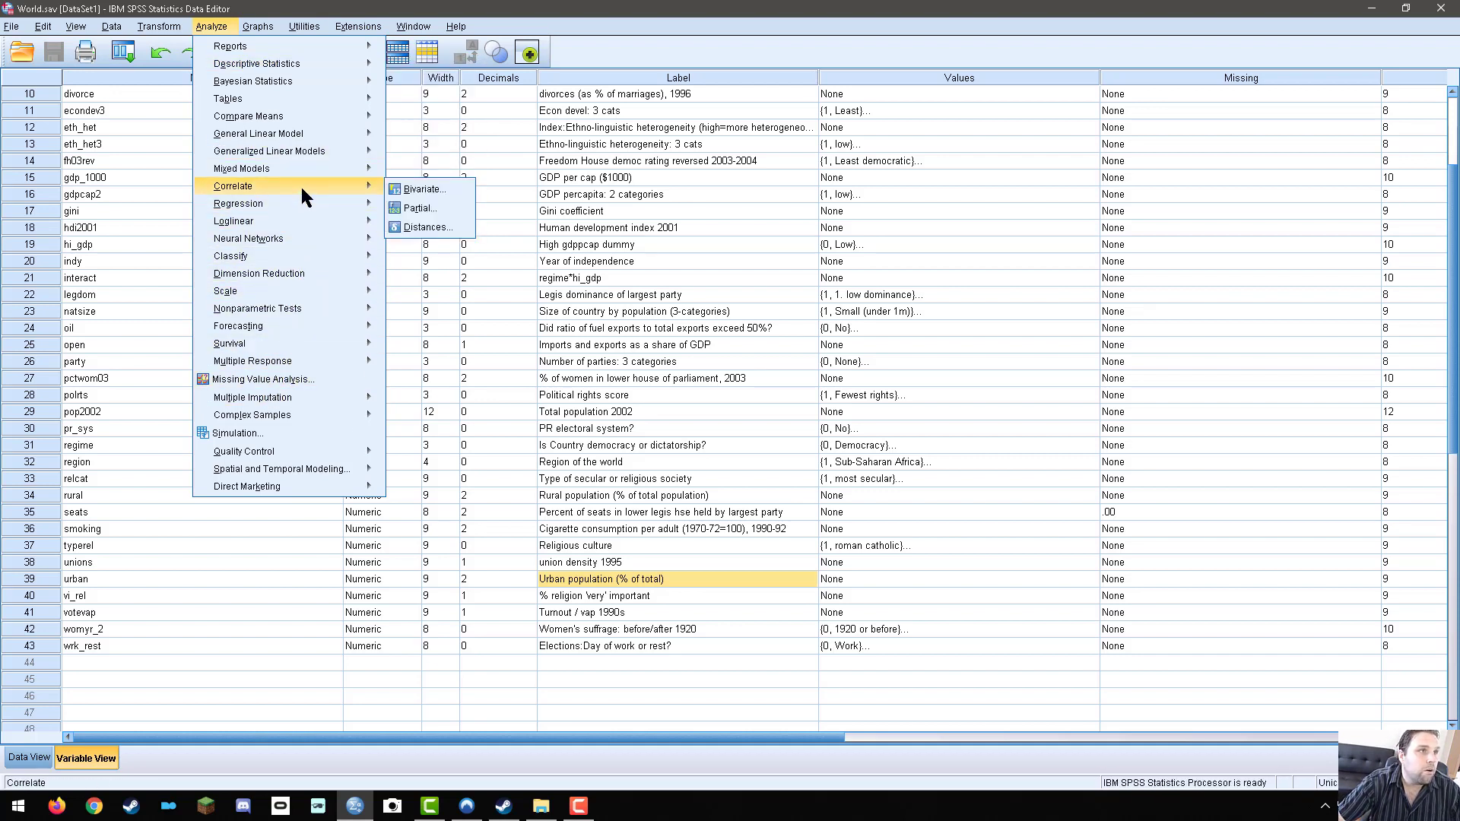
left_click(423, 192)
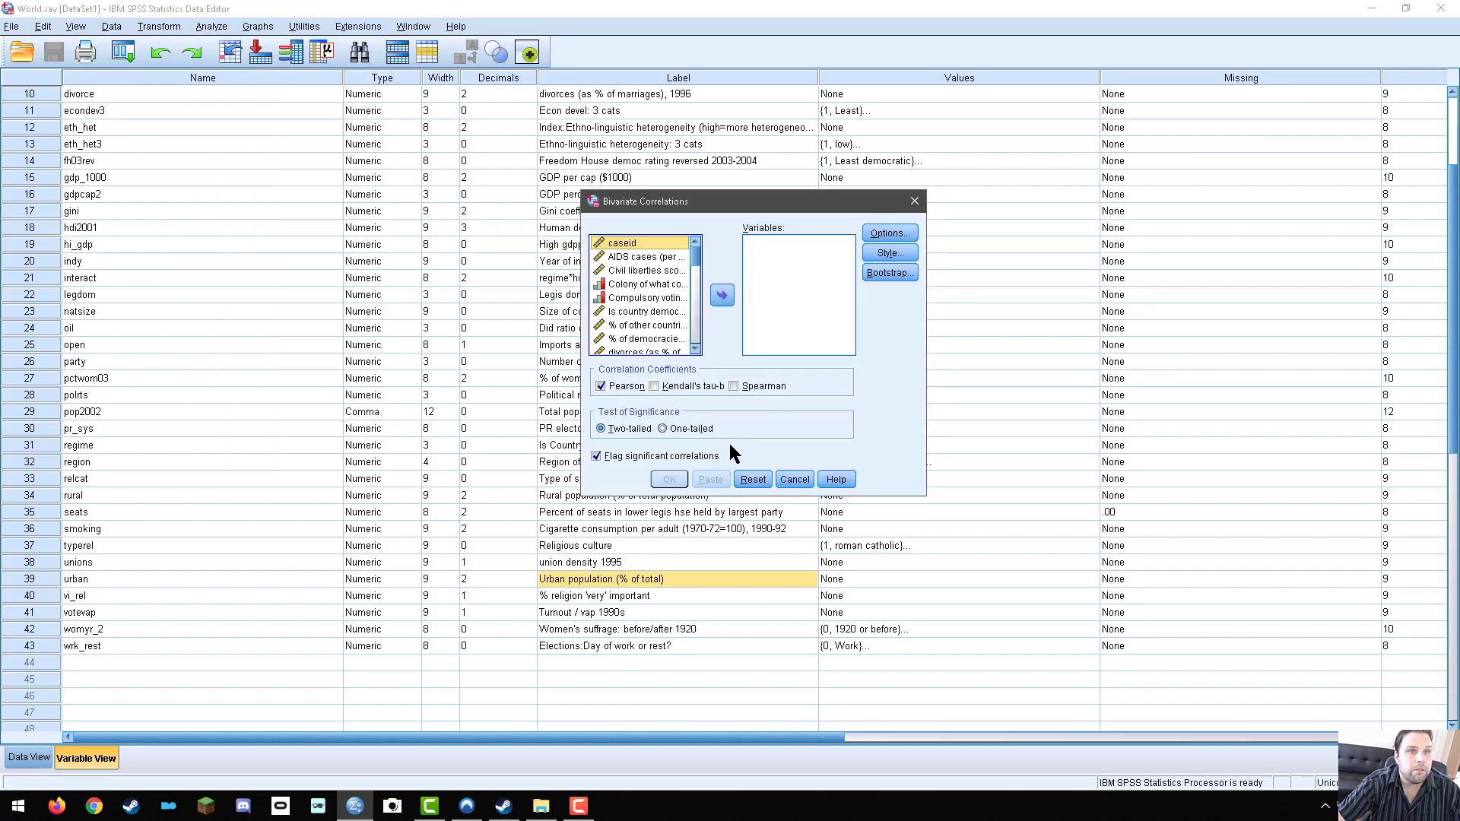
left_click(794, 481)
Start a Crosstabs analysis and show its source variables by name instead of by label
left_click(208, 26)
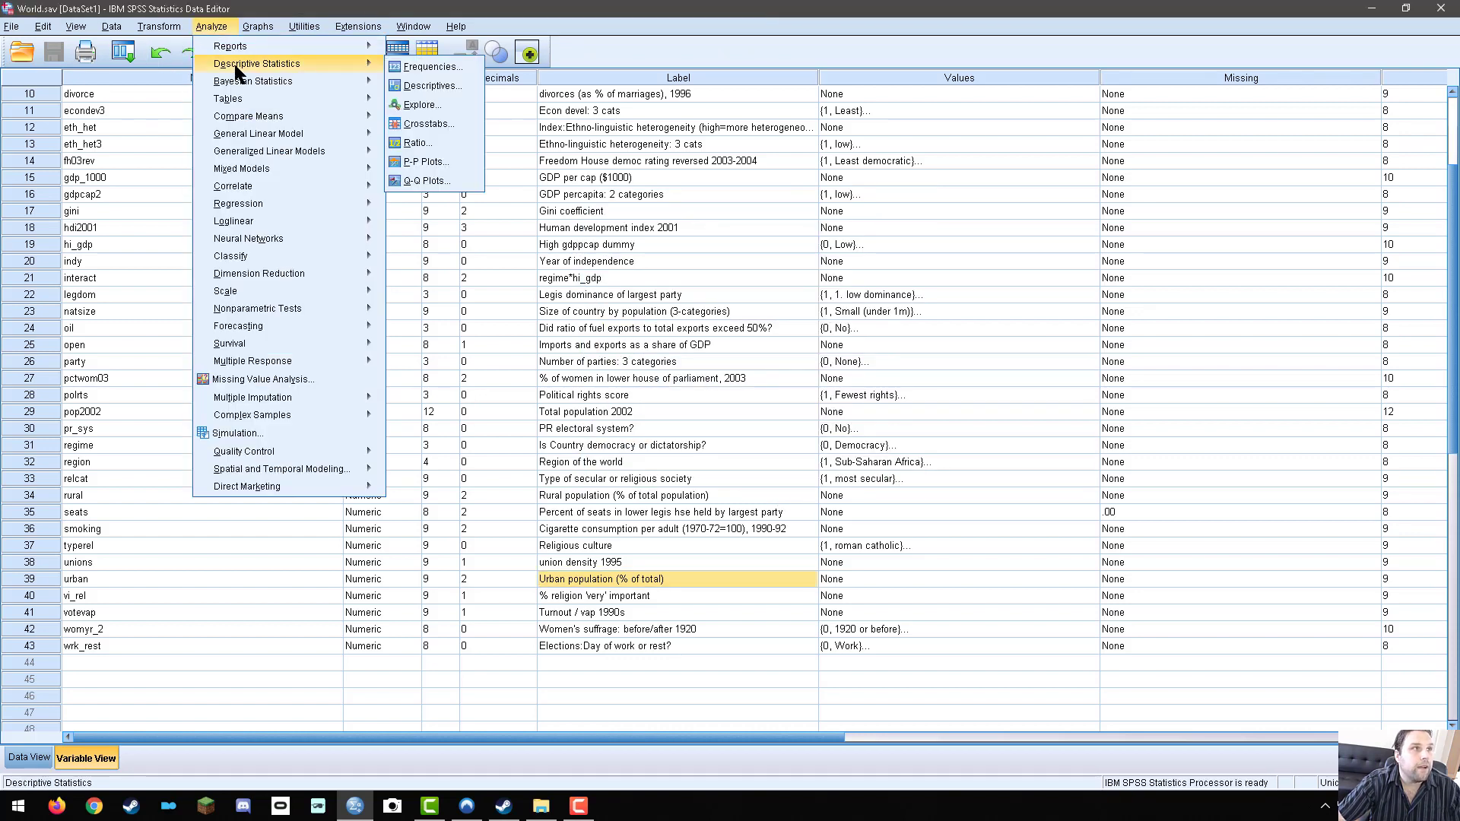
mouse_move(357, 80)
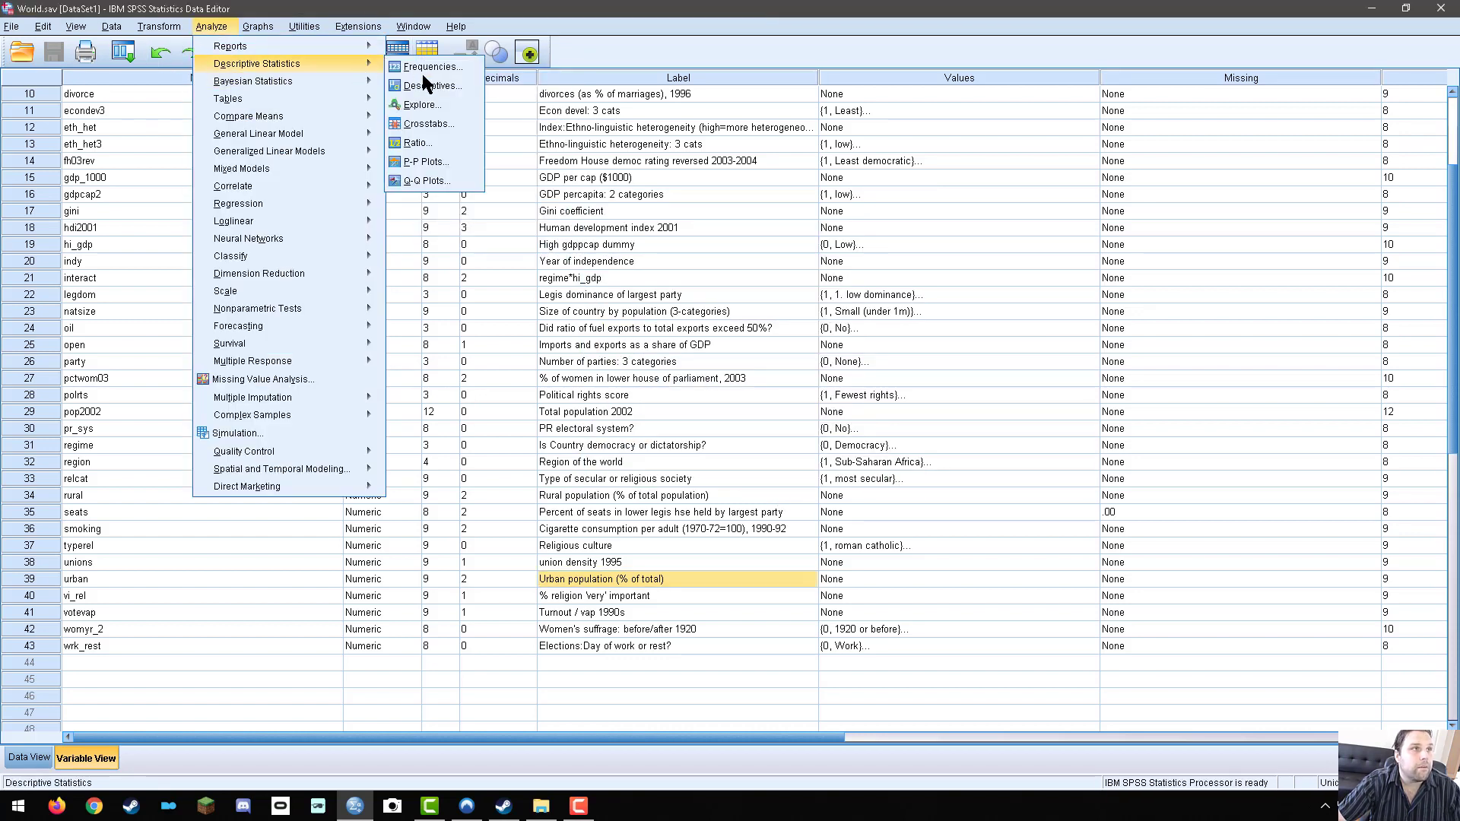
left_click(441, 124)
right_click(983, 417)
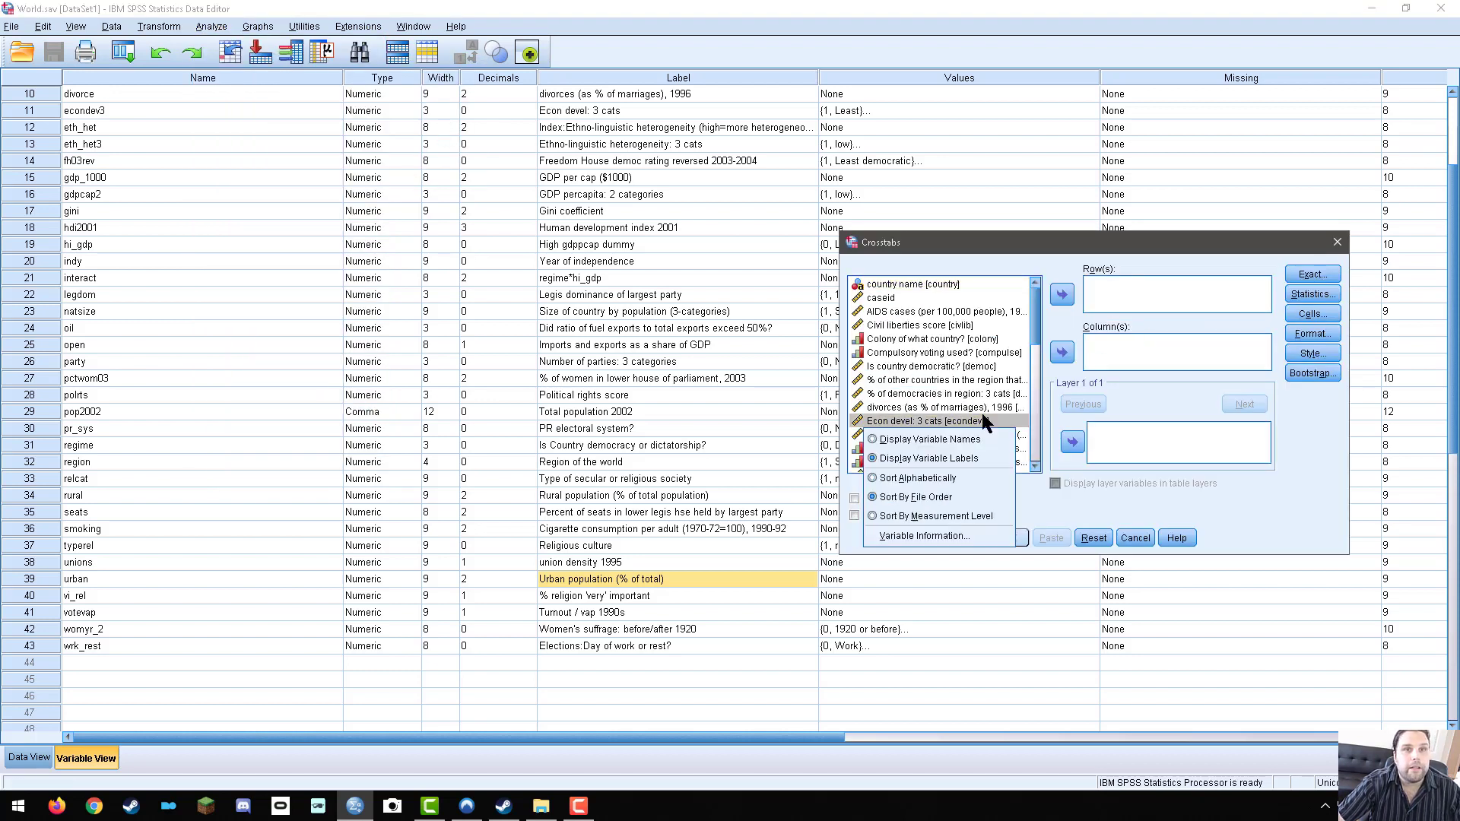
left_click(929, 438)
Assign urban as the column variable and vi_rel as the row variable of the crosstab
left_click_drag(1036, 320, 1024, 484)
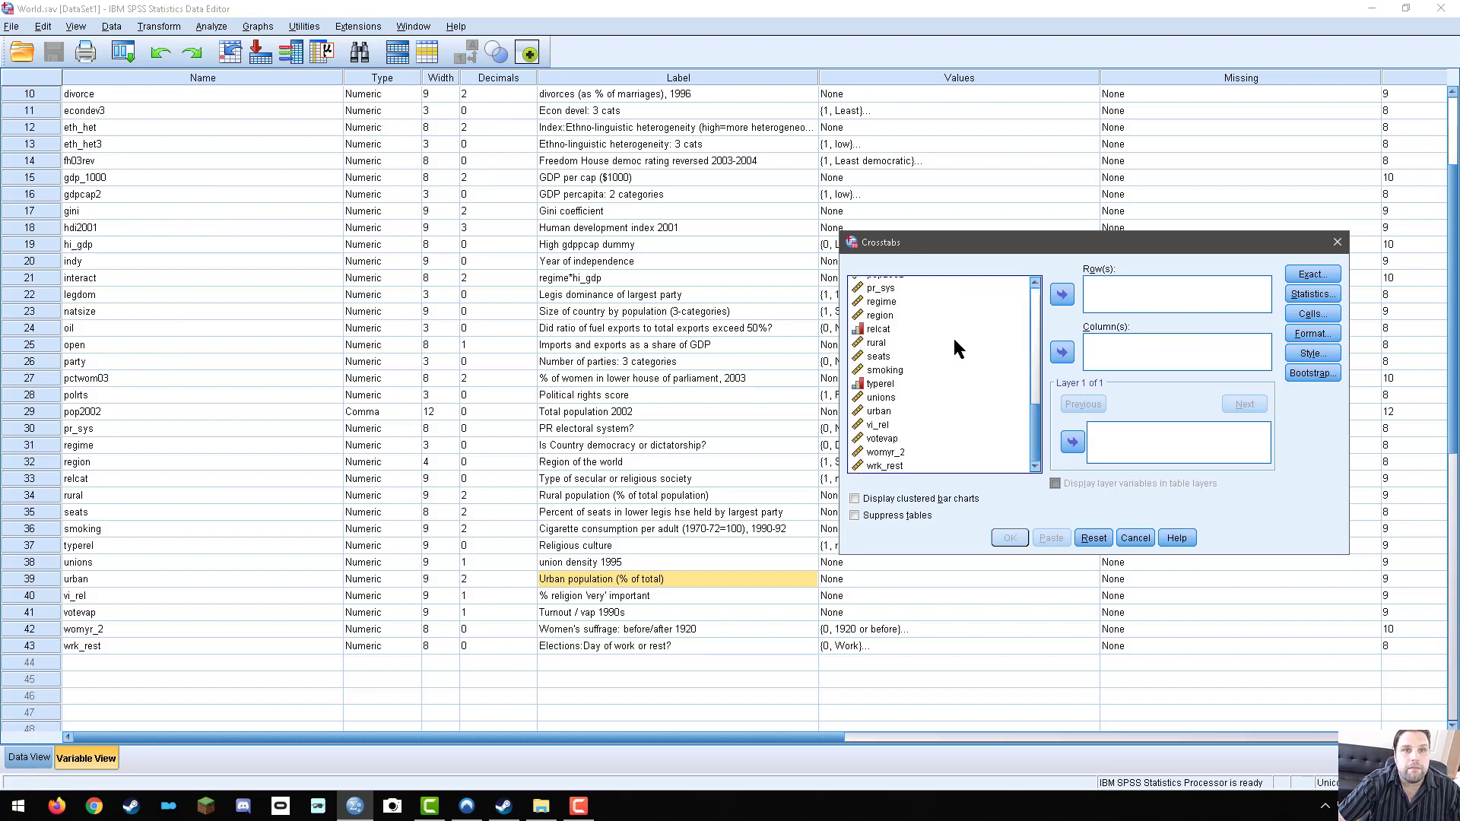
left_click(878, 424)
left_click(879, 410)
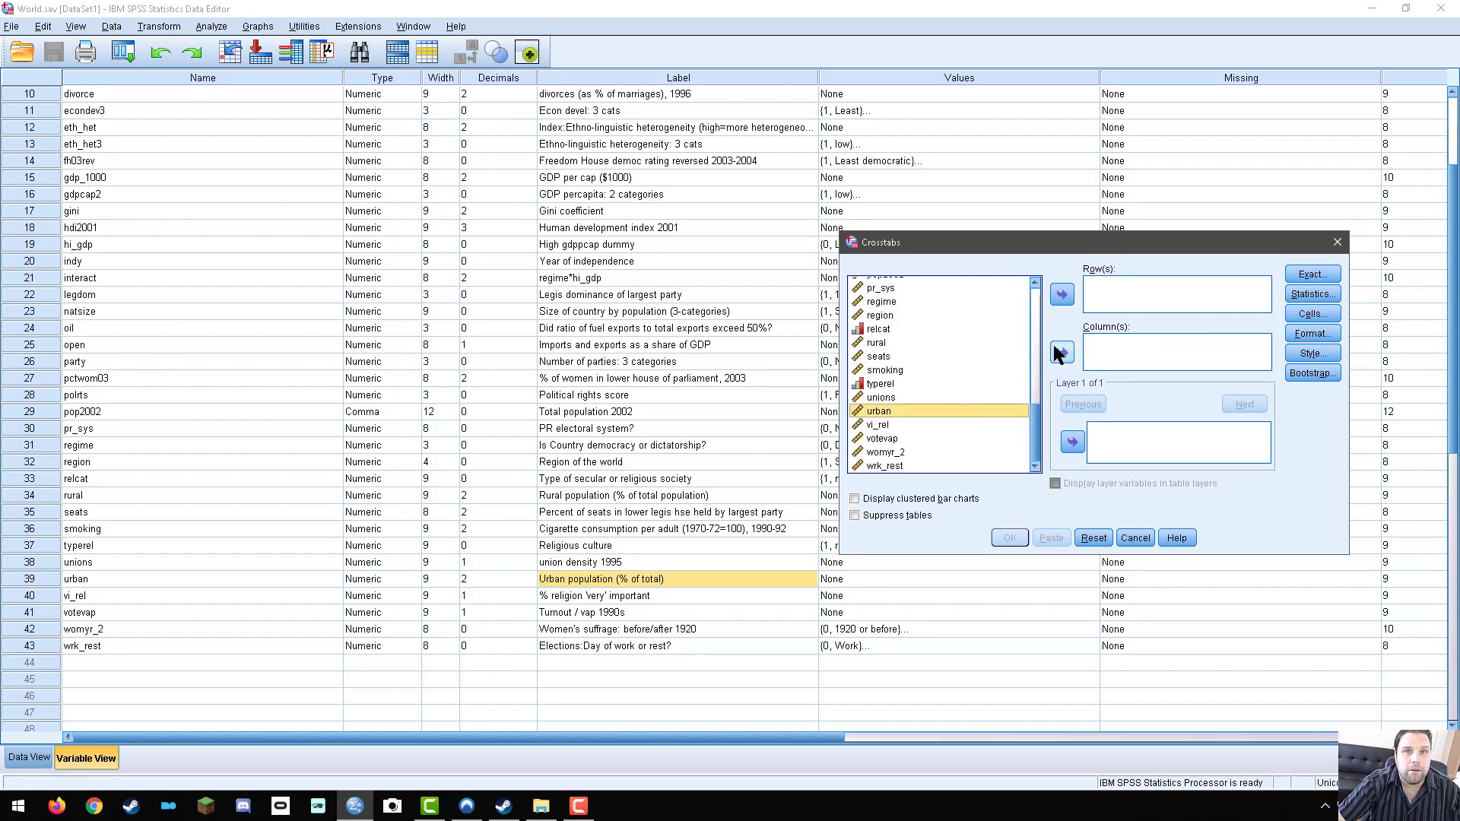
left_click(1061, 353)
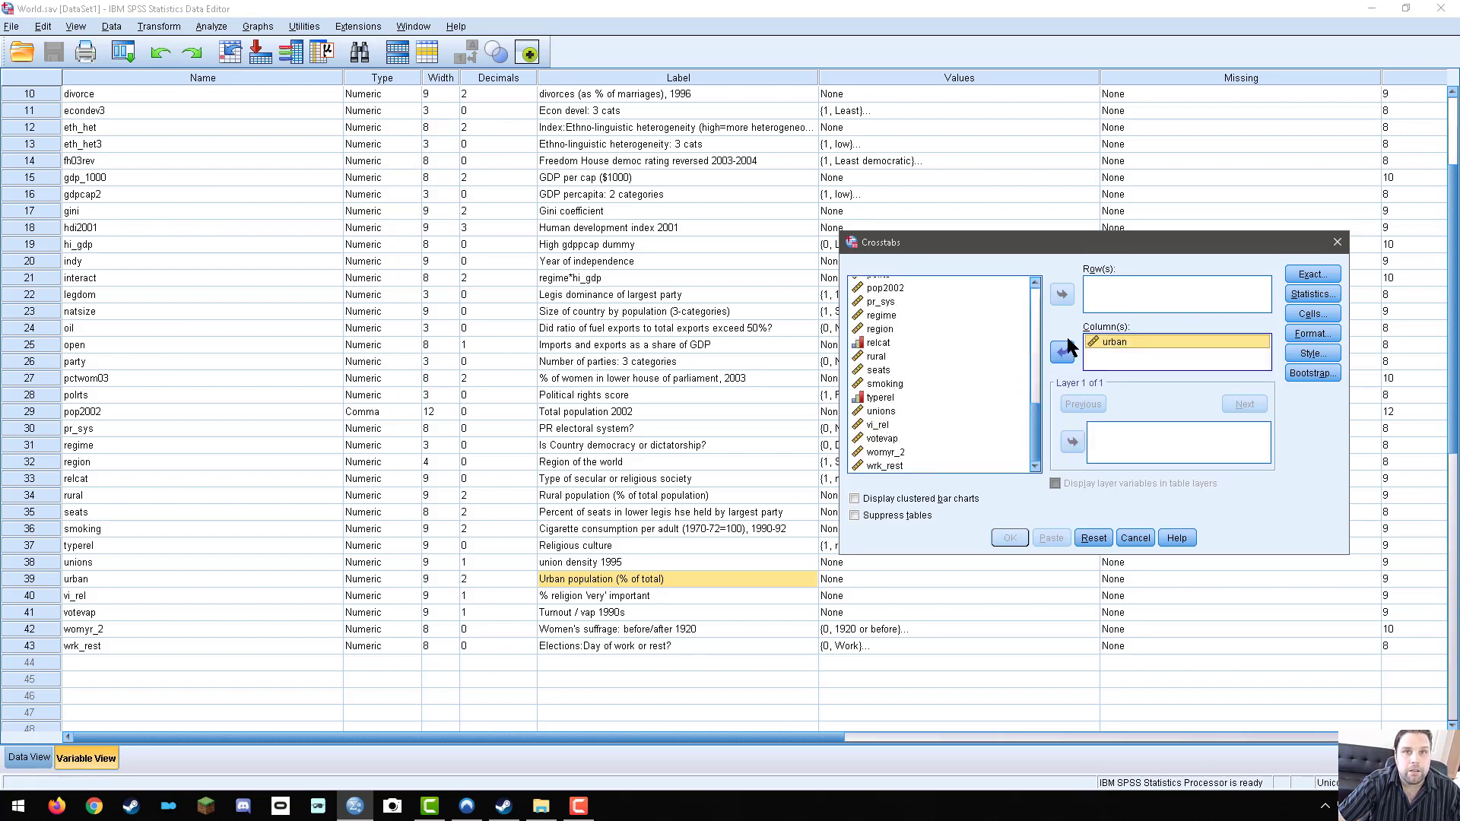
left_click(876, 424)
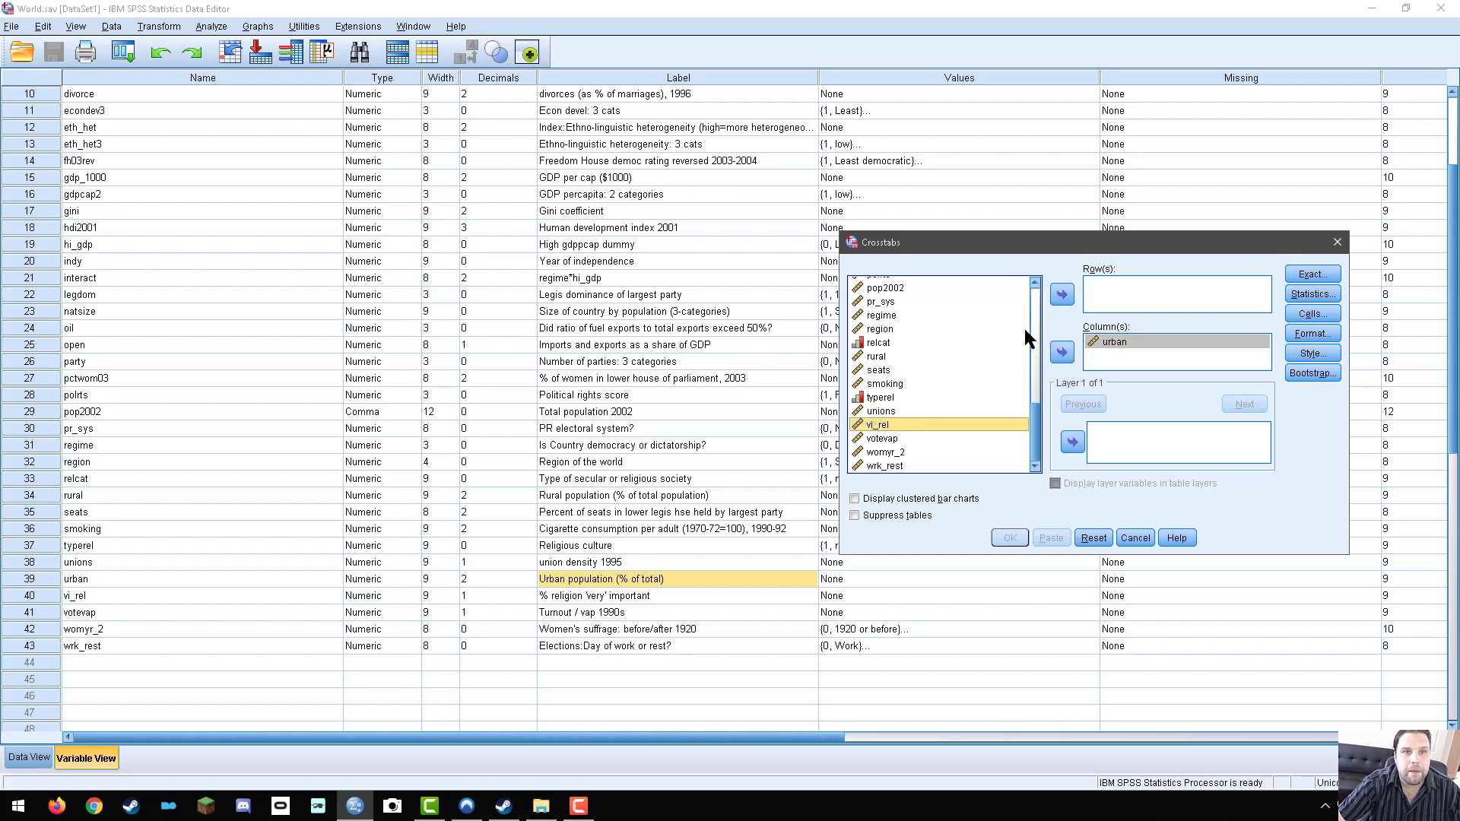
left_click(1063, 295)
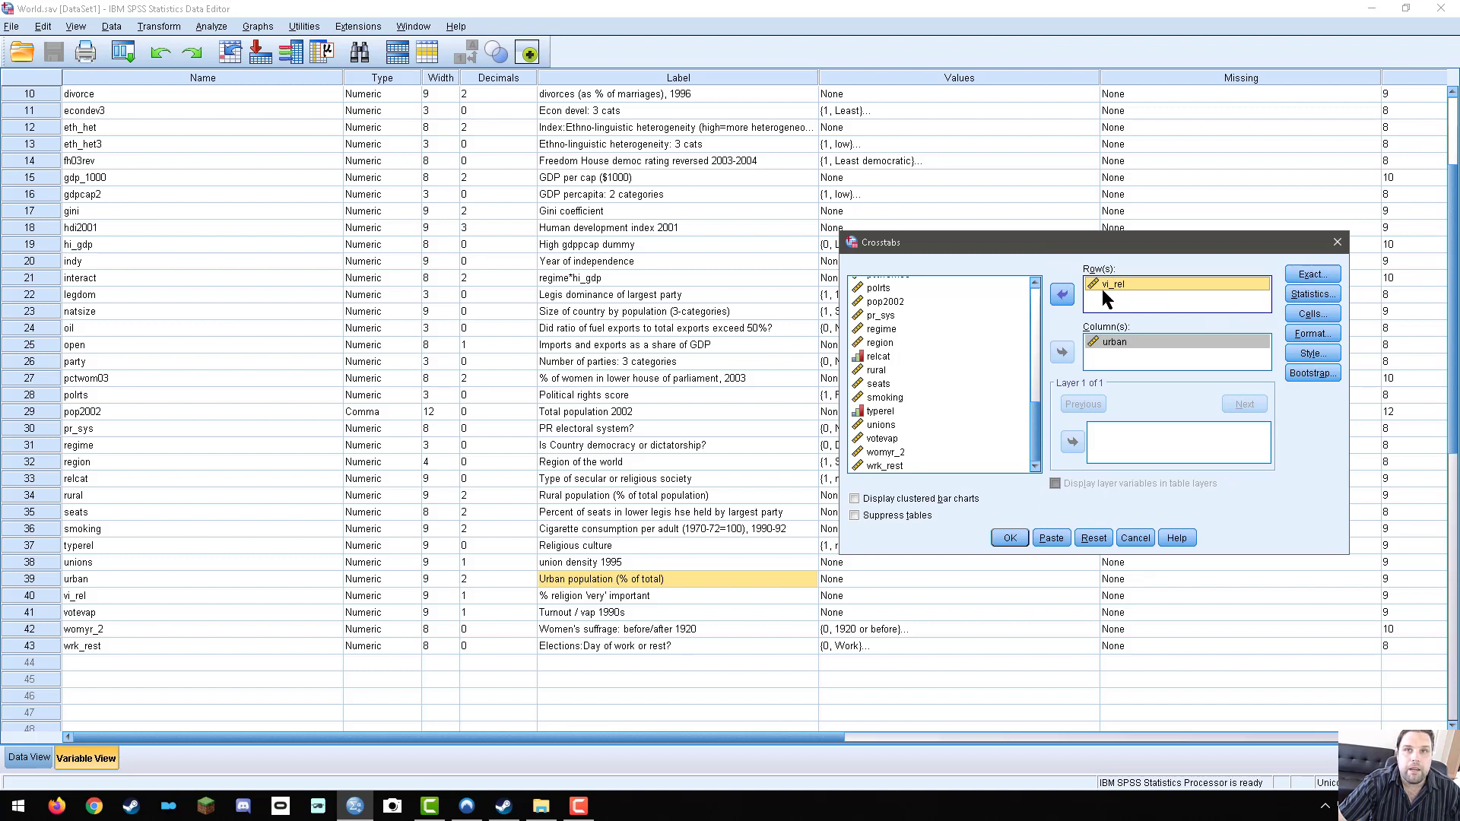
Include the Correlations statistic in the crosstab of vi_rel by urban and run the analysis
left_click(1312, 294)
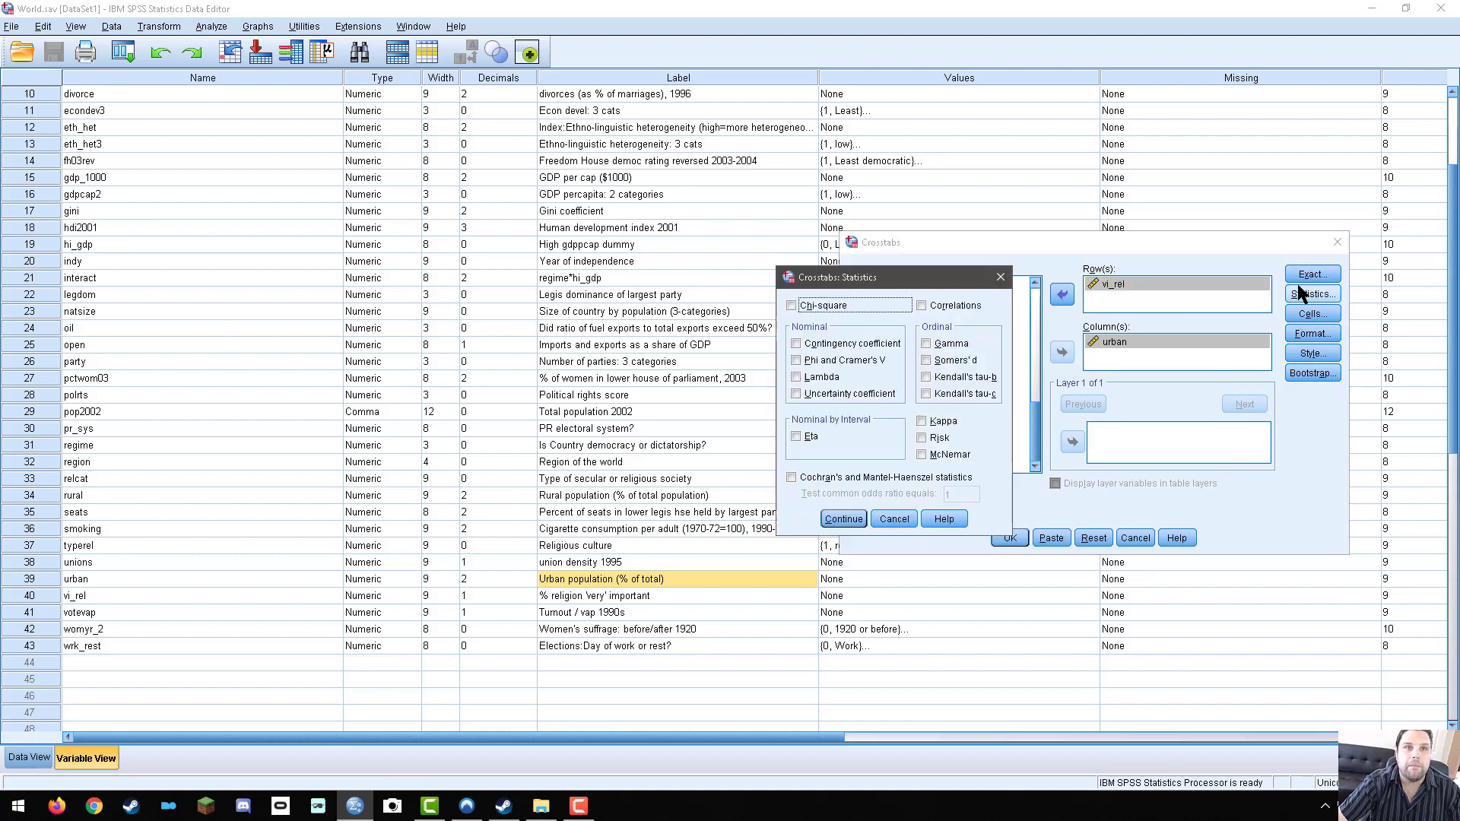
left_click_drag(882, 283, 802, 293)
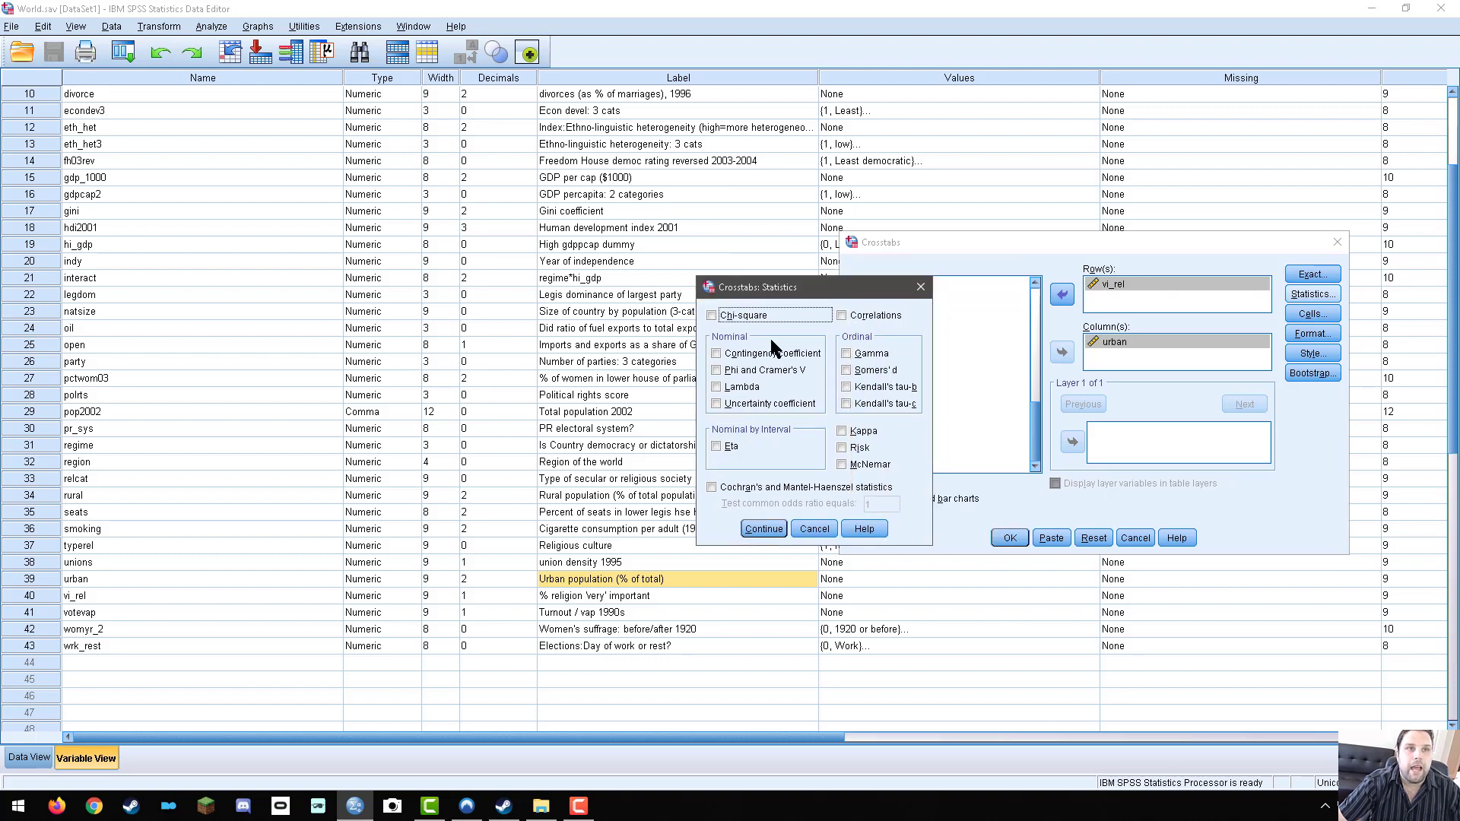
left_click(733, 315)
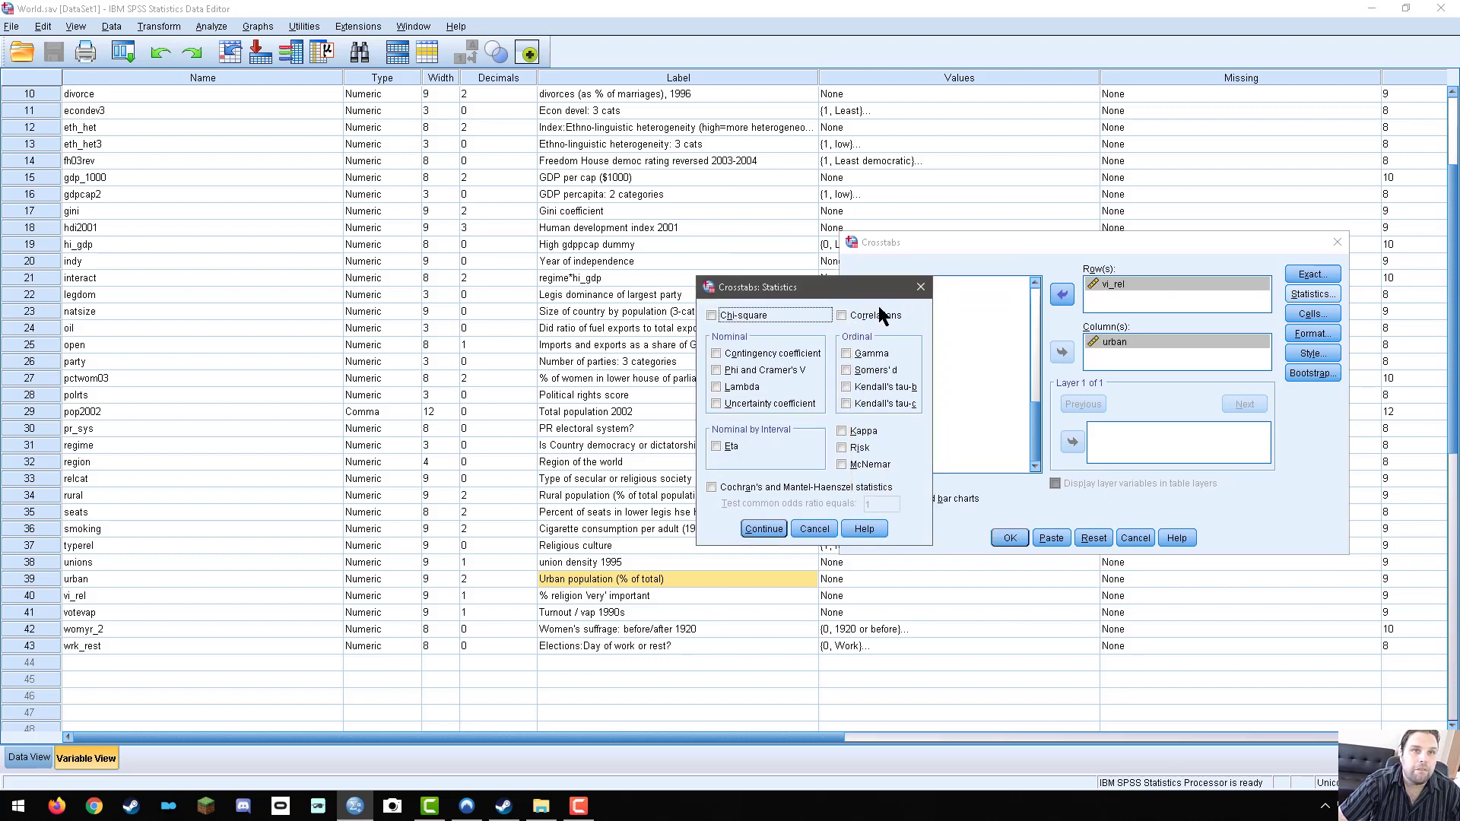
left_click(852, 313)
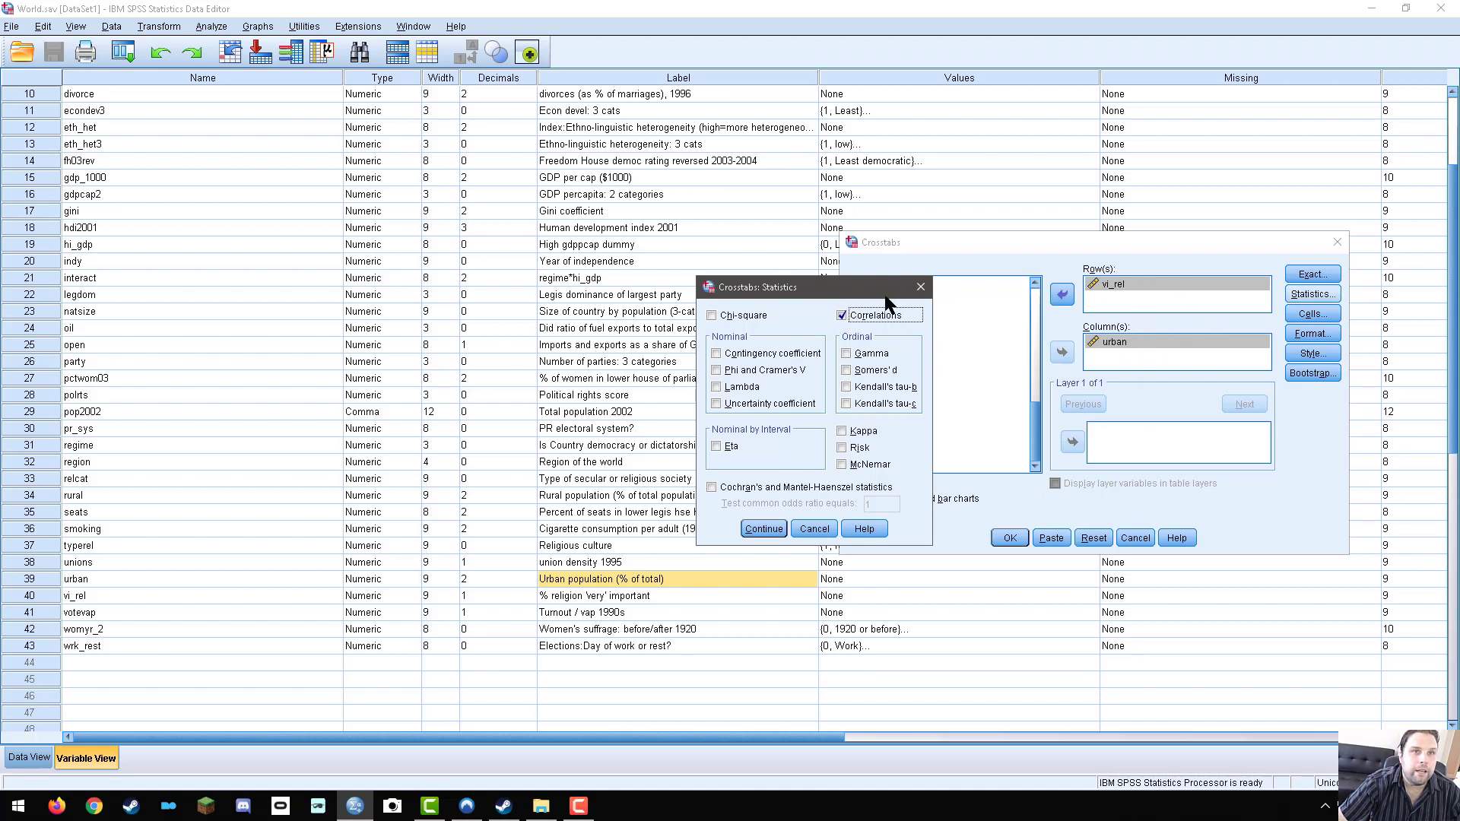
left_click(758, 526)
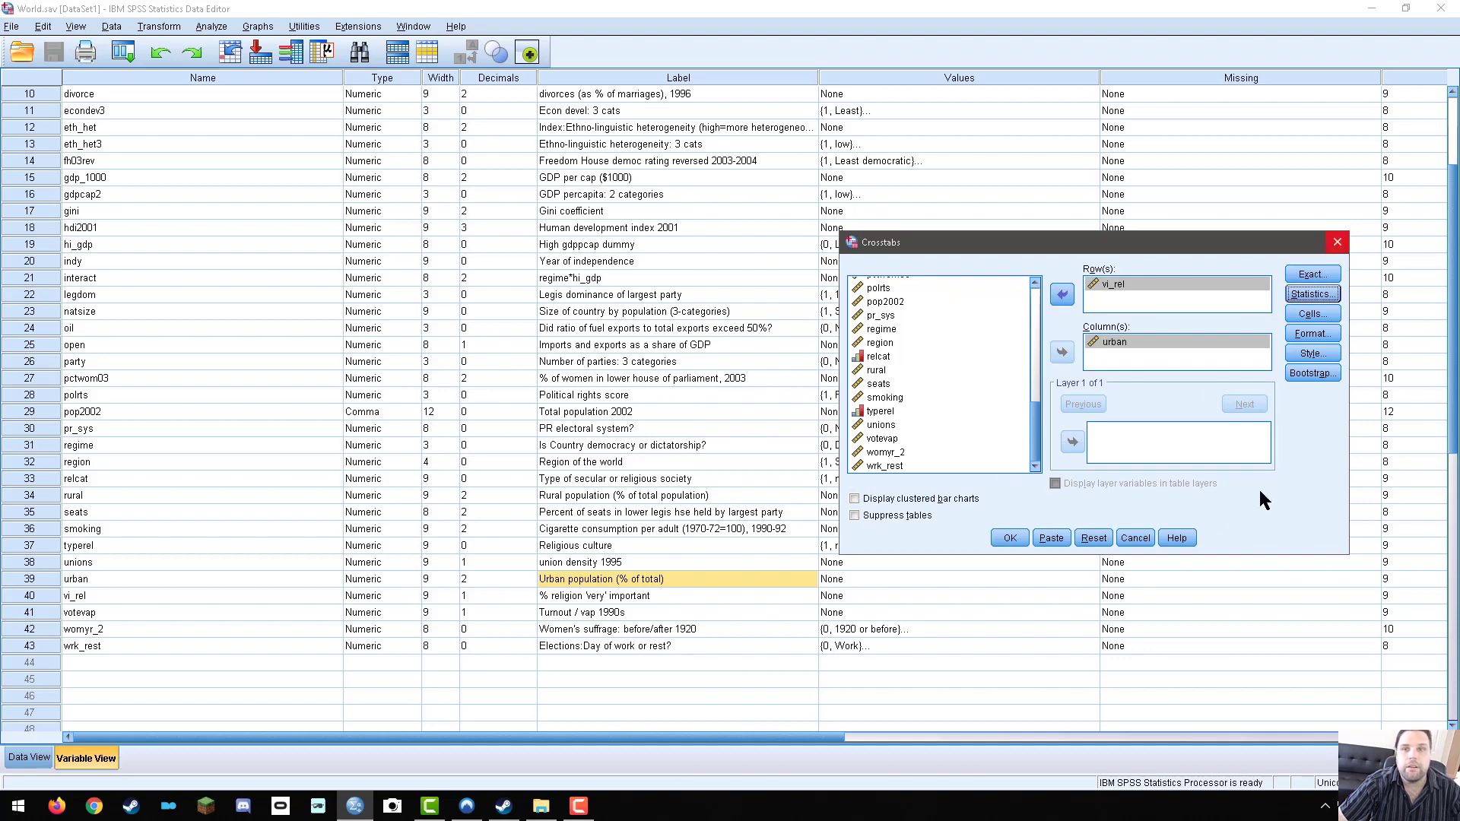
left_click(1012, 539)
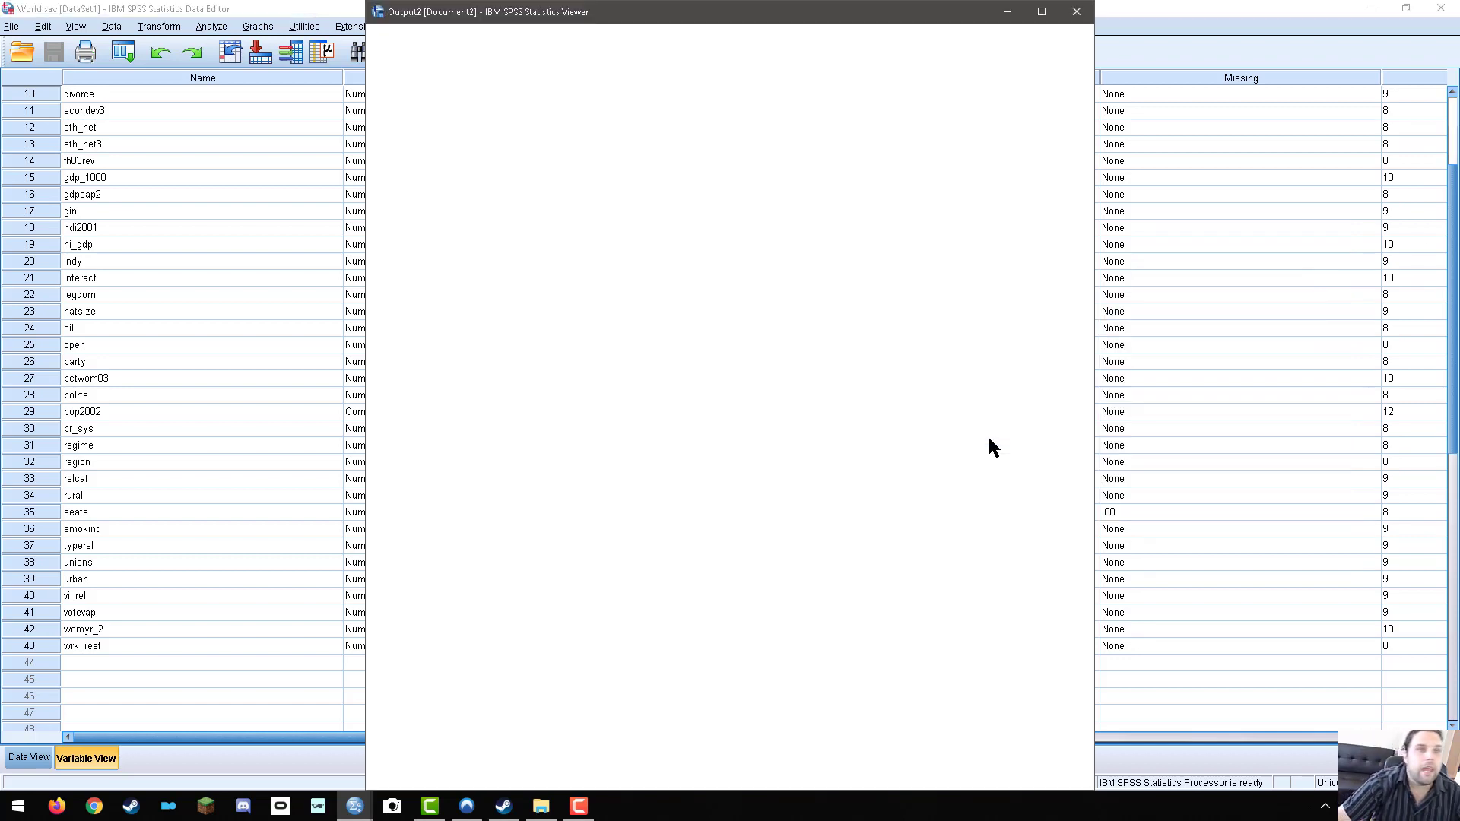
Maximize the output window and examine the crosstabulation and the Pearson's R row of the Symmetric Measures table
left_click_drag(712, 15, 509, 2)
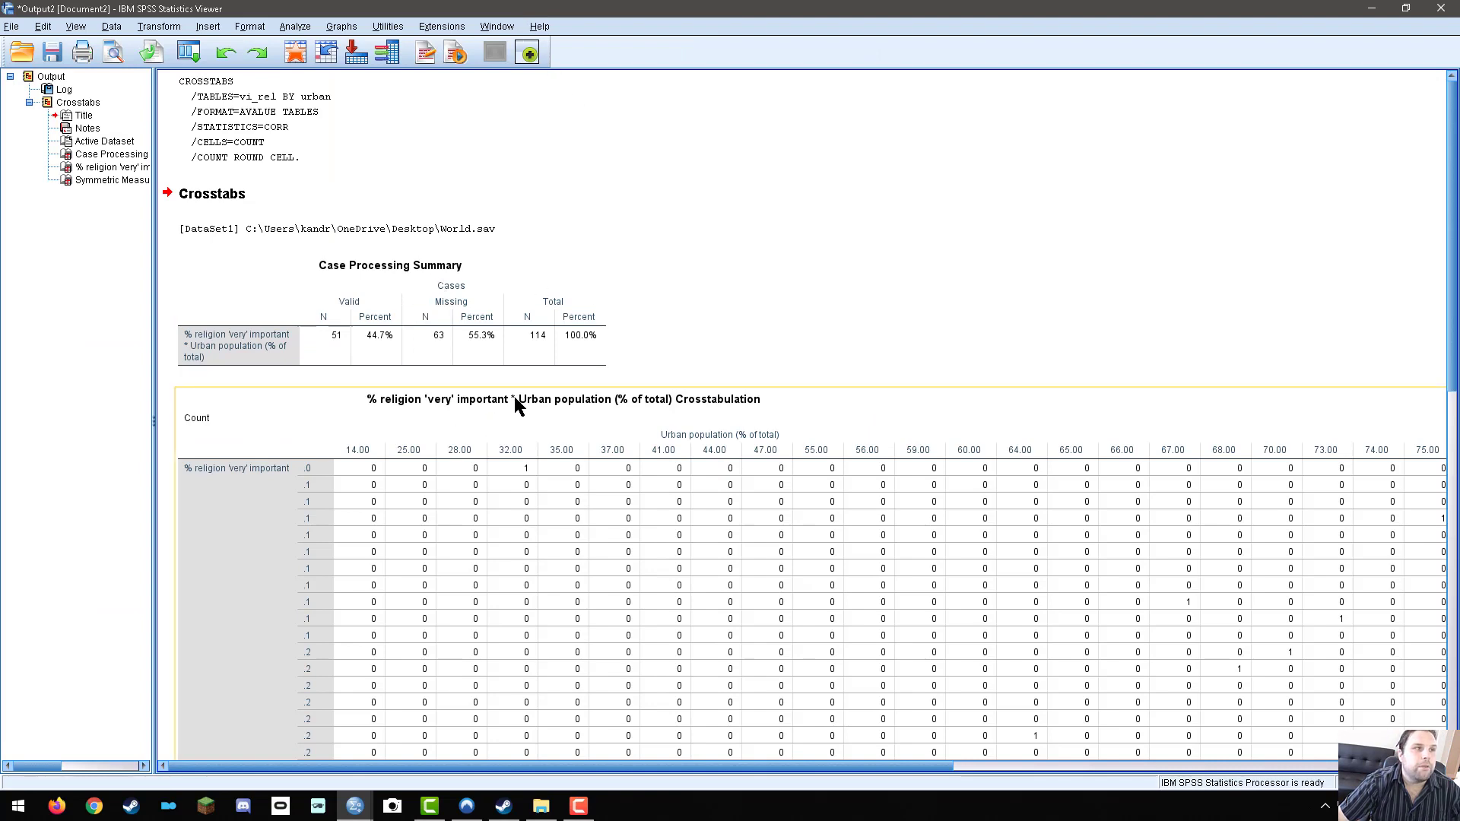
scroll(509, 384, "down", 5)
scroll(337, 433, "down", 10)
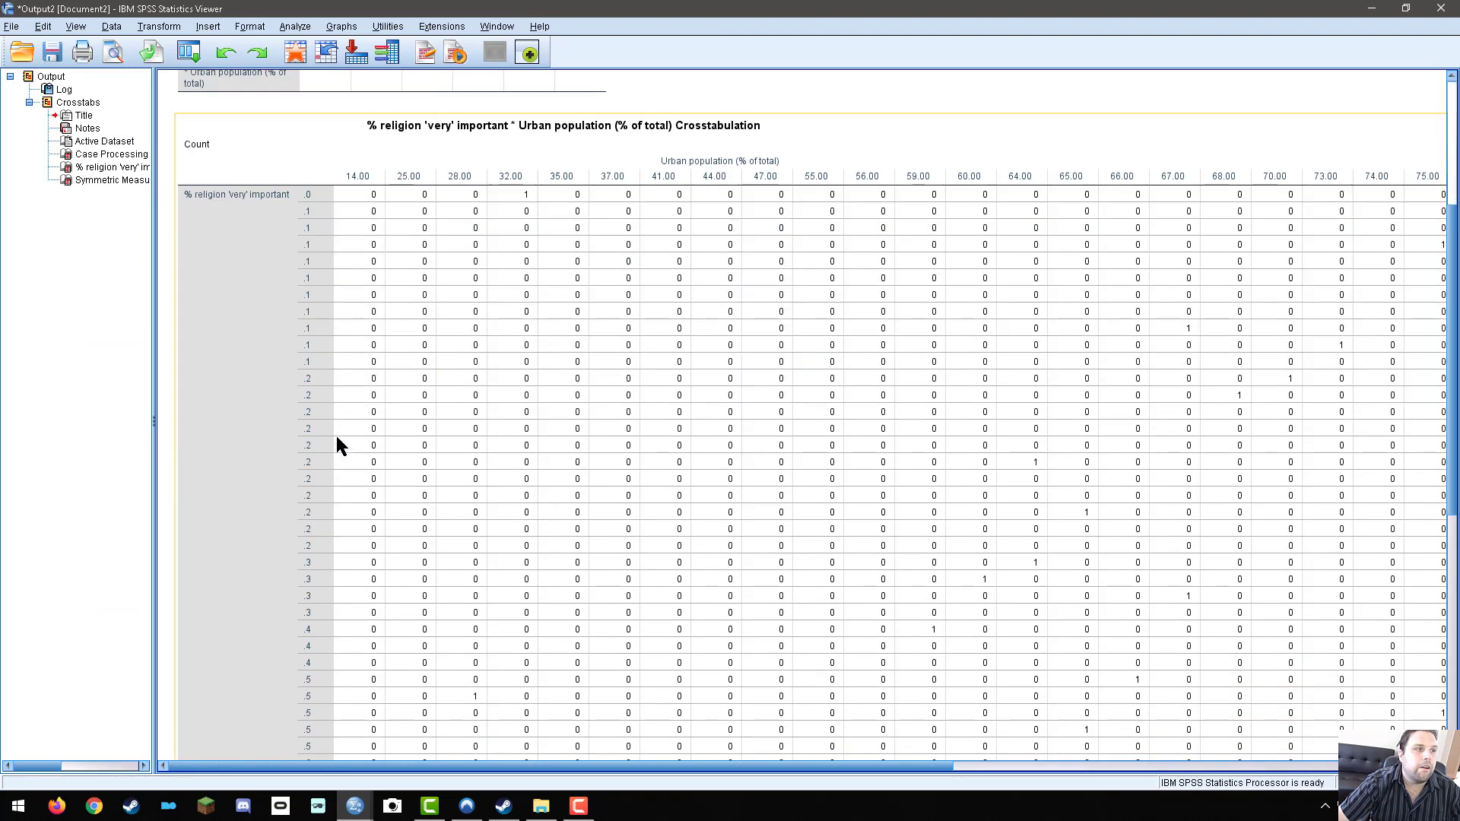
scroll(336, 432, "up", 10)
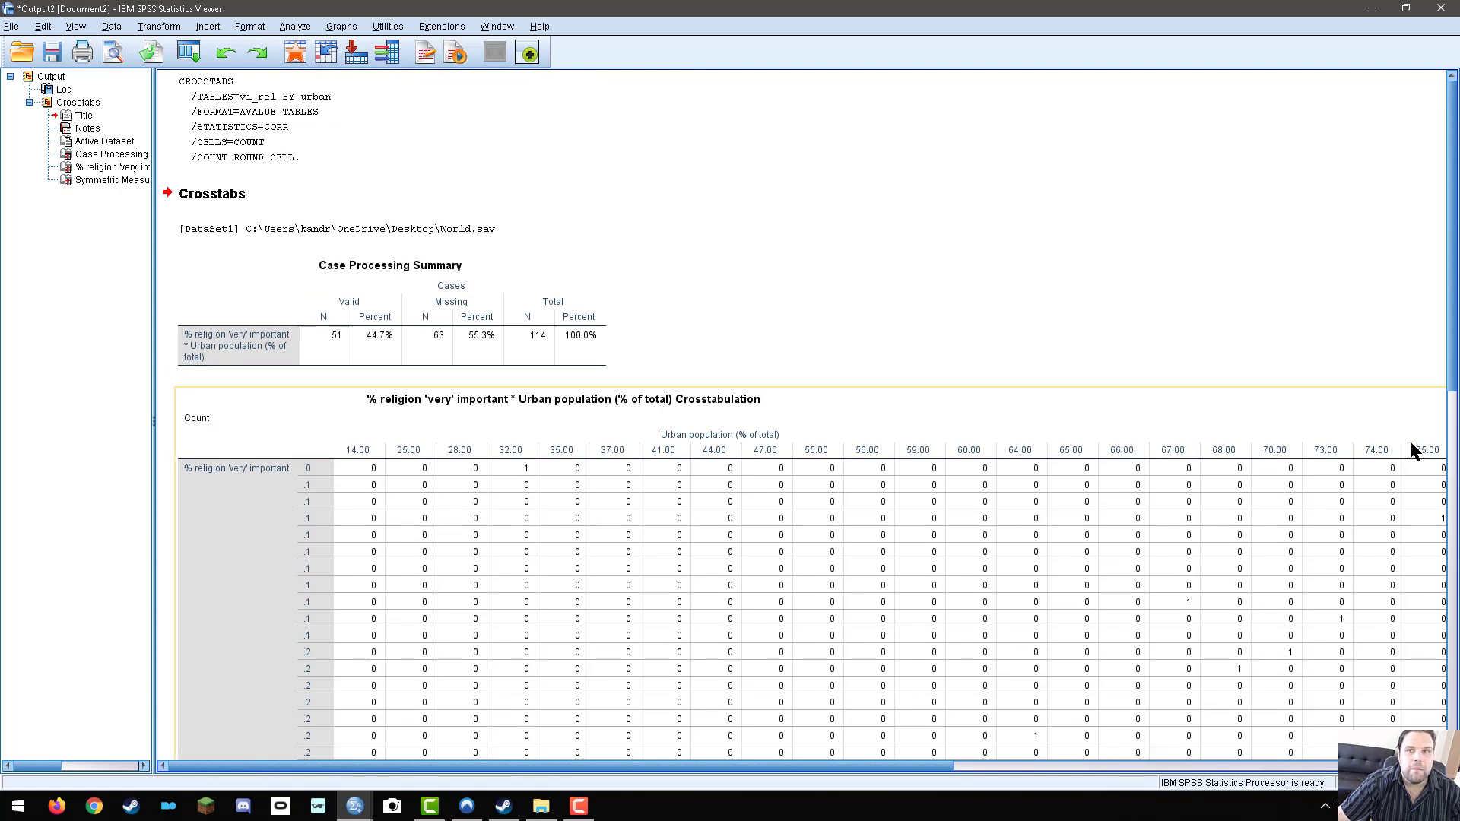
scroll(788, 454, "down", 10)
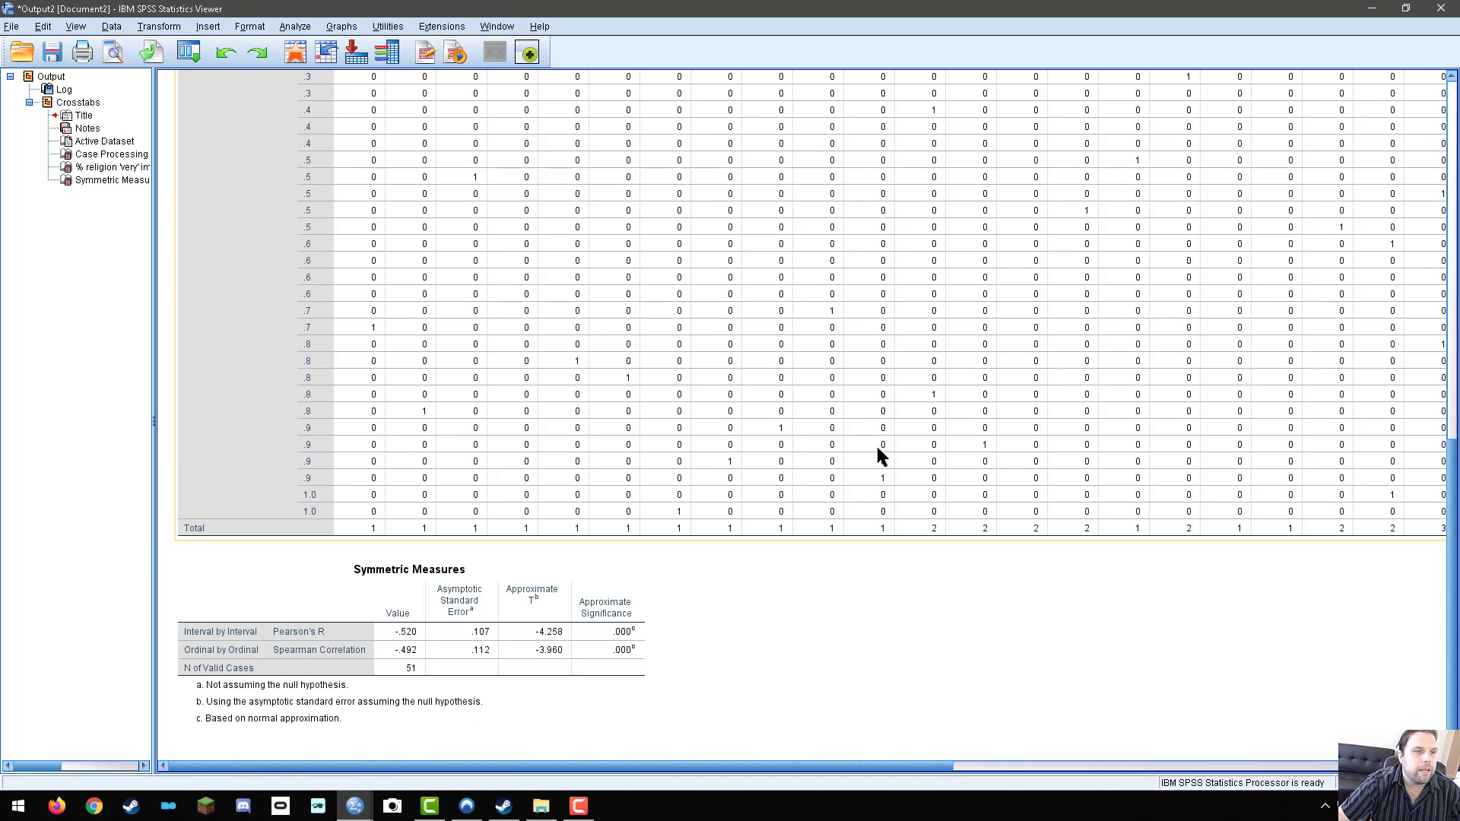
left_click(367, 613)
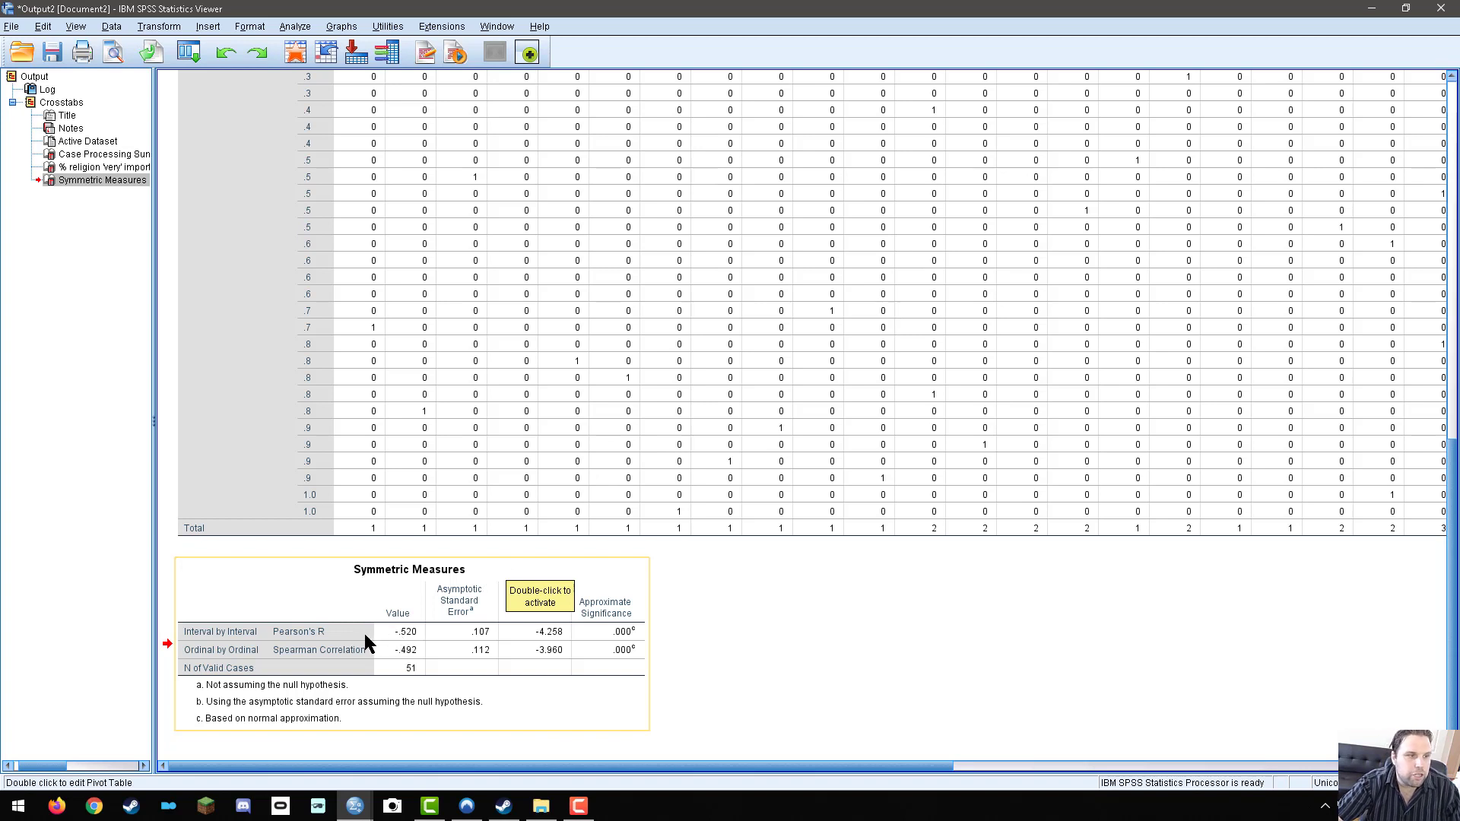
left_click_drag(364, 633, 836, 632)
scroll(787, 620, "up", 15)
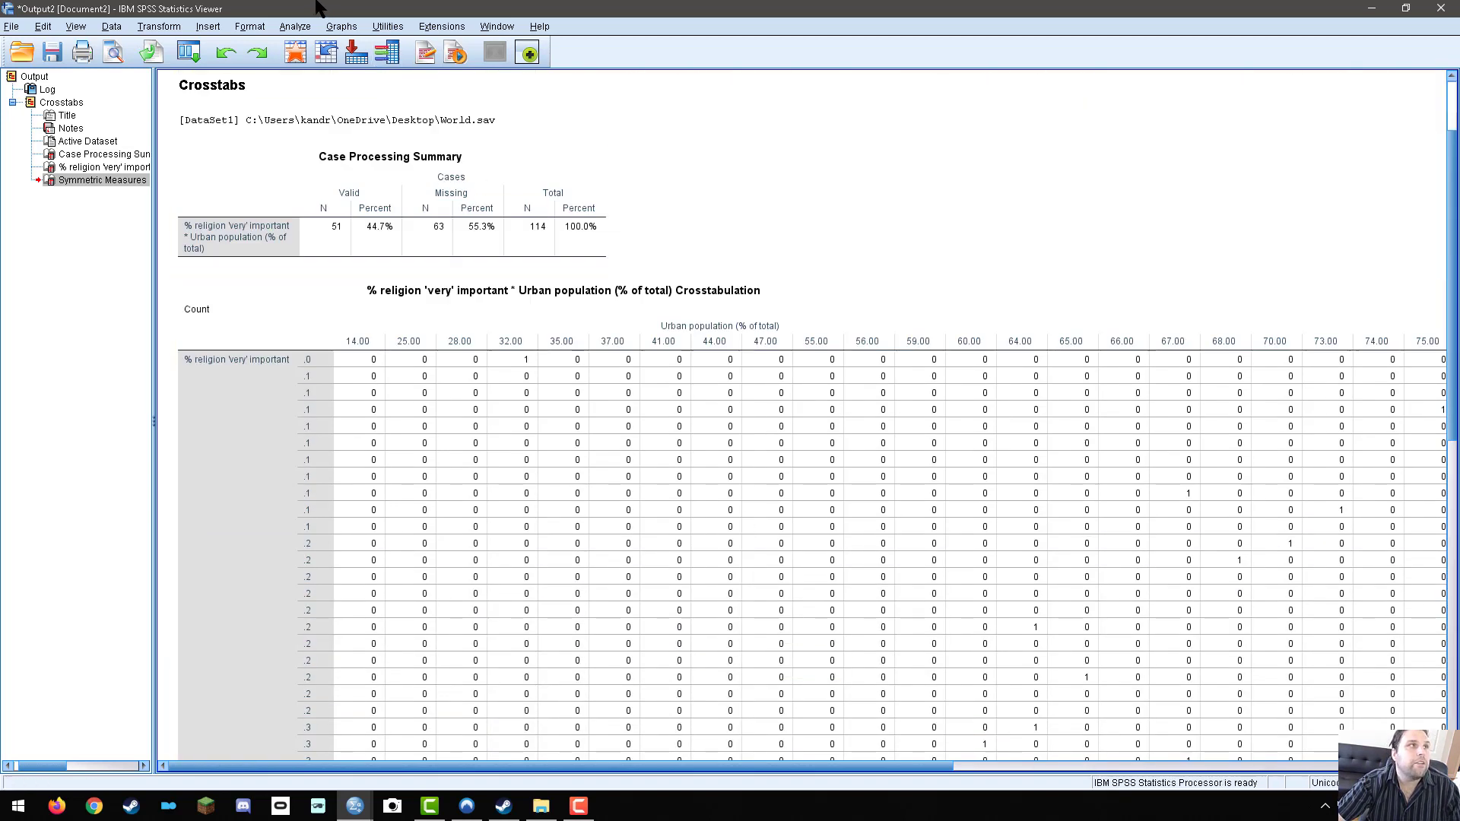
Start a simple scatterplot from the legacy chart types and show its source variables by name instead of by label
left_click(295, 26)
mouse_move(341, 26)
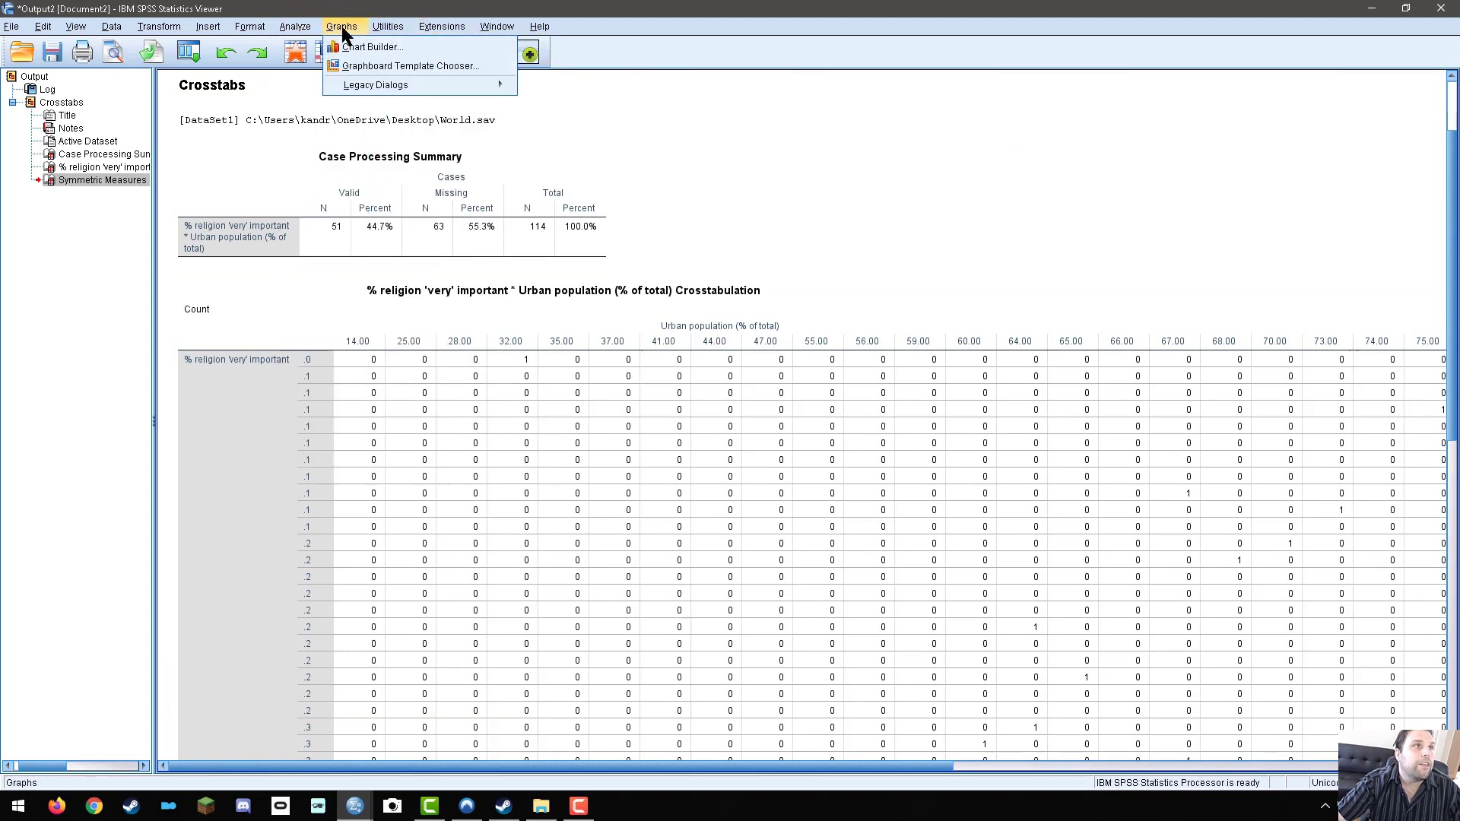
mouse_move(417, 88)
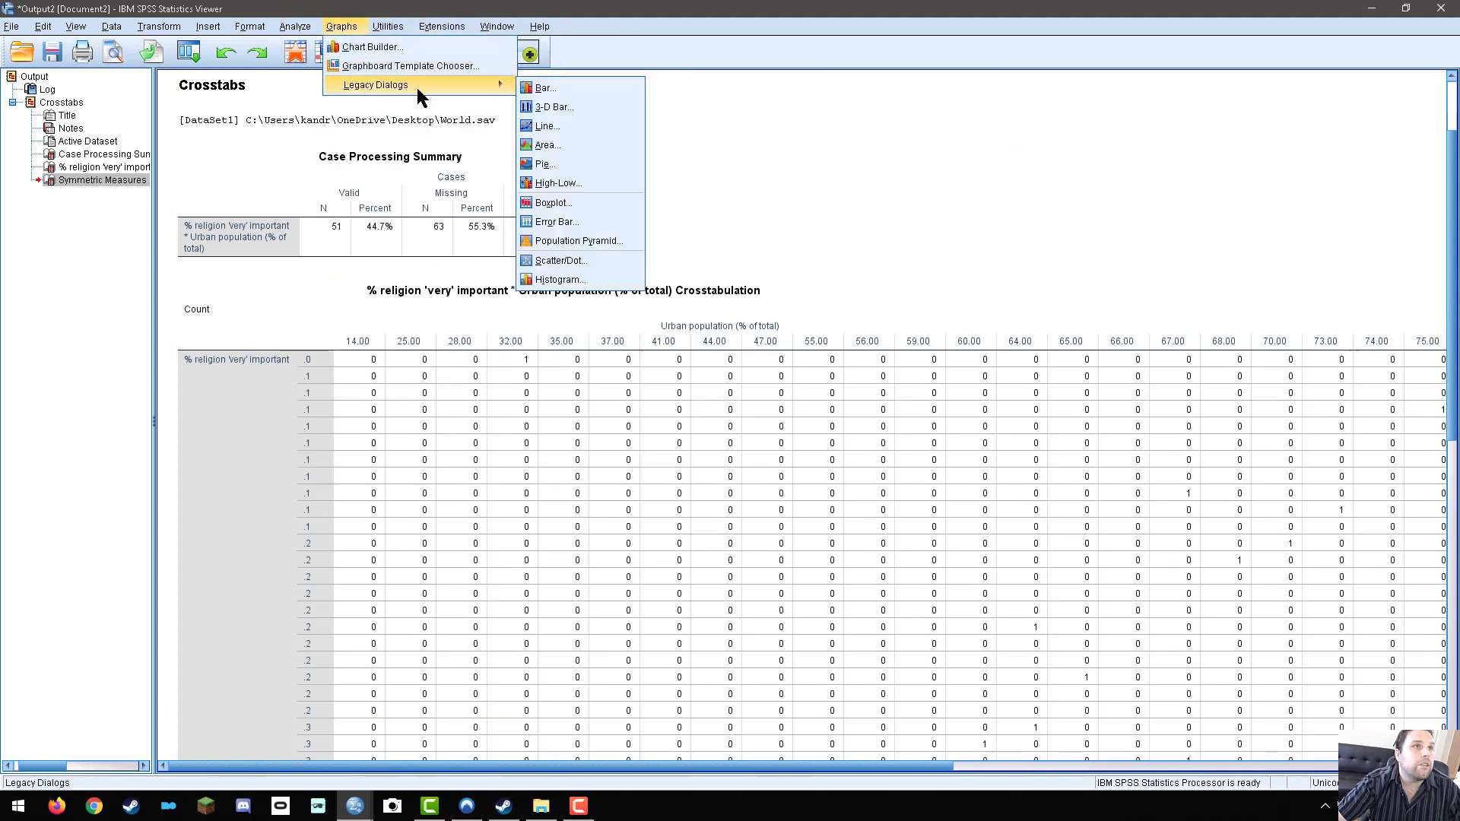
left_click(578, 262)
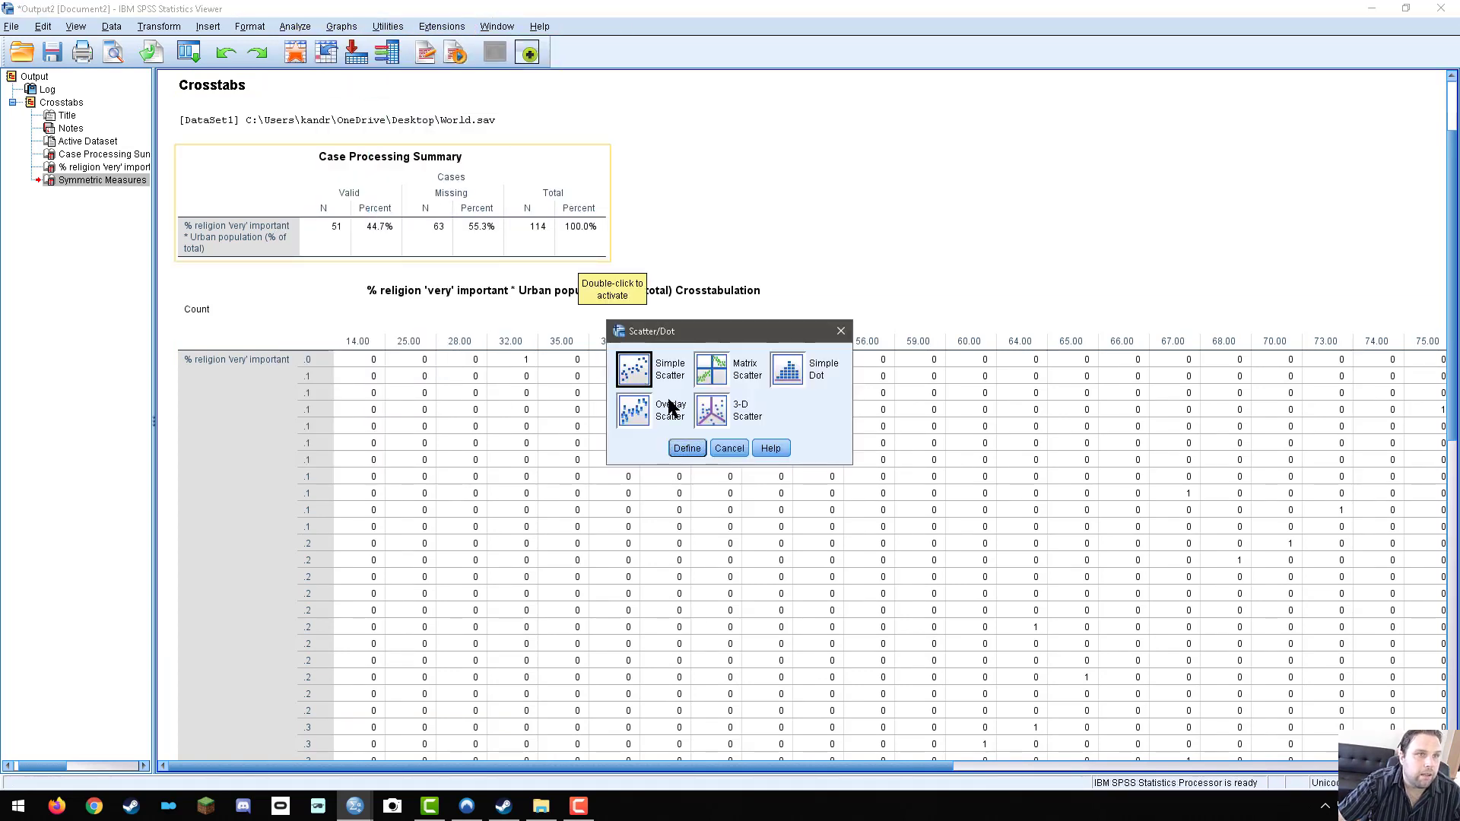
left_click(688, 449)
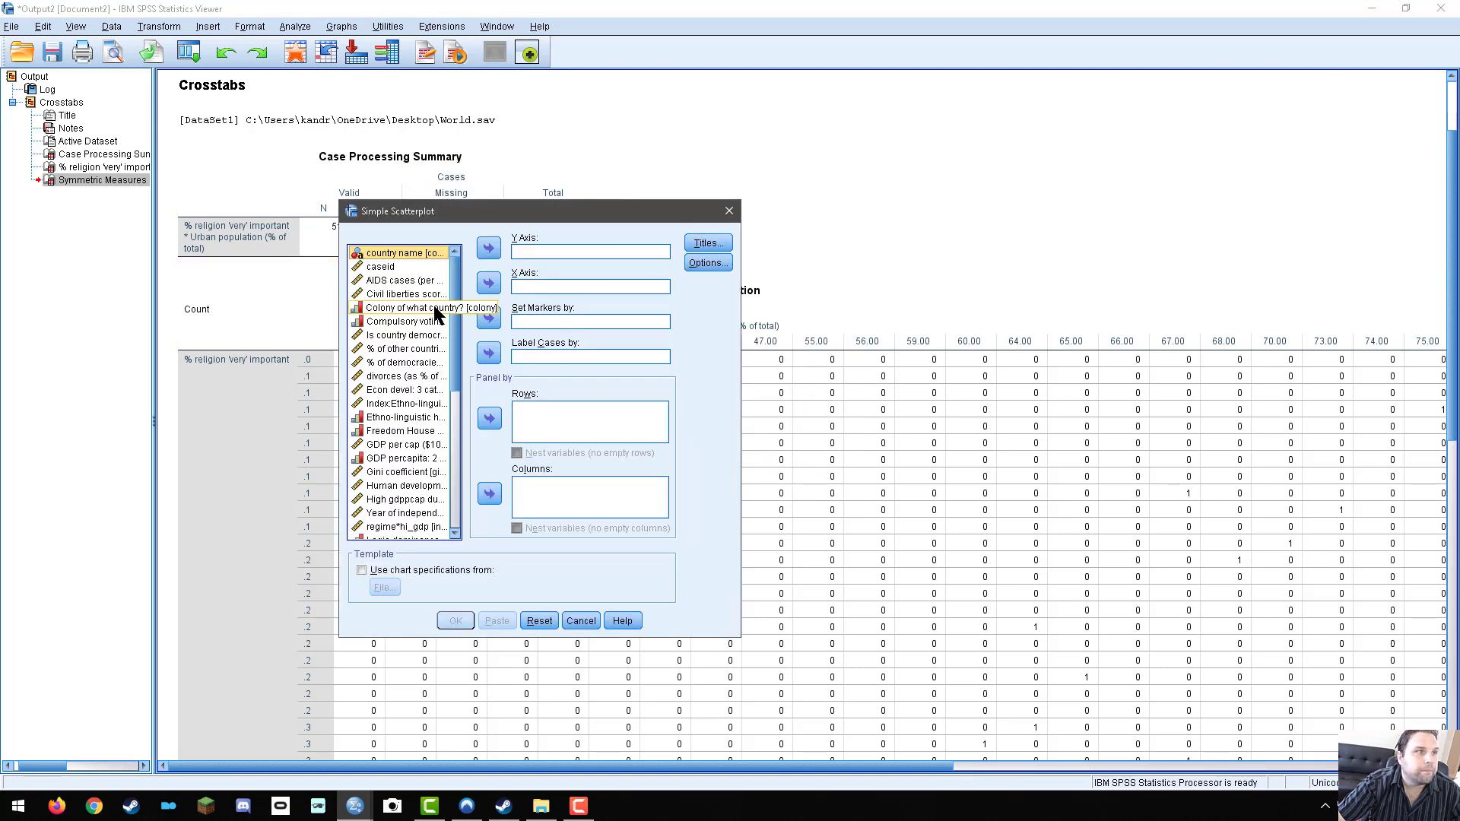
right_click(411, 308)
left_click(426, 324)
left_click_drag(450, 313, 474, 457)
scroll(435, 481, "down", 3)
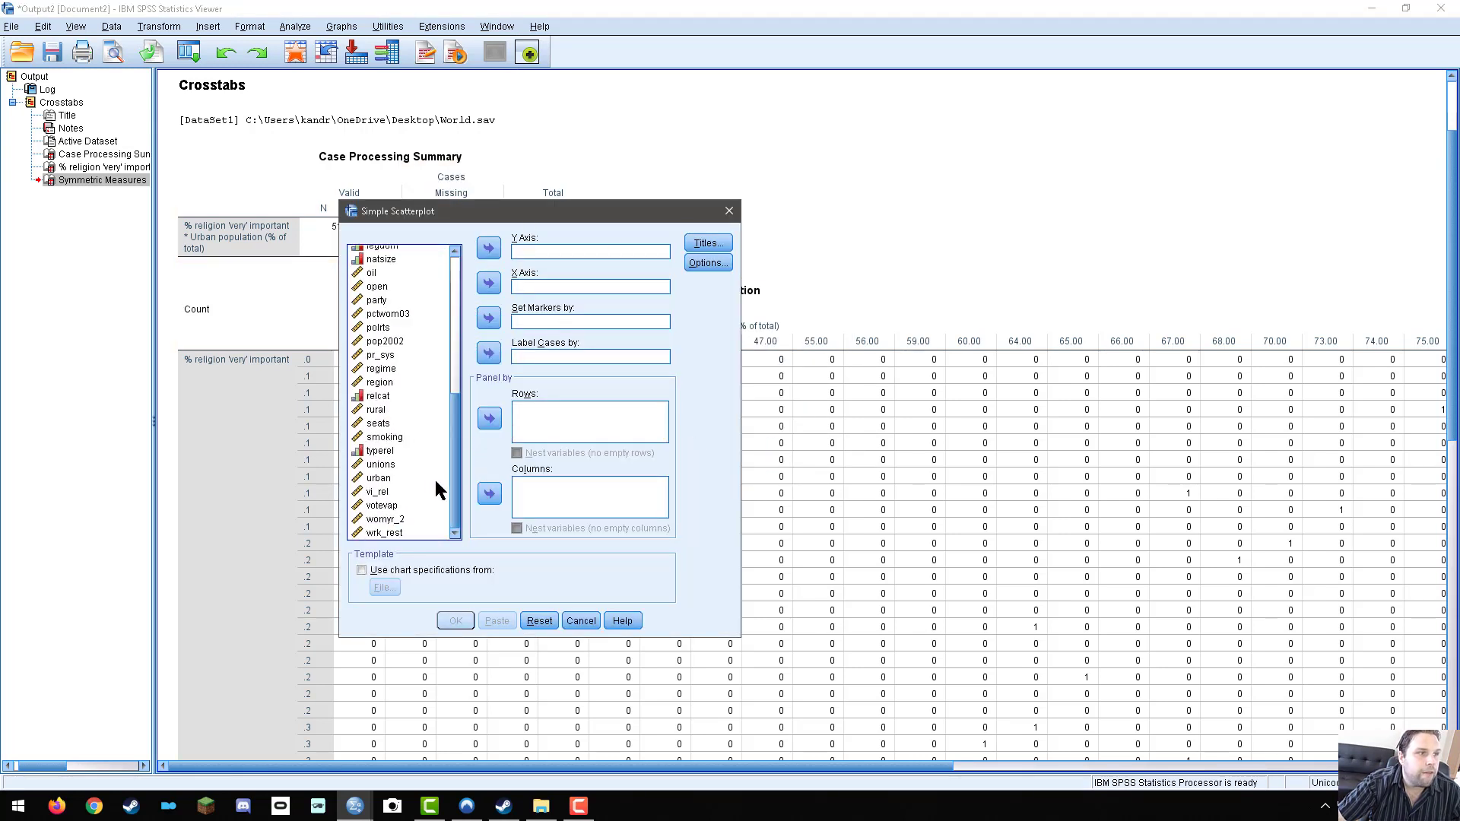
Assign vi_rel to the Y axis and urban to the X axis, and generate the scatterplot
left_click(378, 492)
left_click(489, 249)
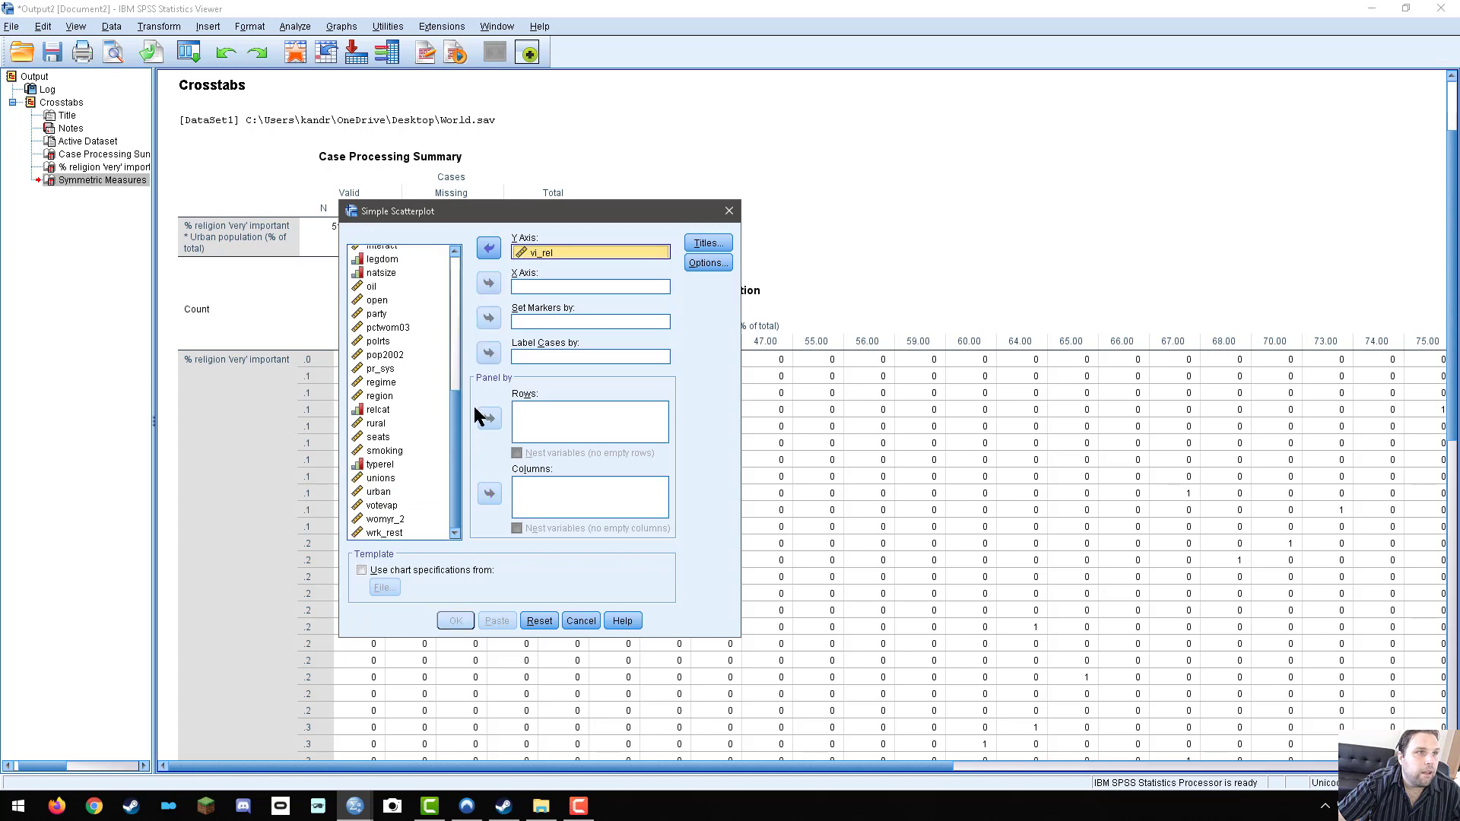
left_click(380, 493)
left_click(489, 284)
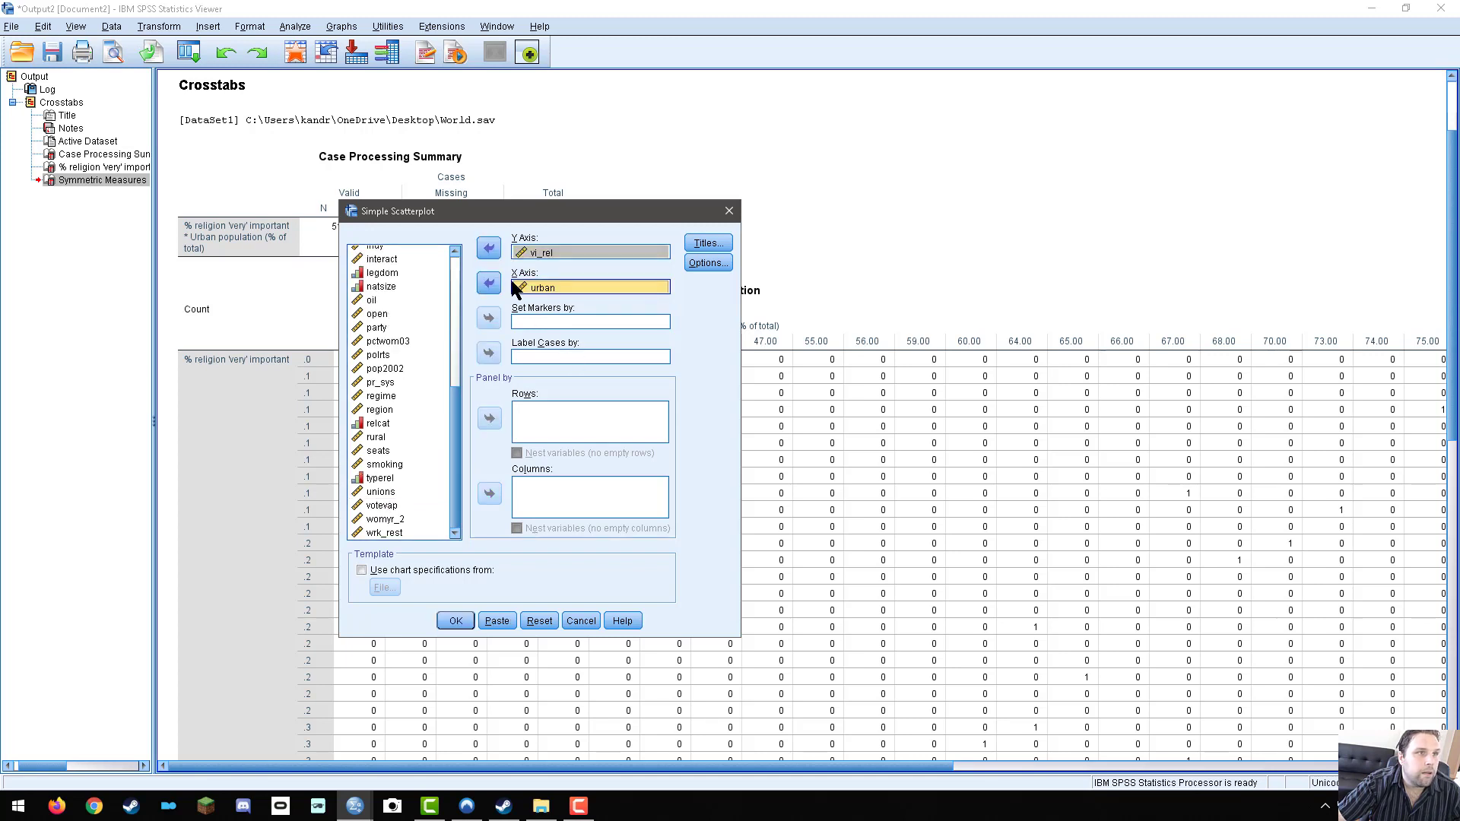
left_click(453, 620)
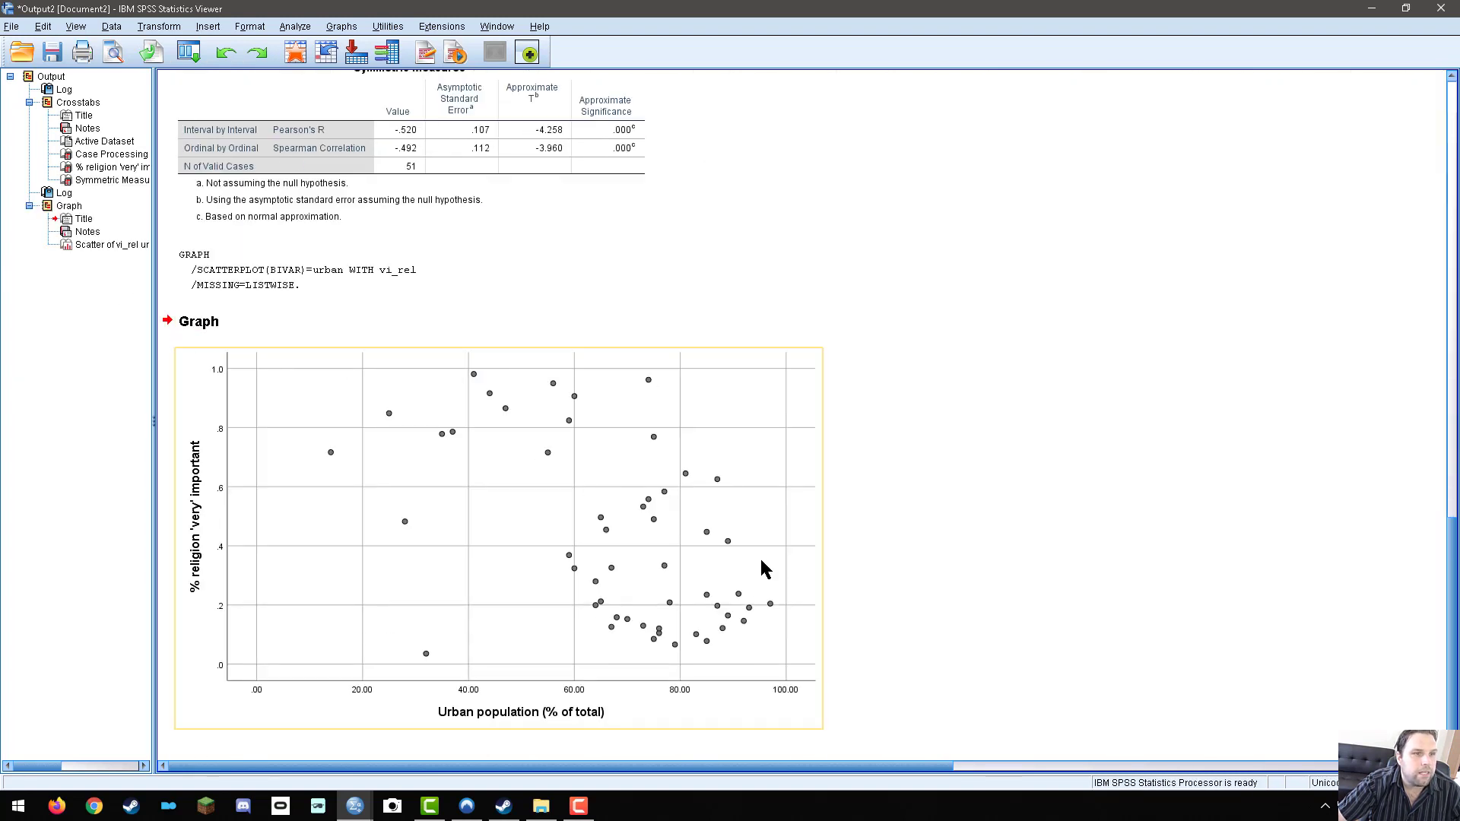
Open the vi_rel by urban scatterplot for editing, add a linear fit line for all points, and close the chart editor
left_click(481, 508)
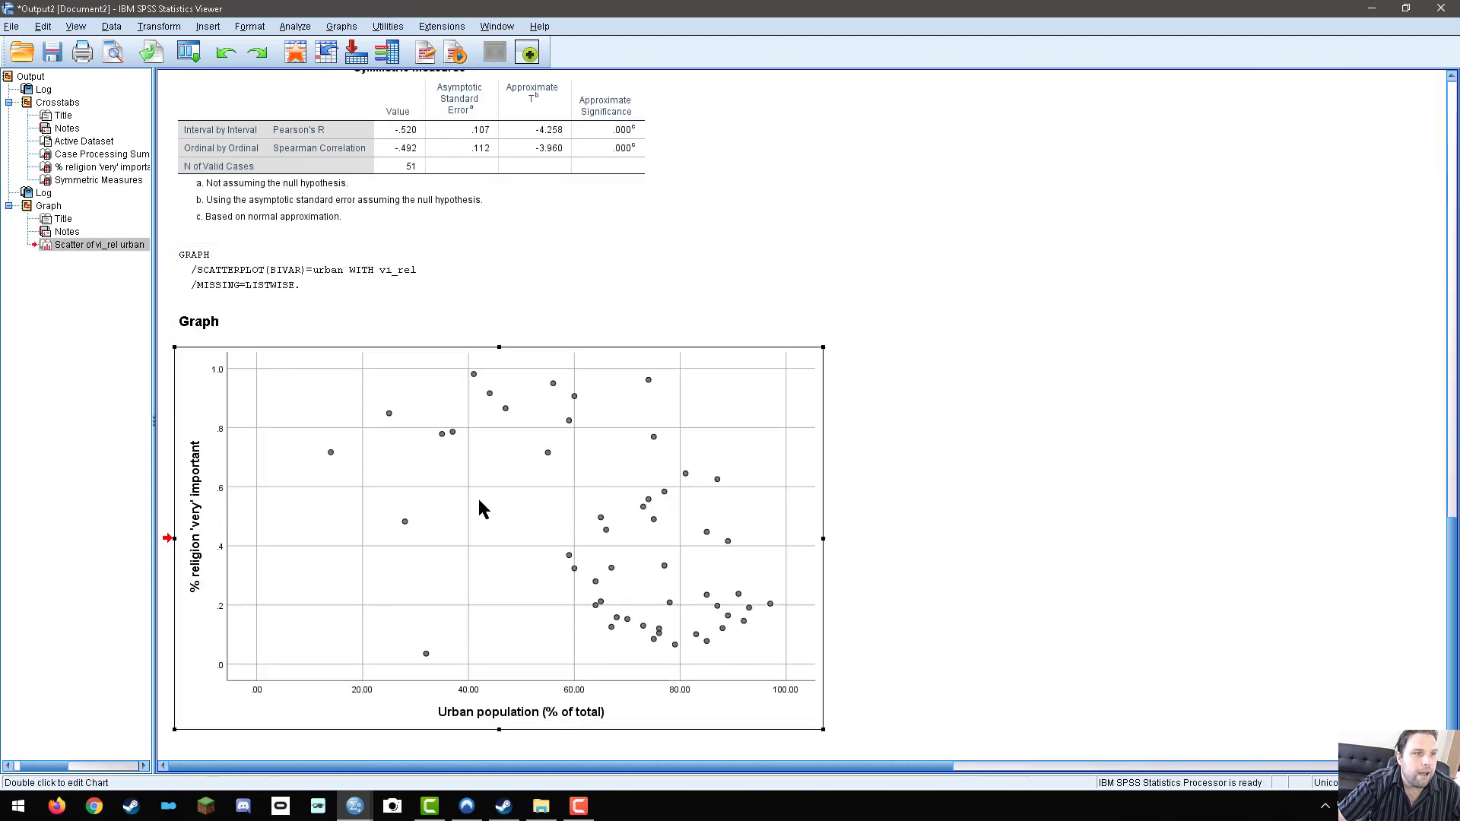
double_click(481, 508)
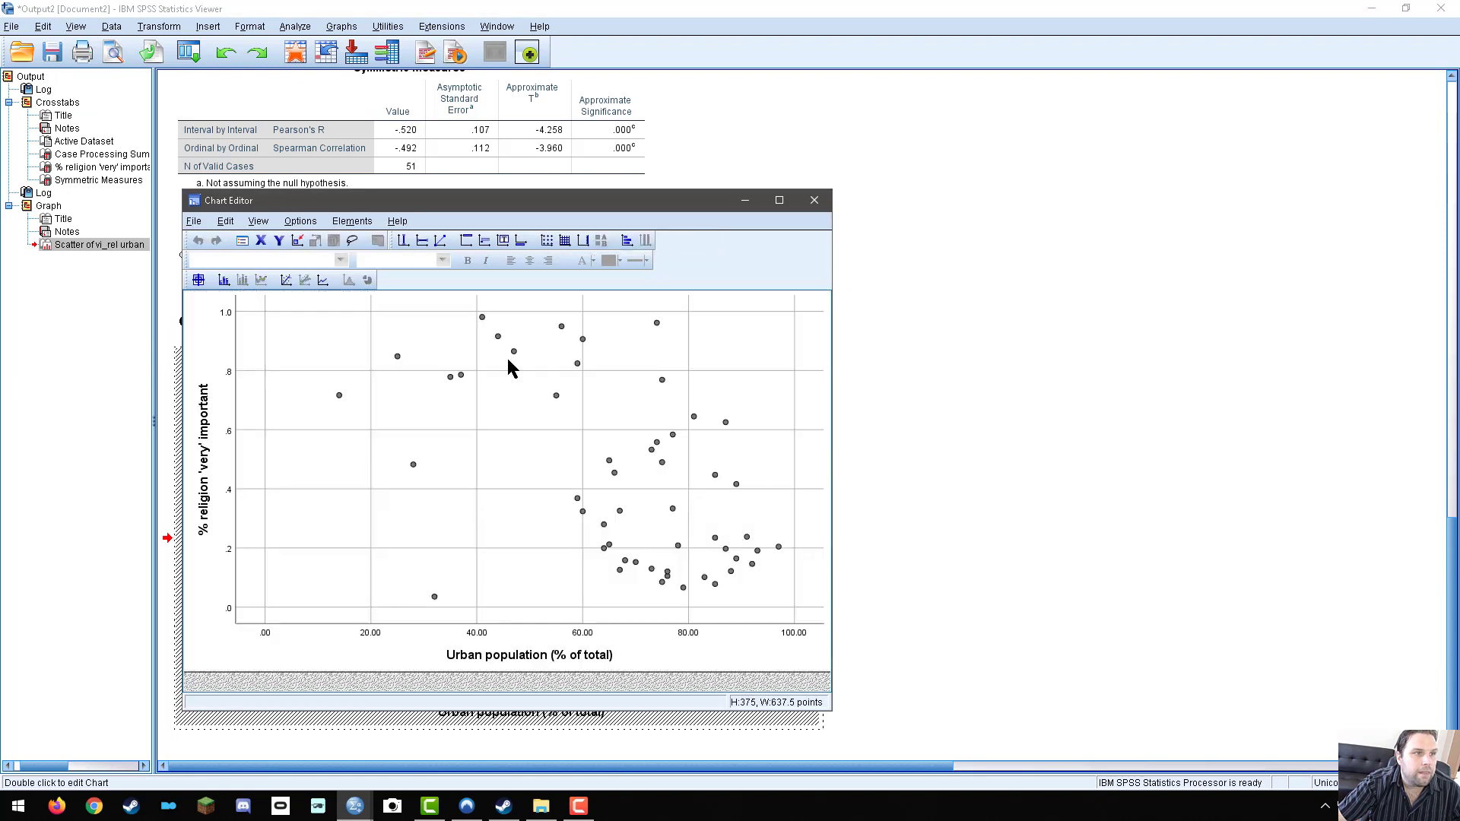
left_click(287, 280)
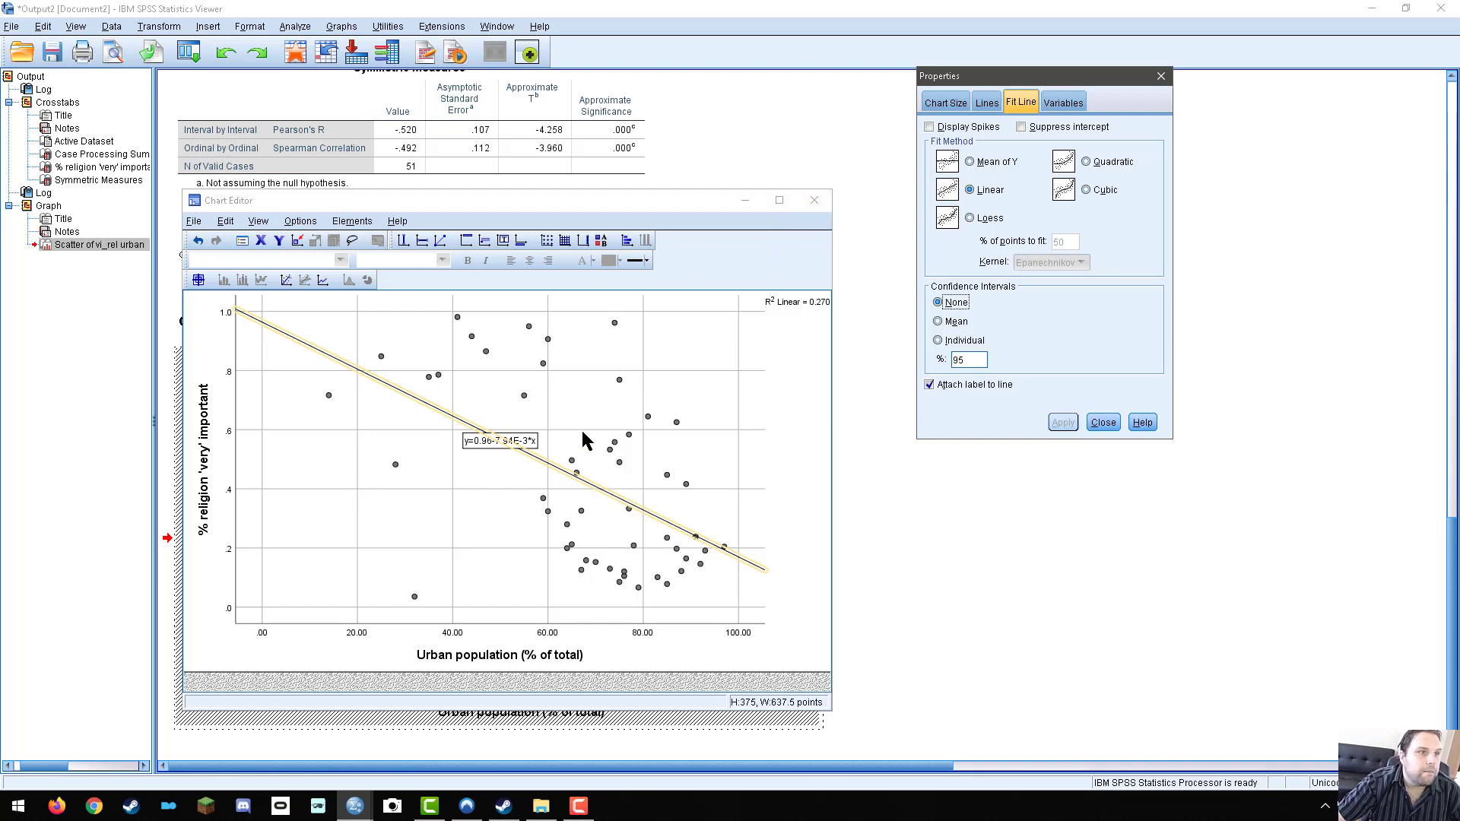
left_click(808, 200)
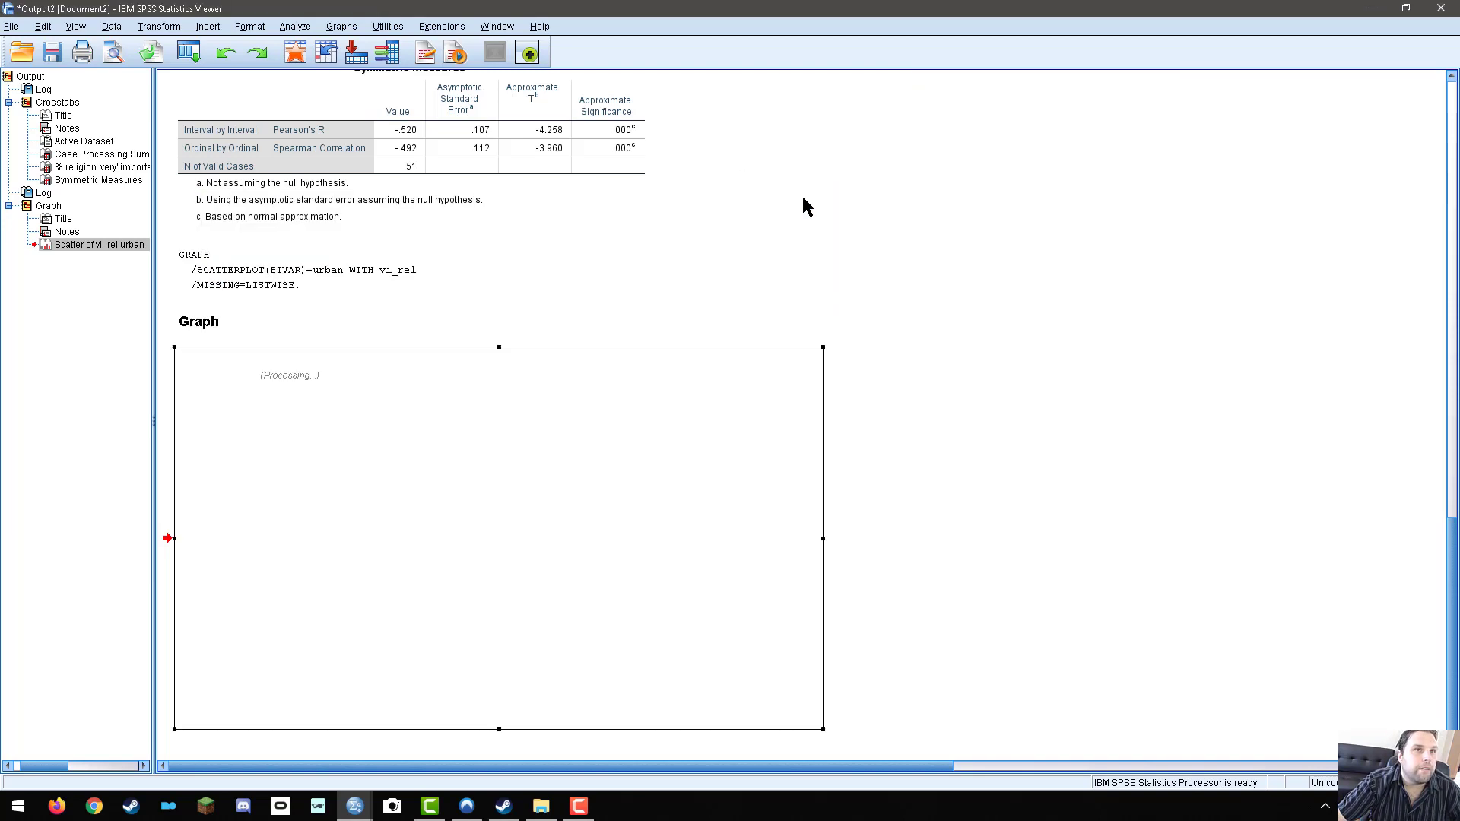
Start defining another simple scatterplot from the legacy chart types
left_click(294, 26)
mouse_move(330, 65)
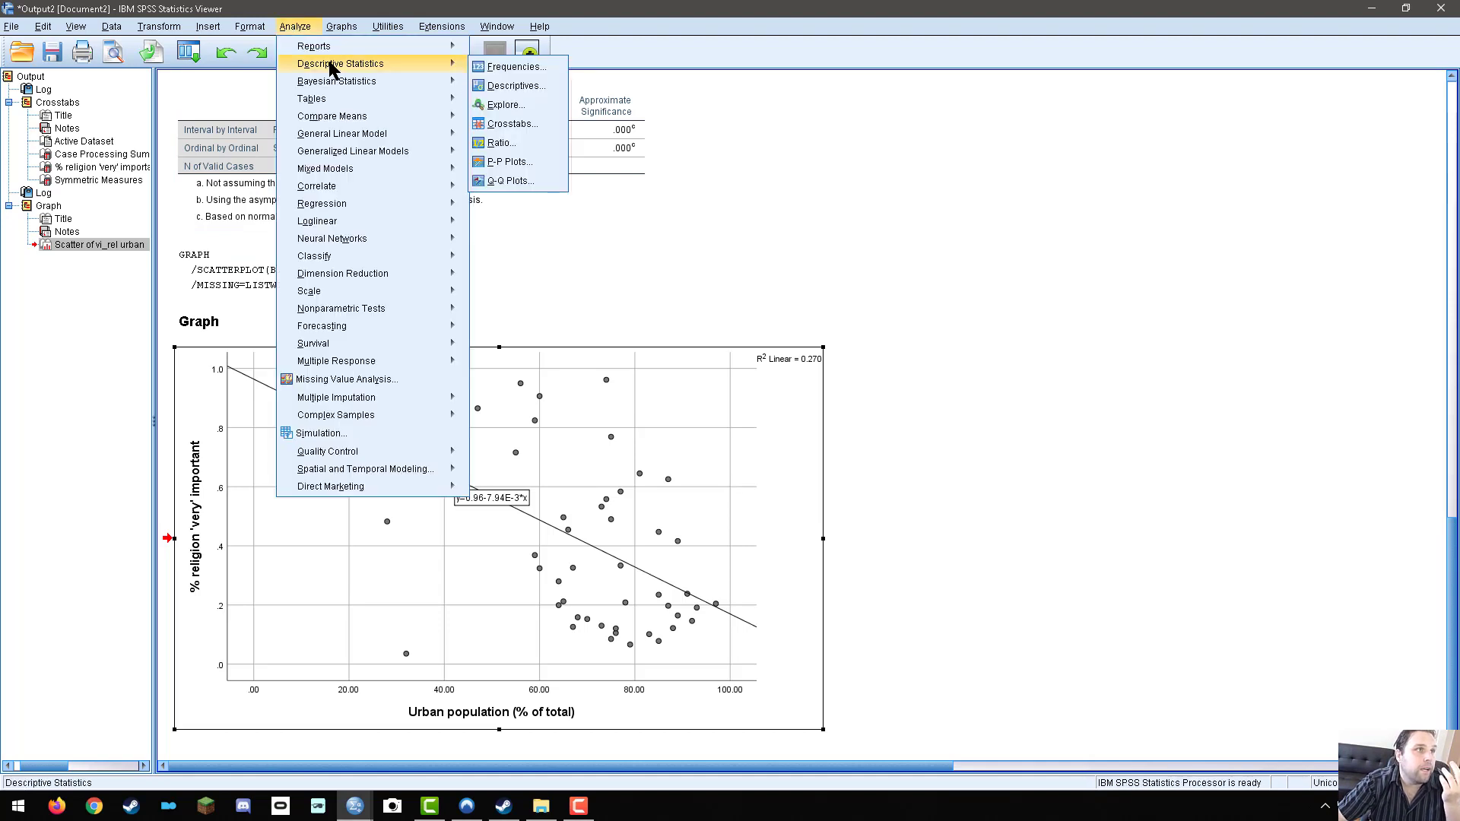
mouse_move(346, 28)
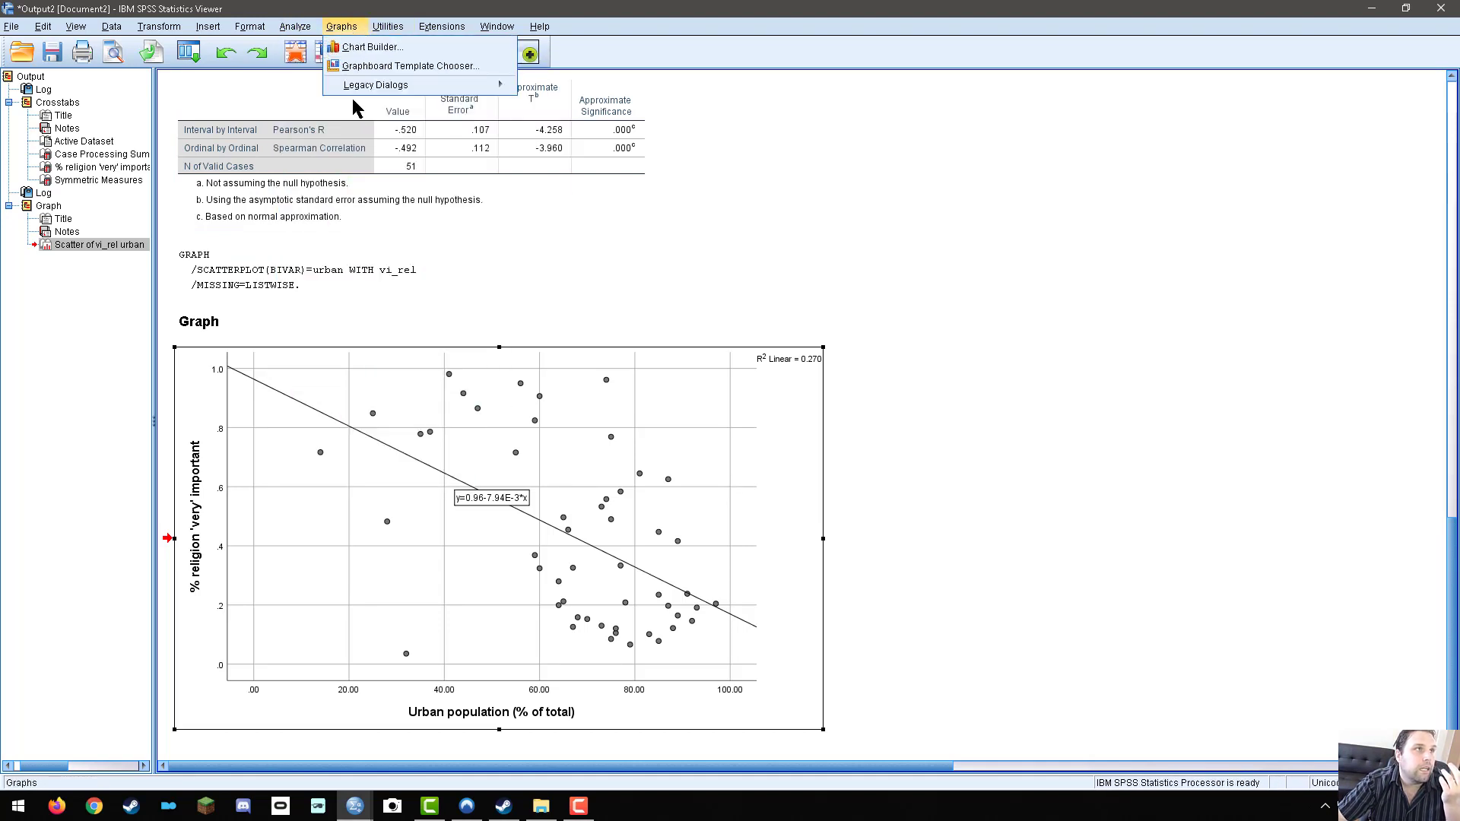
mouse_move(364, 84)
left_click(560, 263)
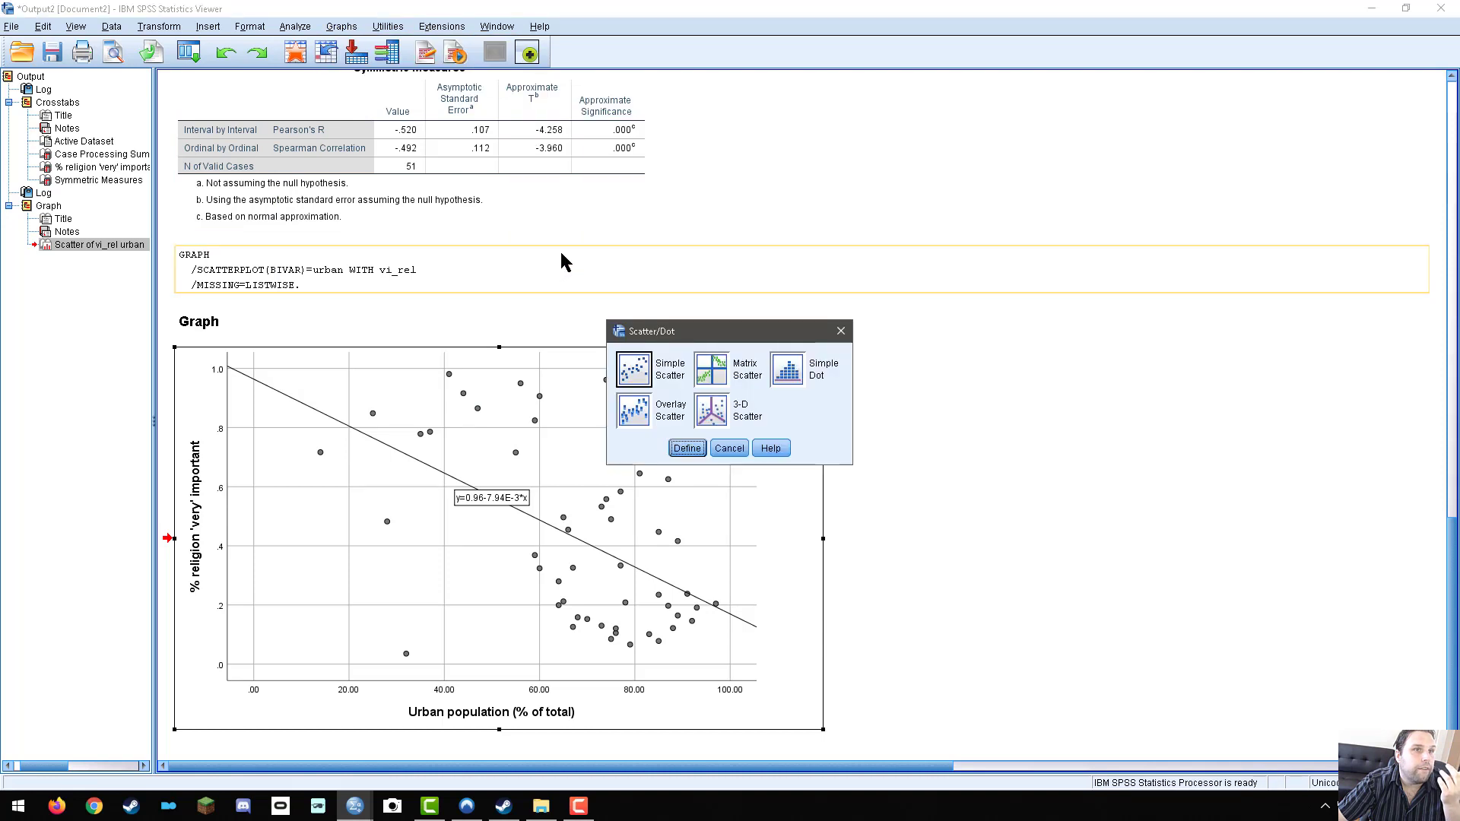
left_click(687, 448)
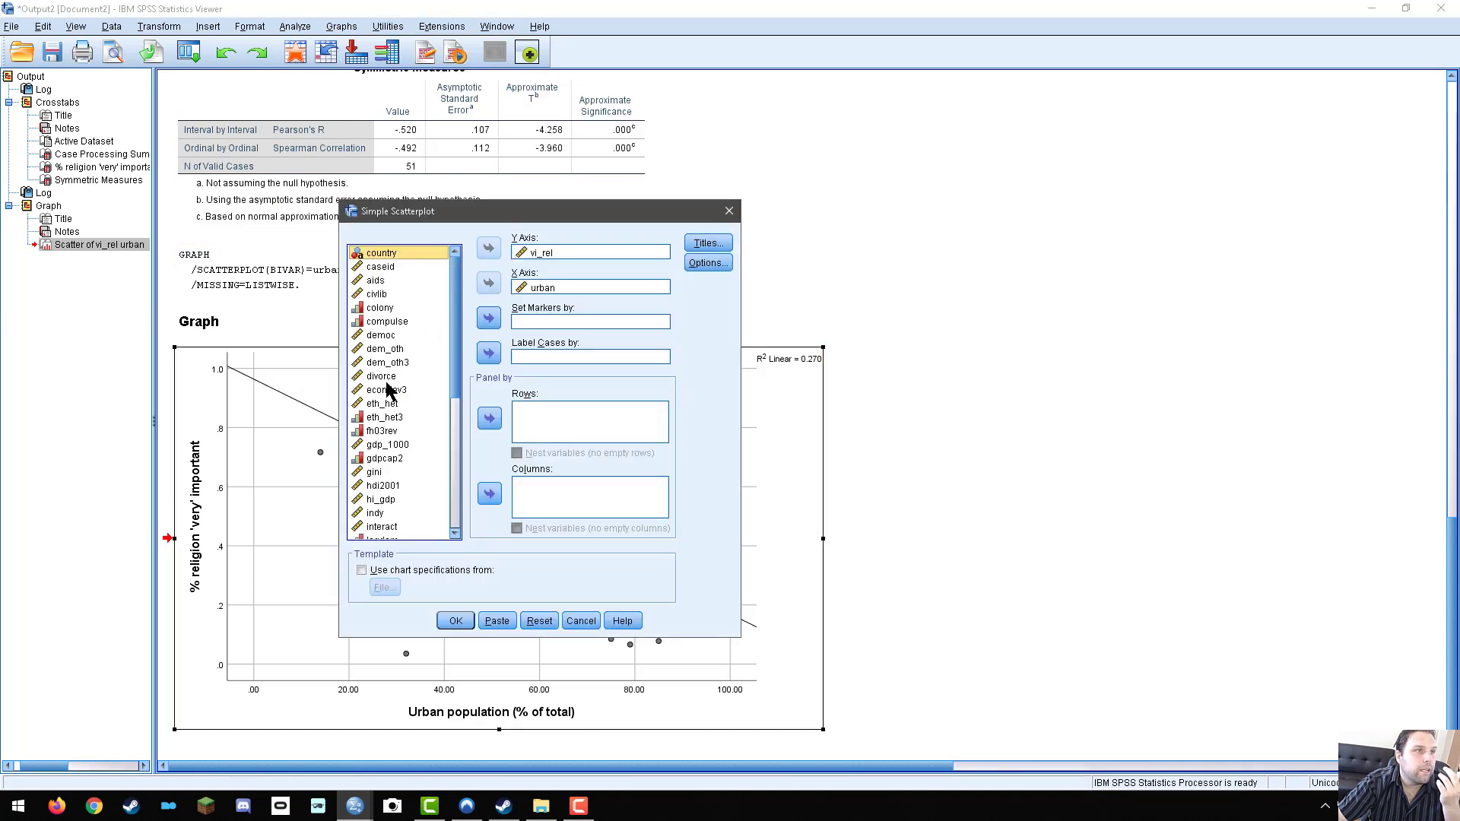
Replace urban with gini as the X-axis variable of the new scatterplot
left_click(398, 376)
scroll(382, 471, "down", 3)
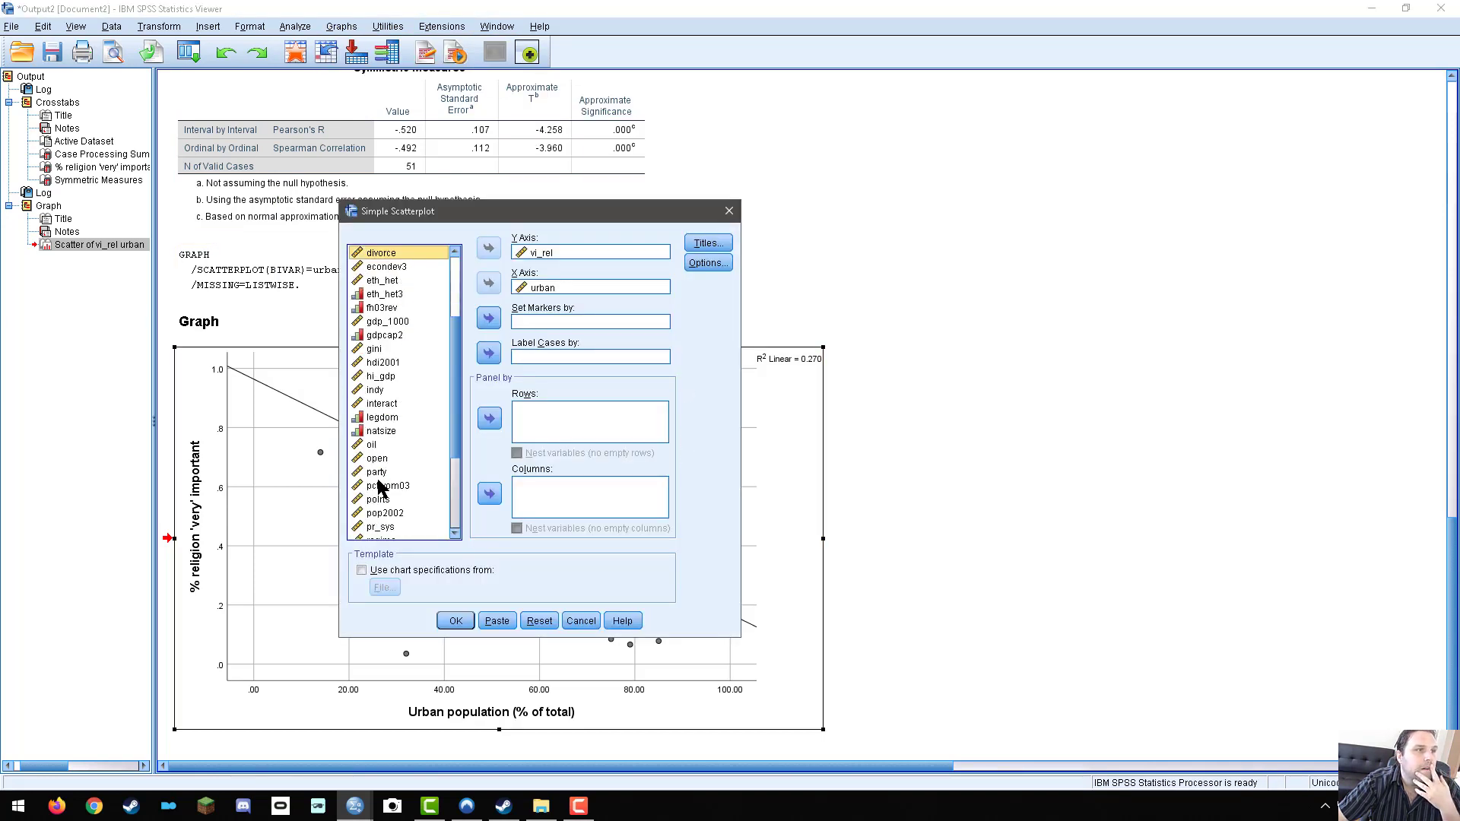
left_click(384, 378)
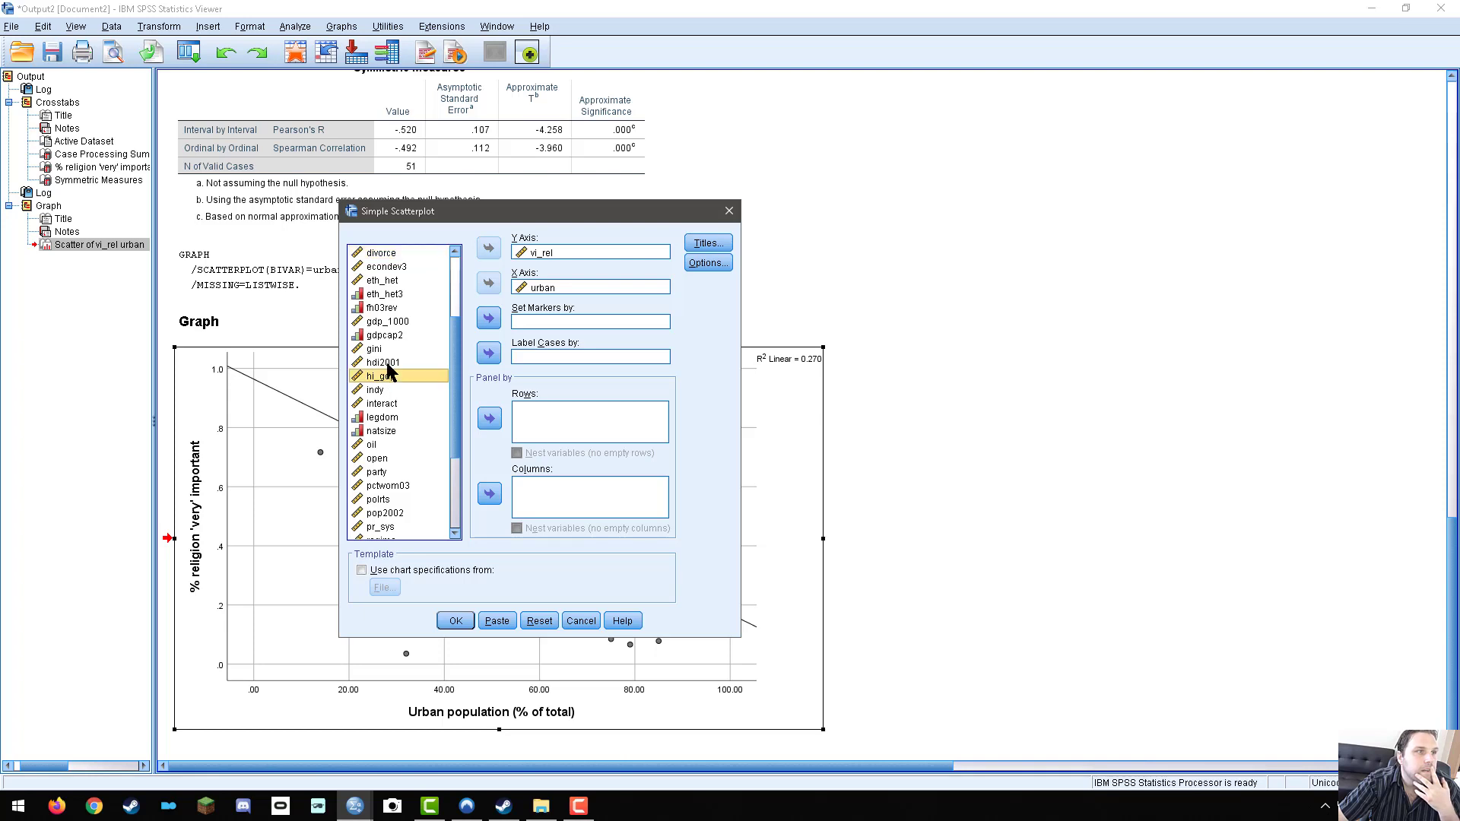
left_click(390, 351)
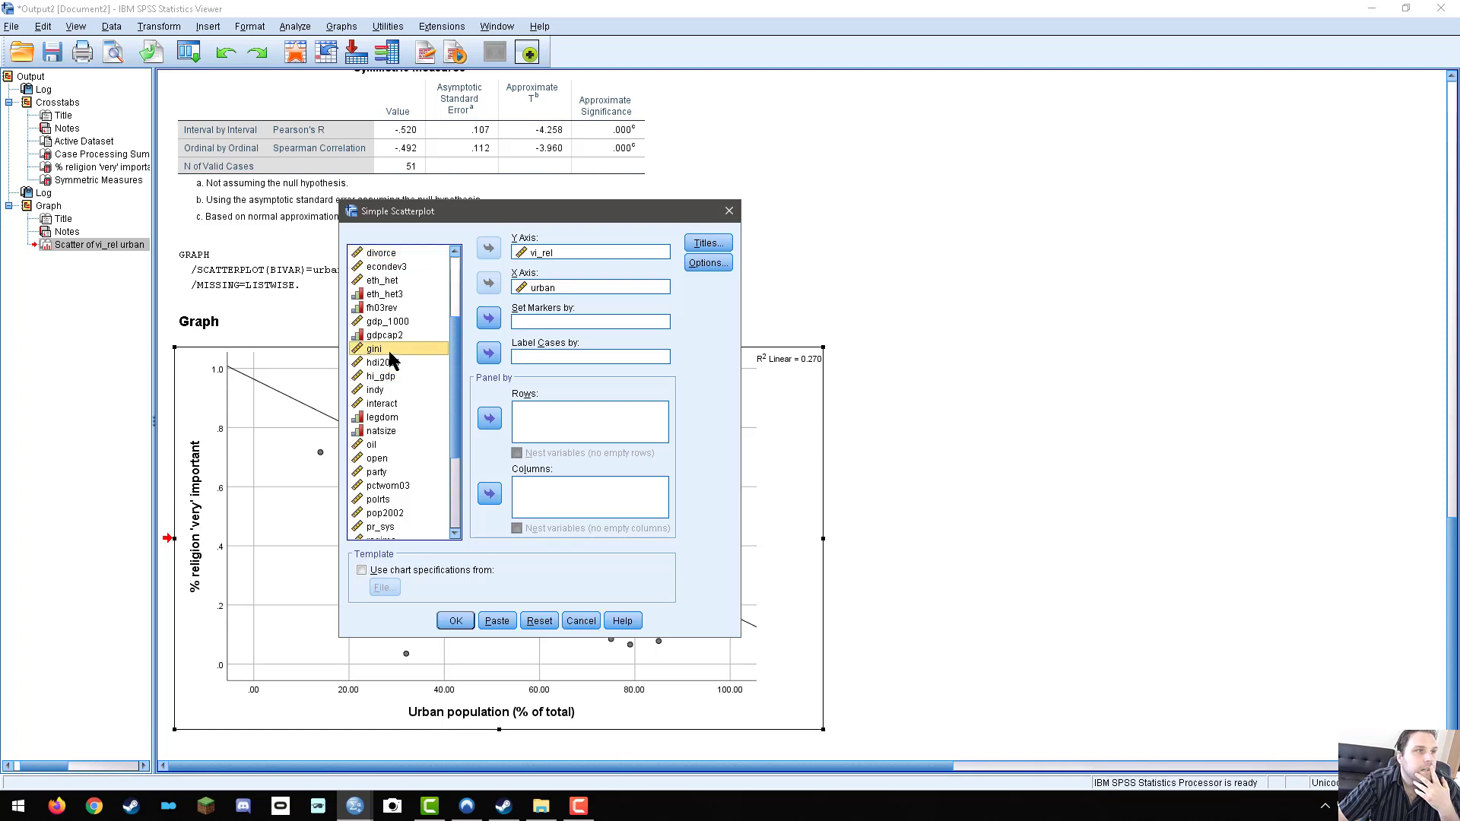
left_click(544, 289)
left_click(491, 285)
scroll(383, 447, "up", 3)
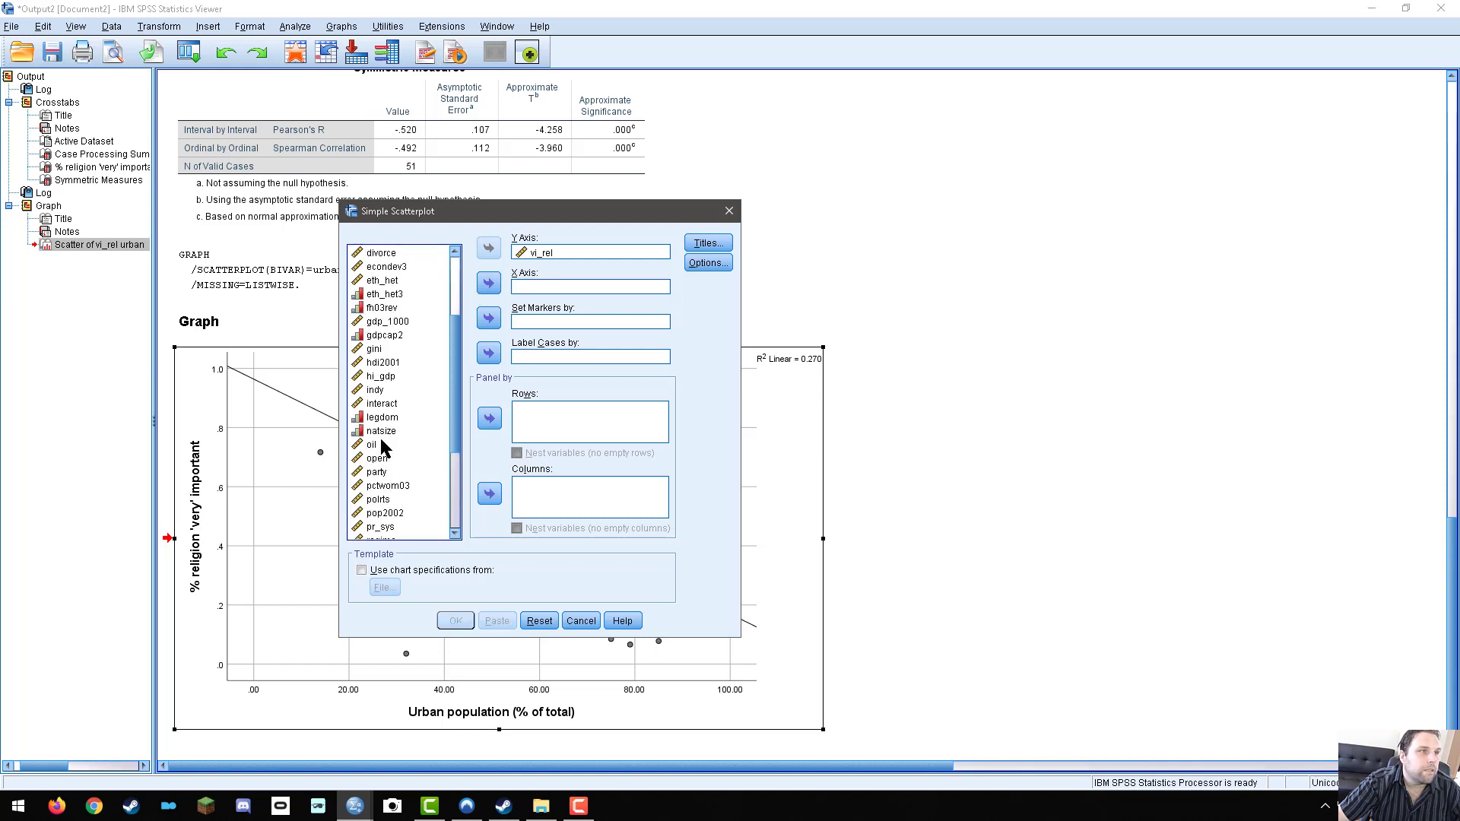
left_click(377, 350)
left_click(489, 283)
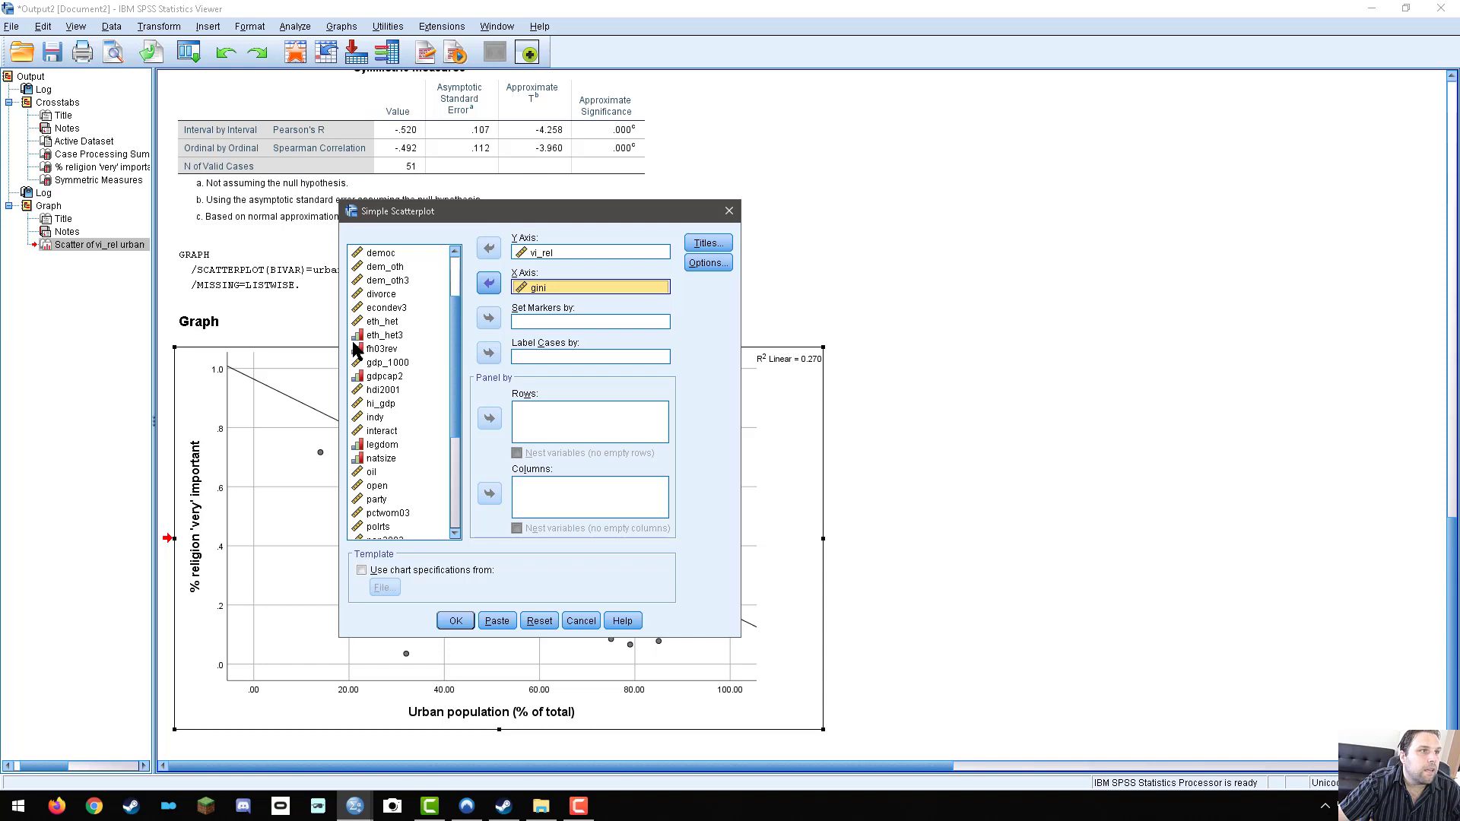
Replace vi_rel with aids as the Y-axis variable of the scatterplot
left_click(385, 308)
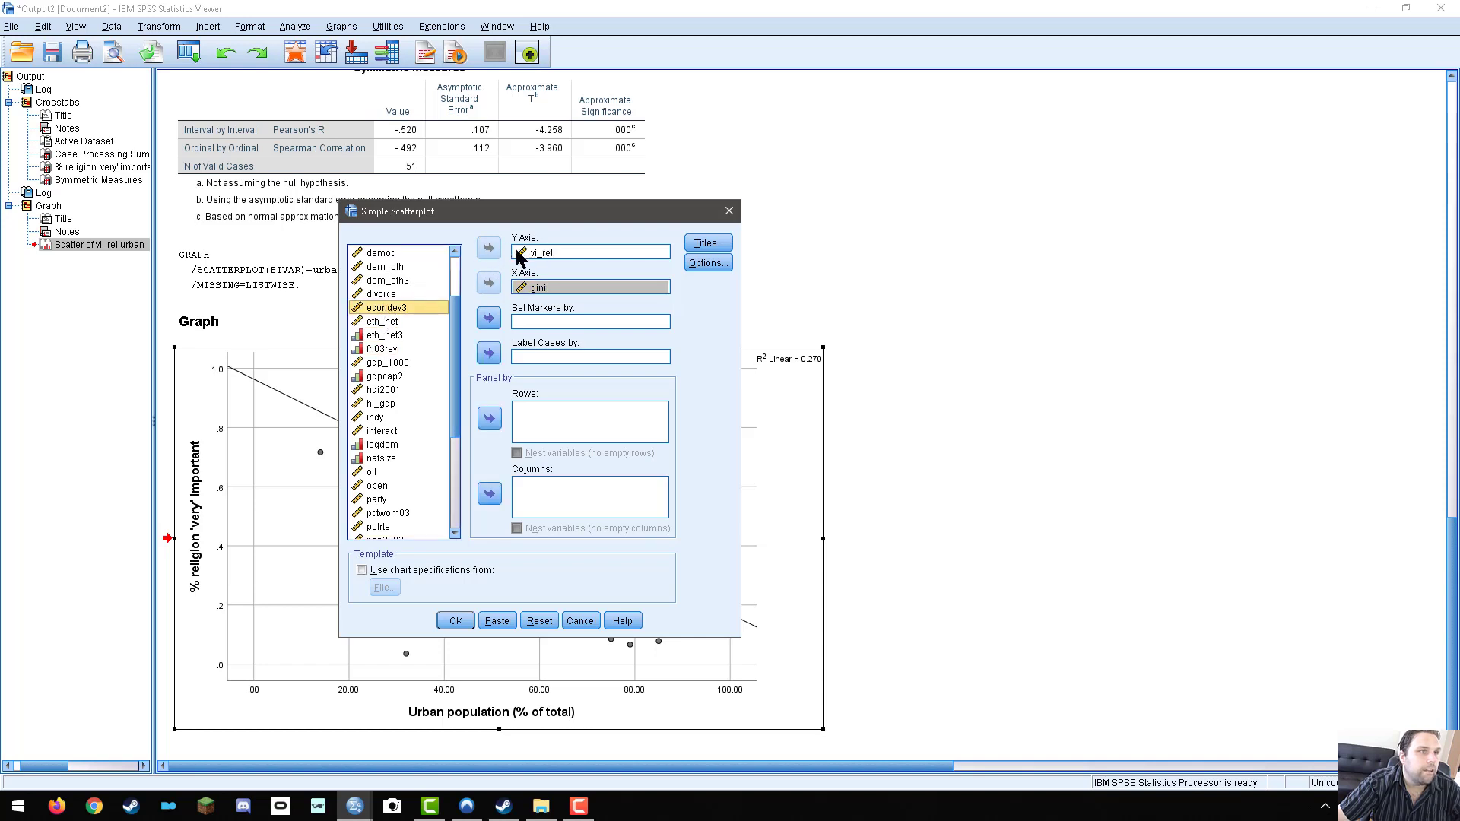
double_click(545, 252)
scroll(392, 416, "up", 6)
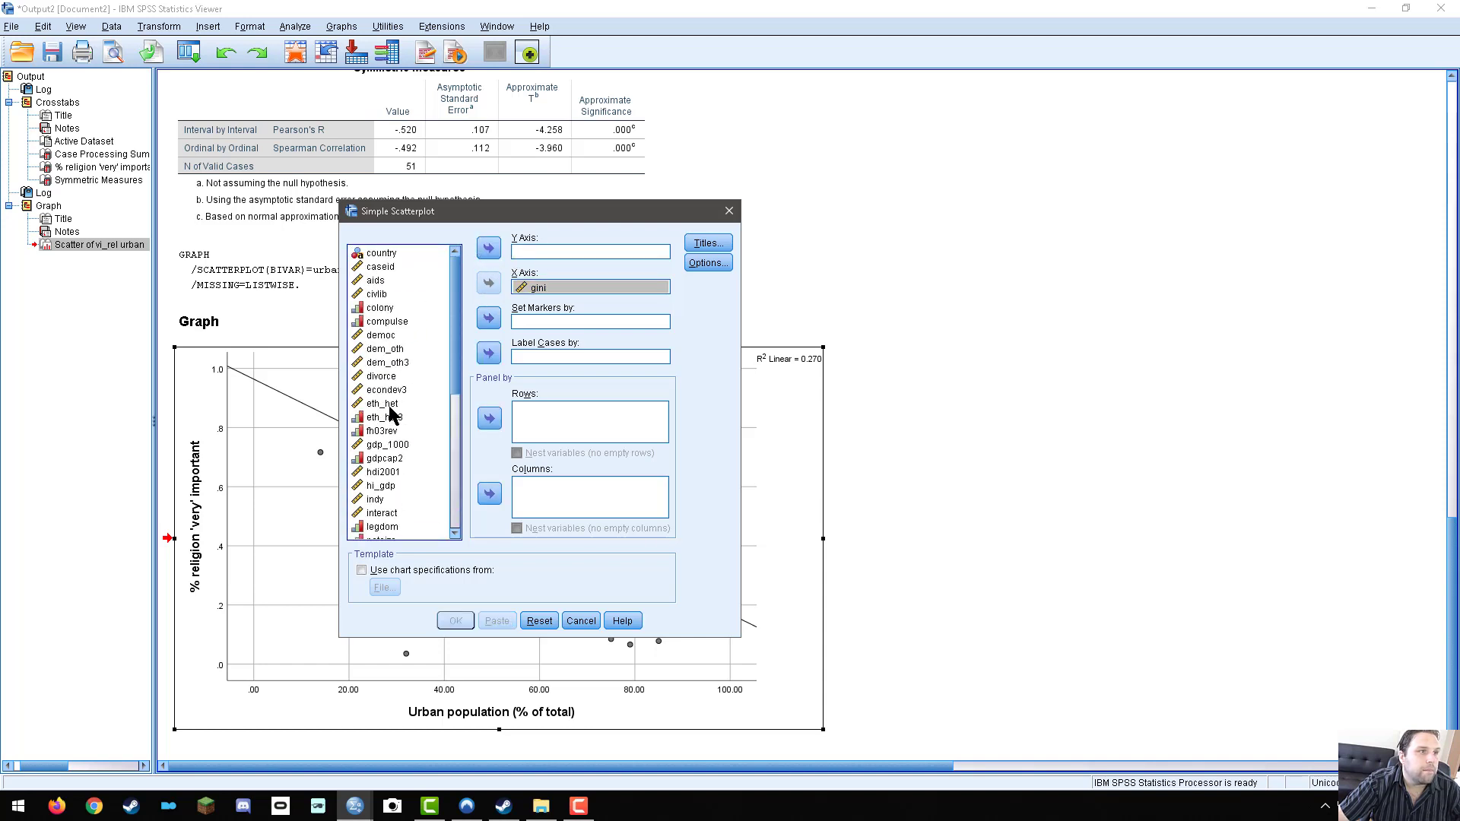
left_click(389, 380)
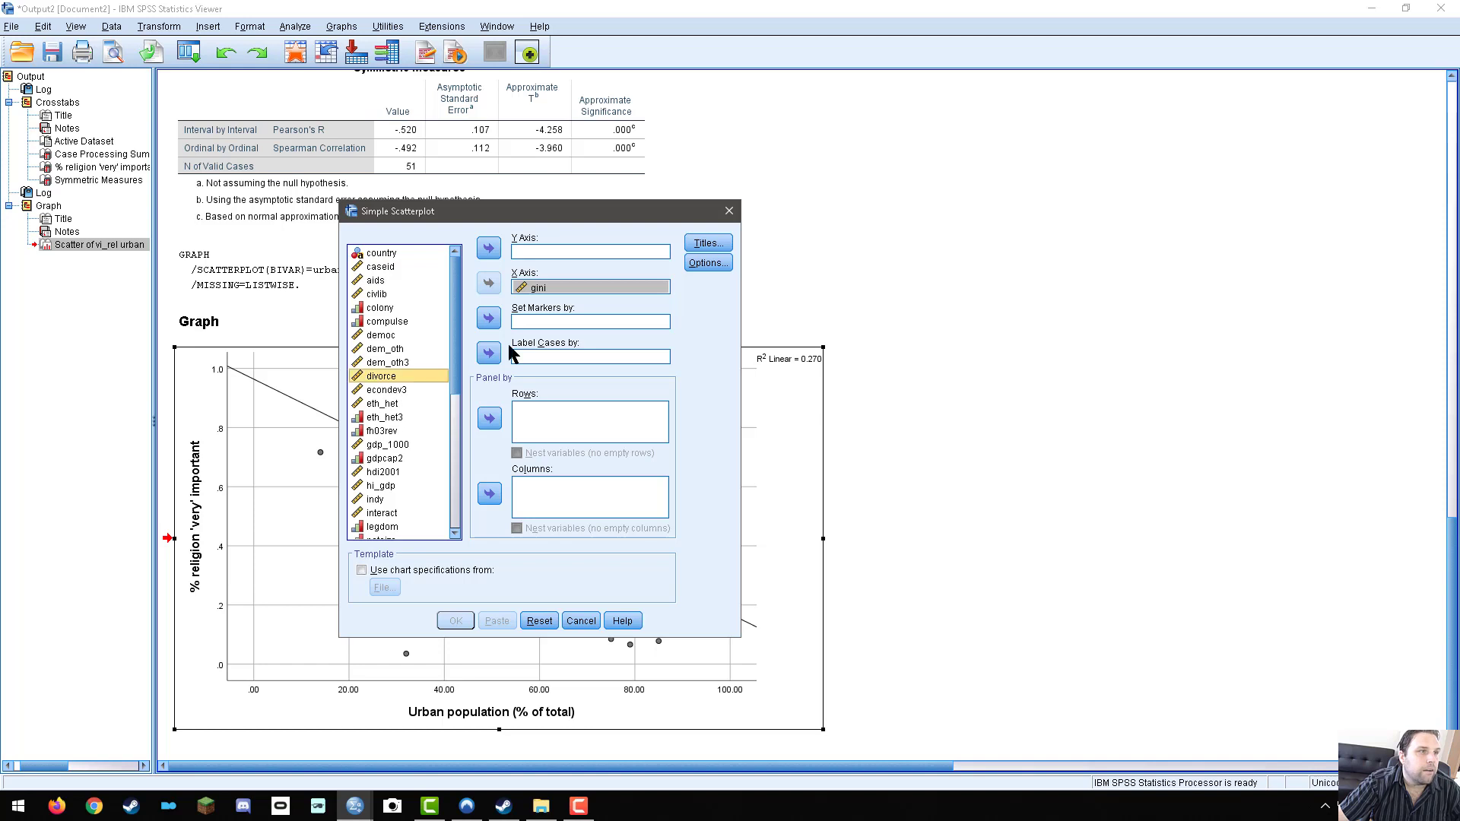
left_click(405, 398)
left_click(404, 390)
left_click(378, 281)
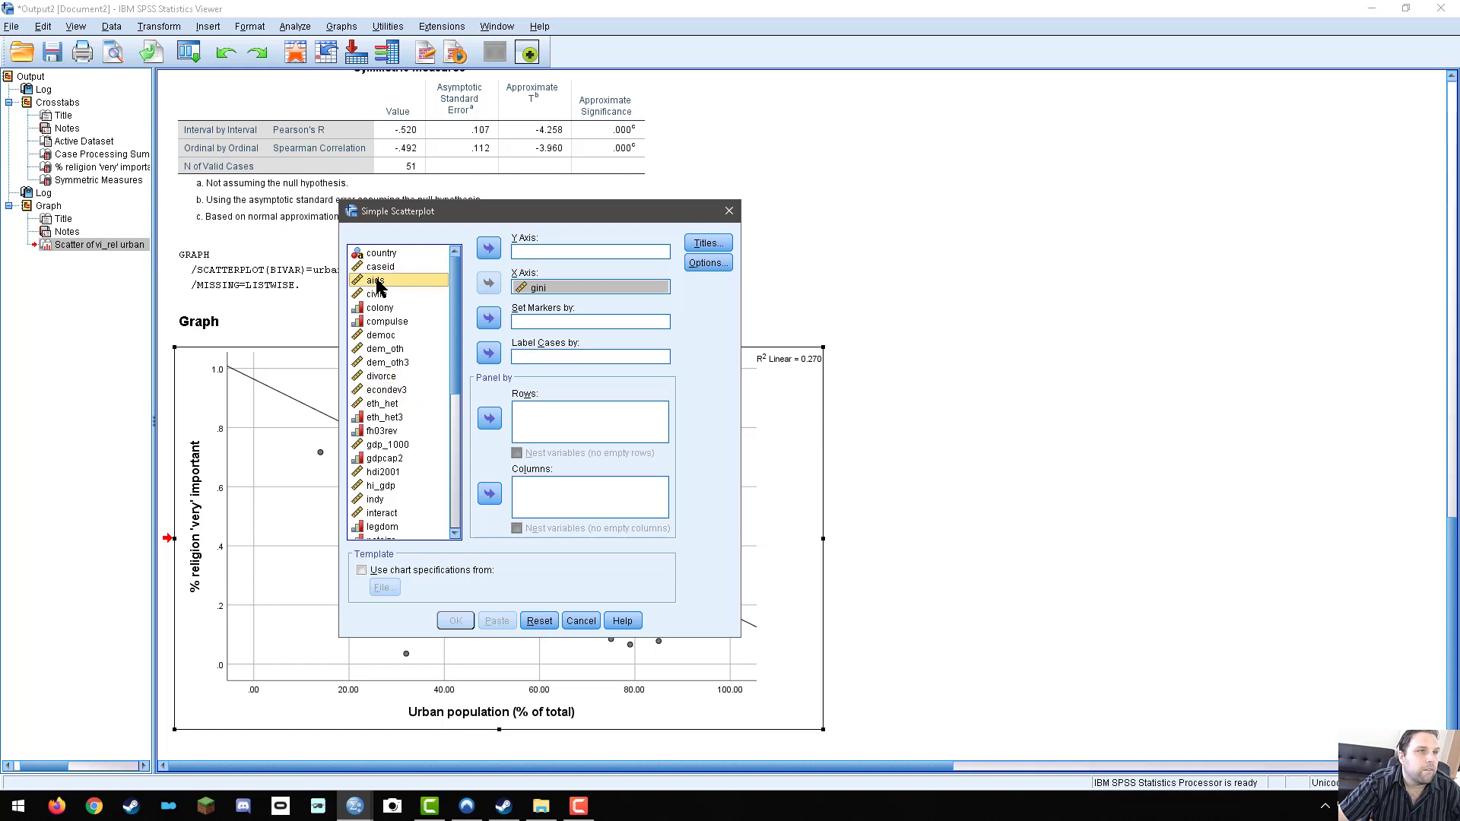
left_click(488, 248)
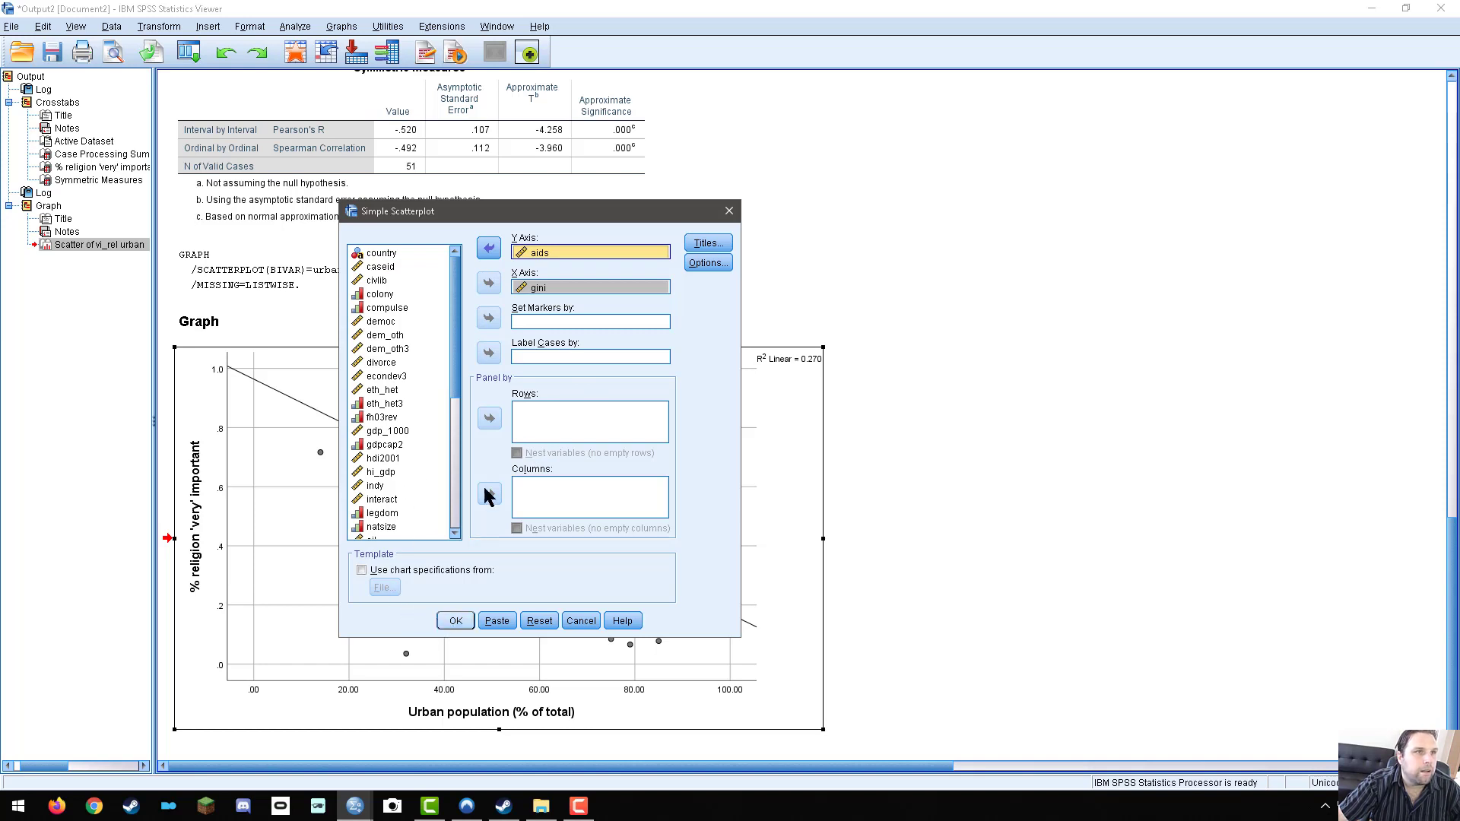
Replace gini with unions as the X-axis variable of the scatterplot
left_click(540, 288)
left_click(488, 284)
scroll(416, 429, "down", 7)
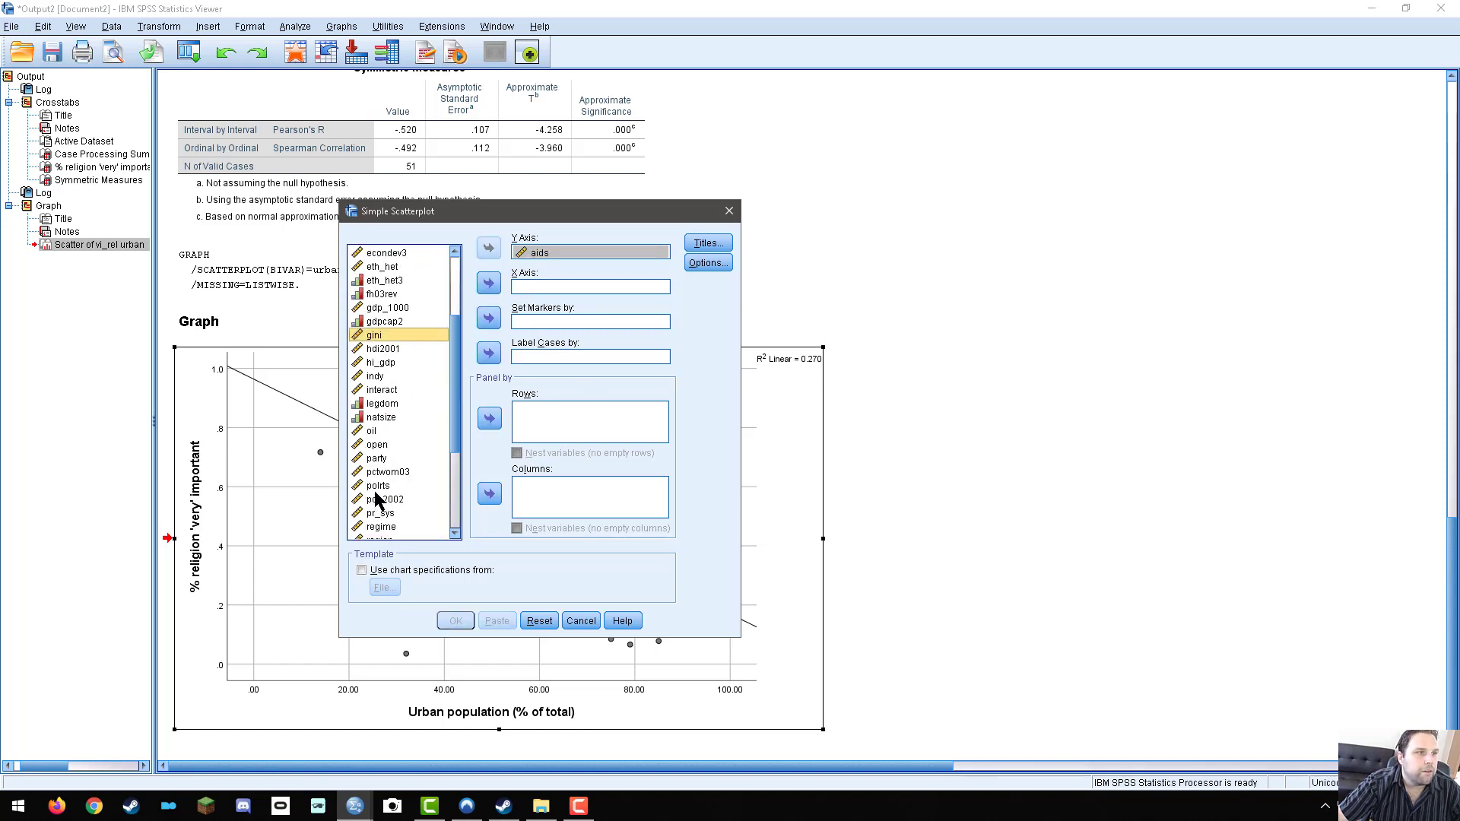
left_click(380, 464)
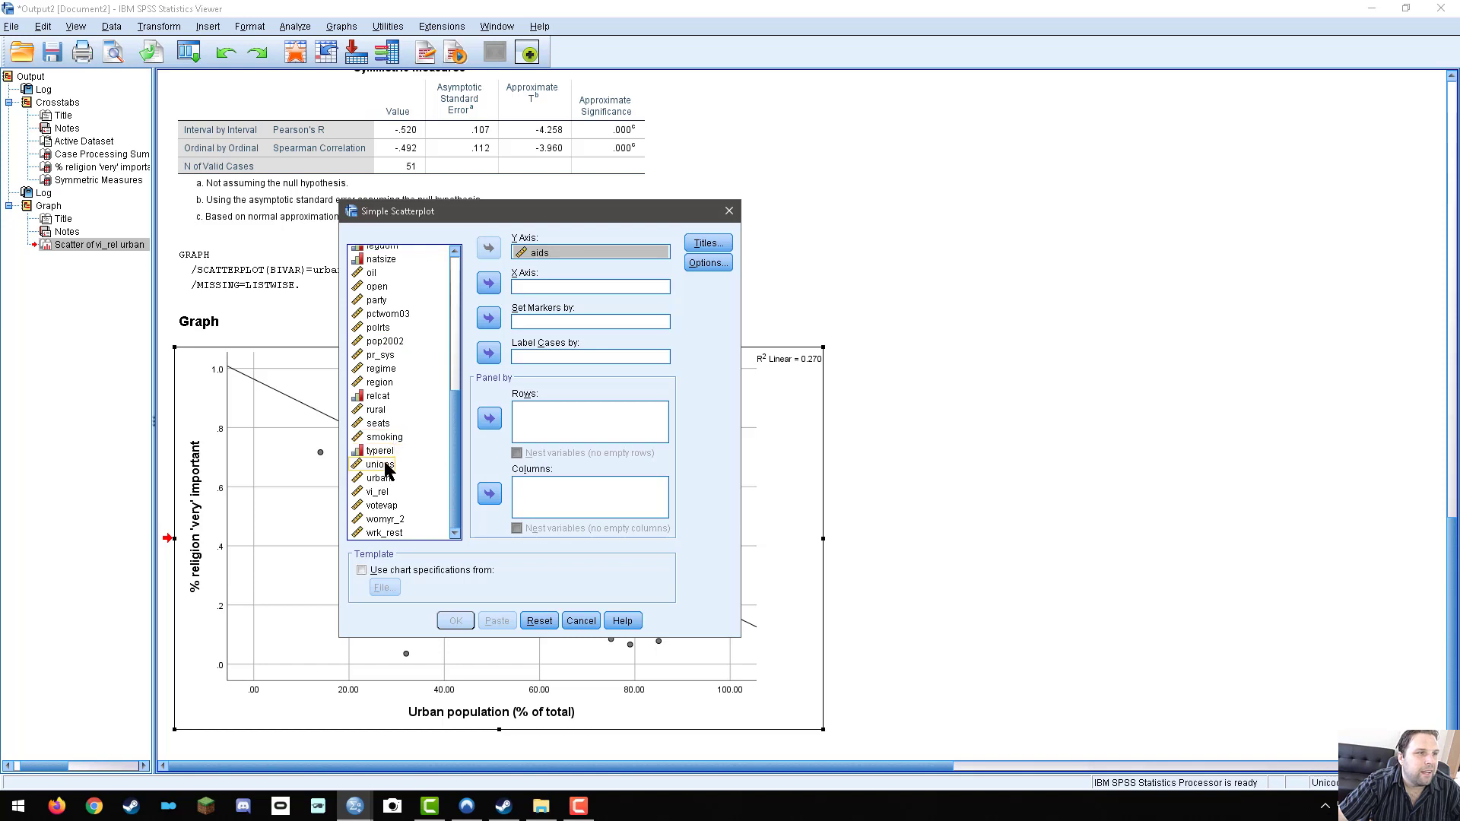
left_click(488, 283)
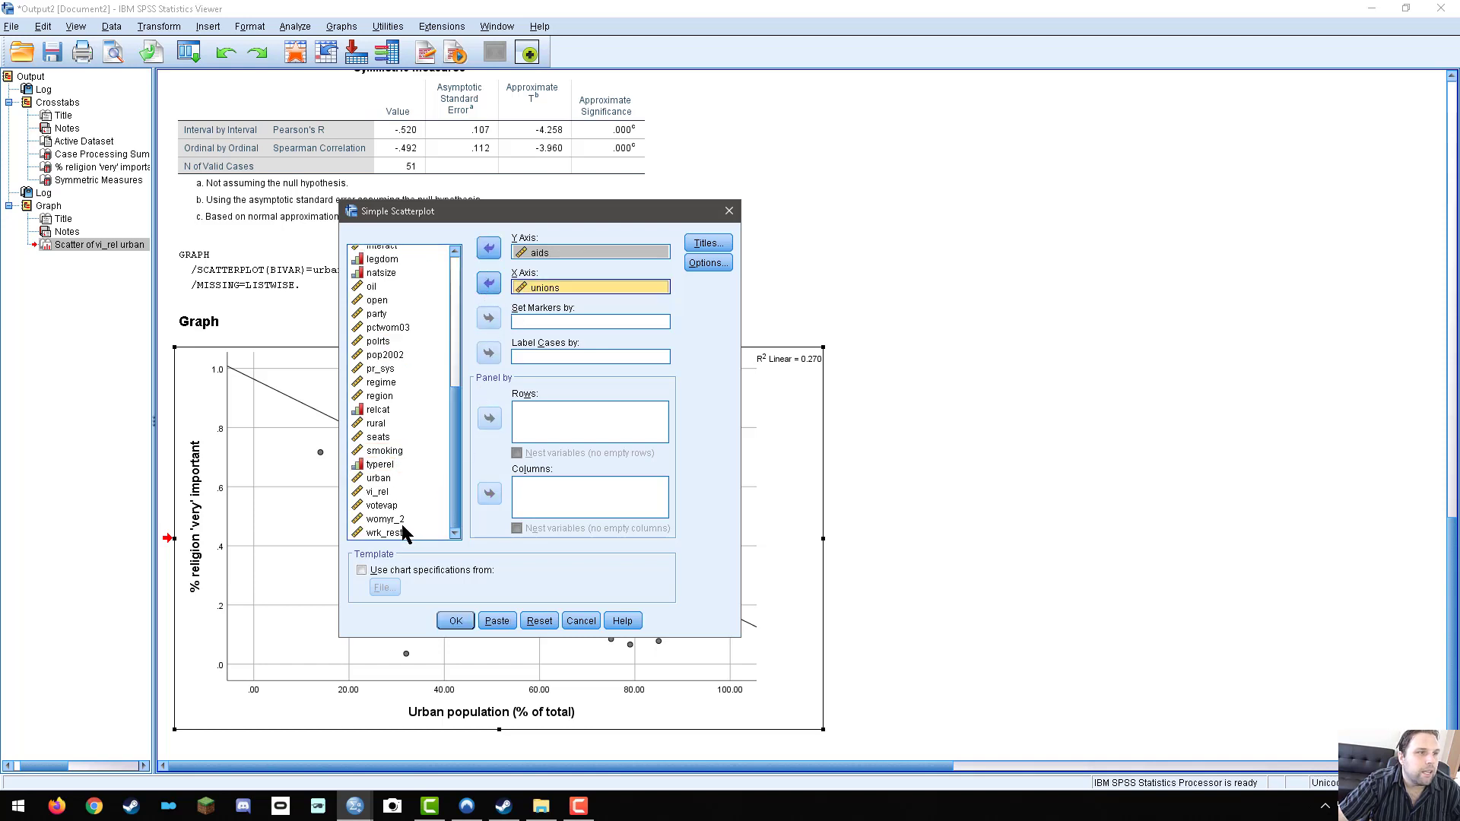
Replace aids with pop2002 as the Y-axis variable and generate the scatterplot against unions
scroll(395, 494, "up", 3)
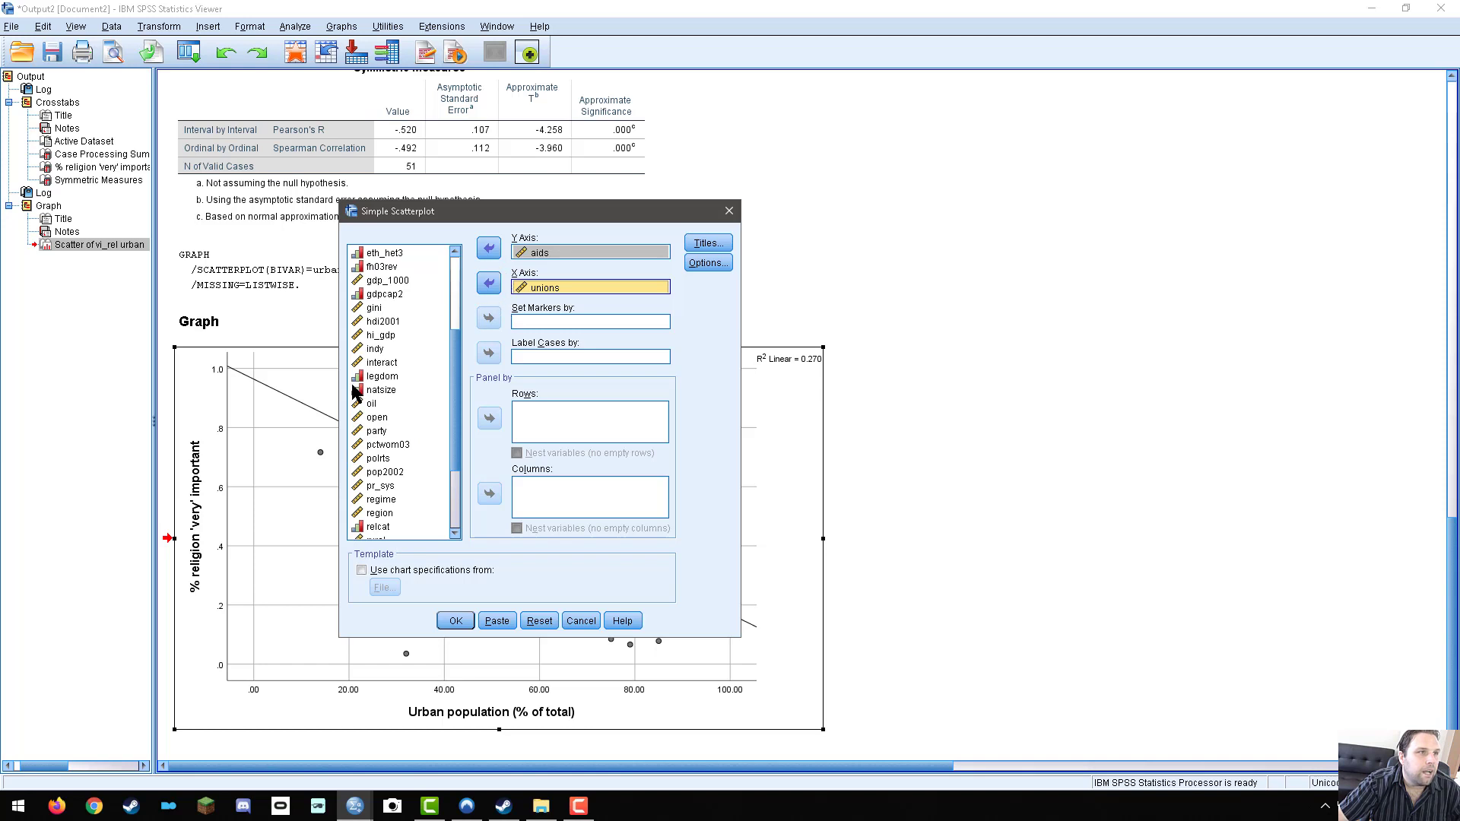
left_click(385, 472)
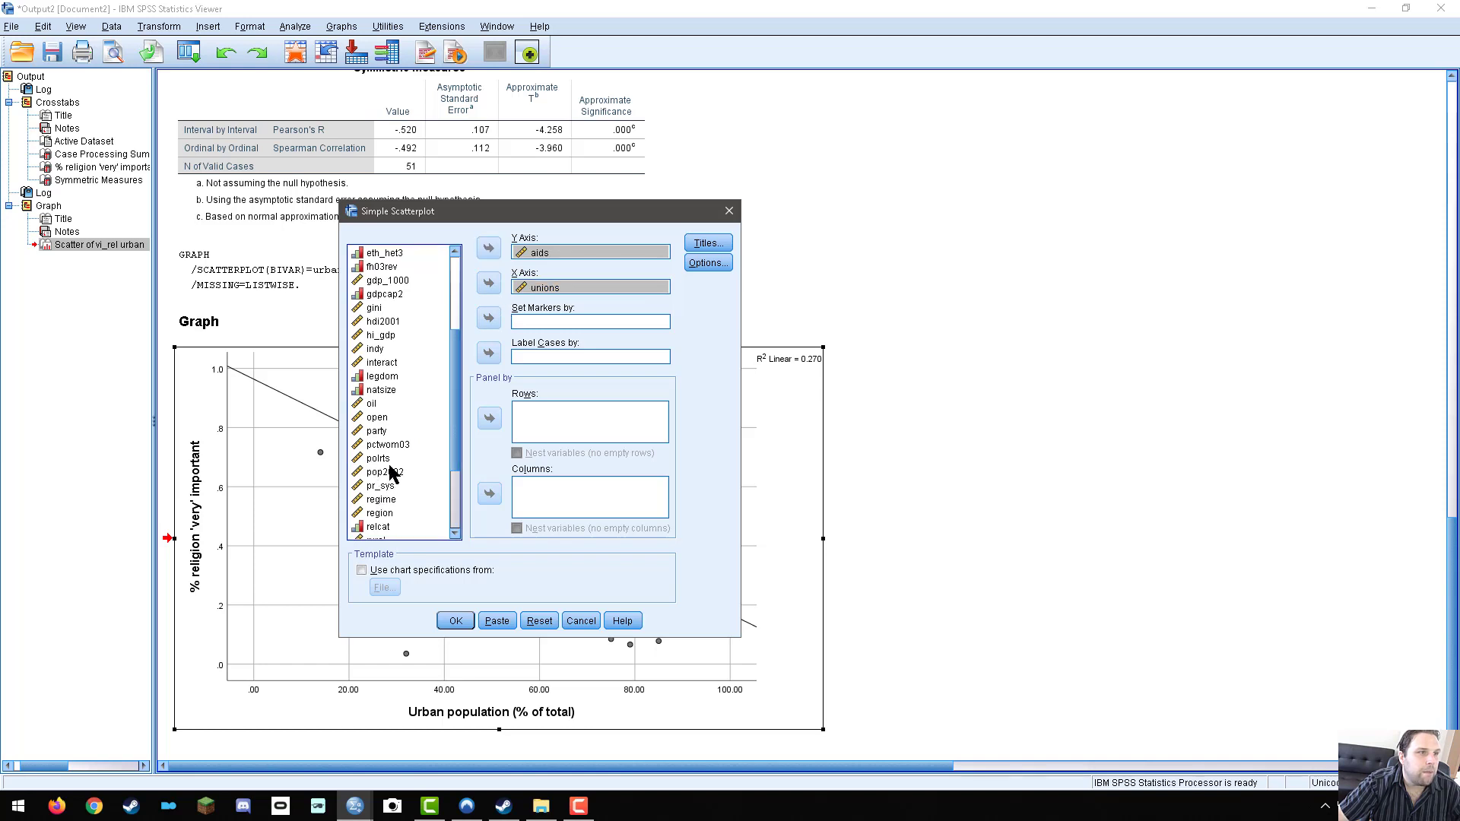
left_click(542, 254)
left_click(489, 248)
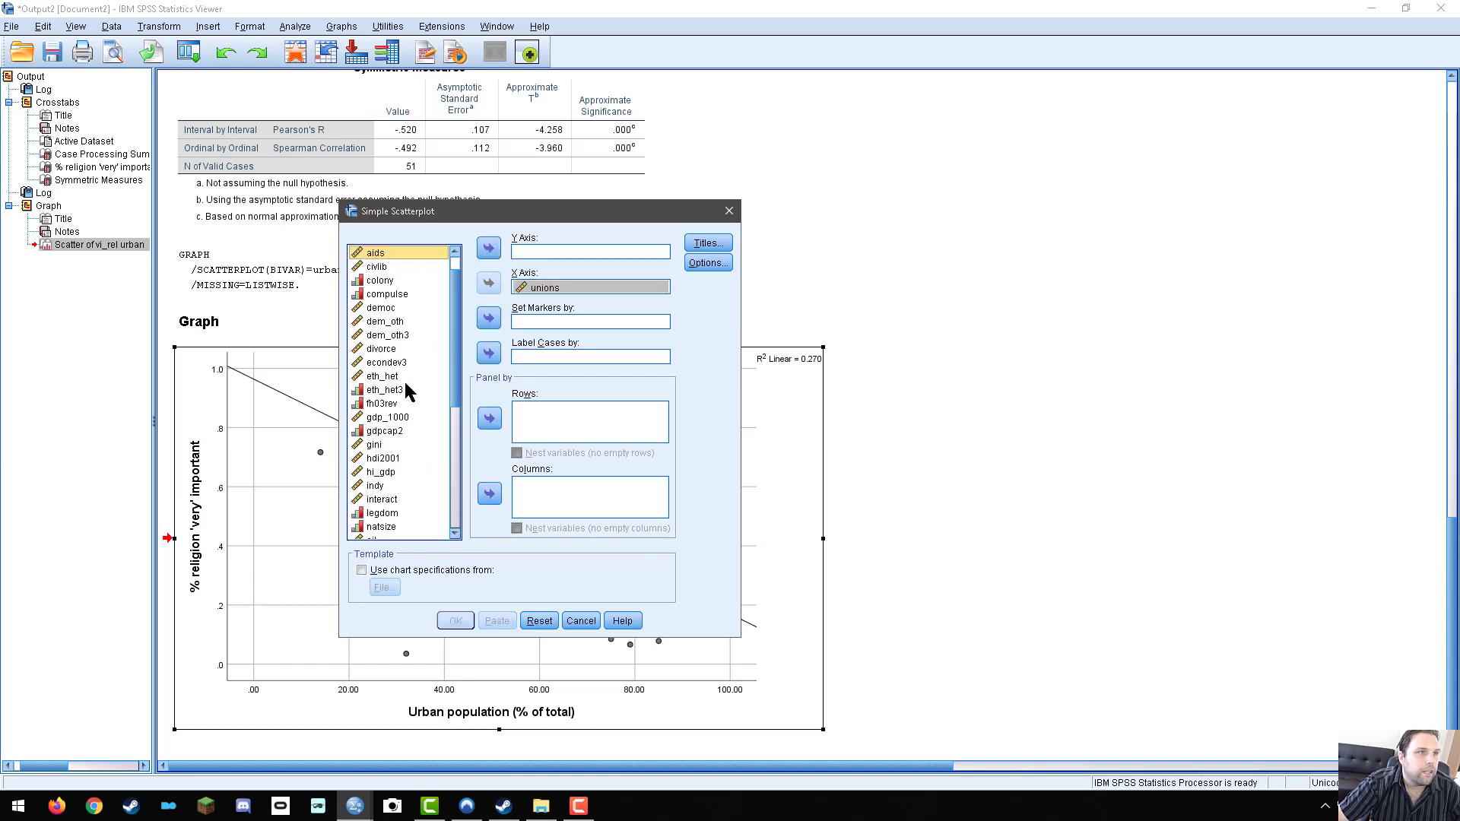
scroll(386, 491, "down", 5)
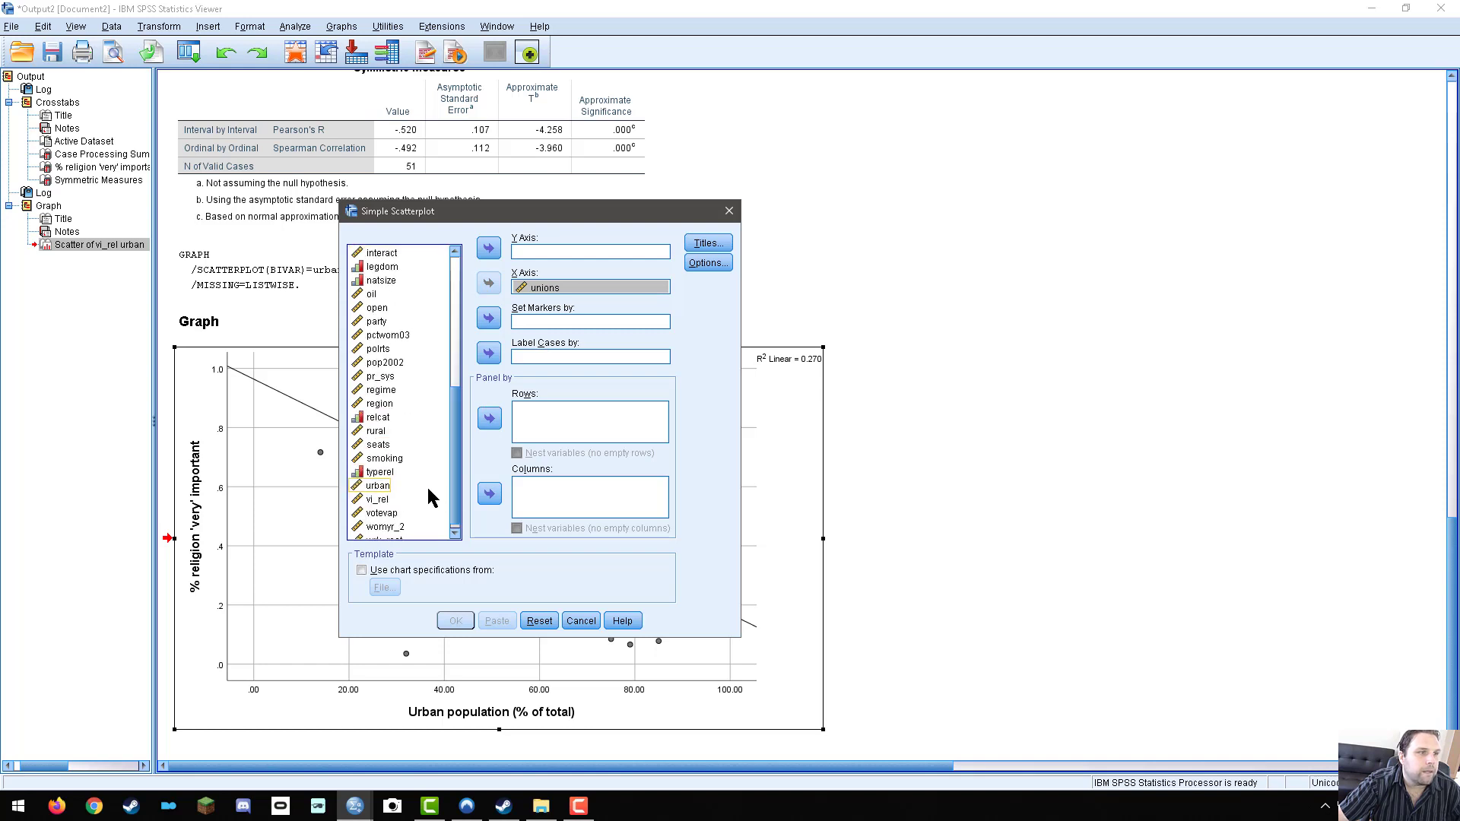
scroll(392, 473, "down", 1)
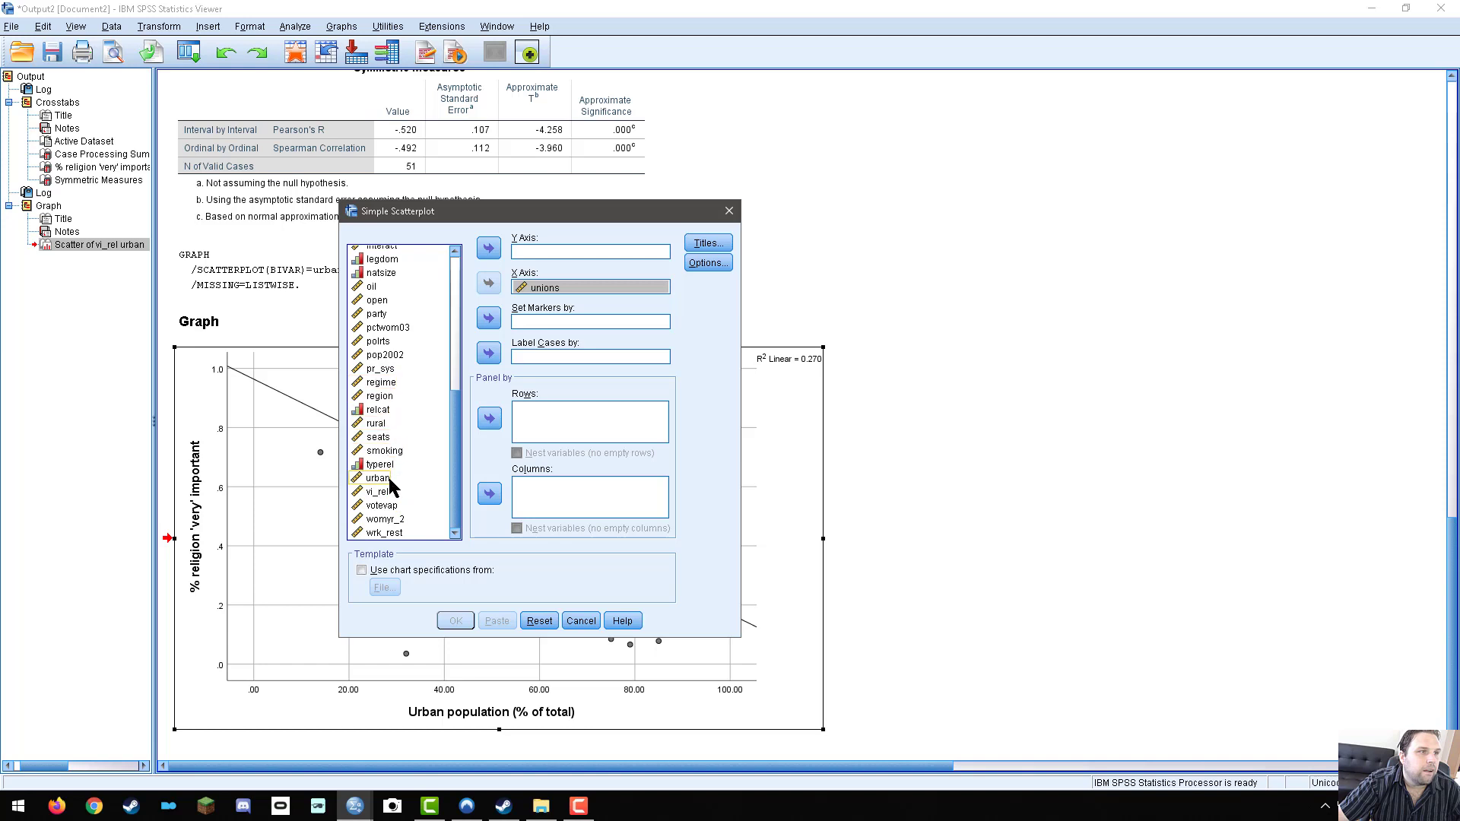
left_click(385, 355)
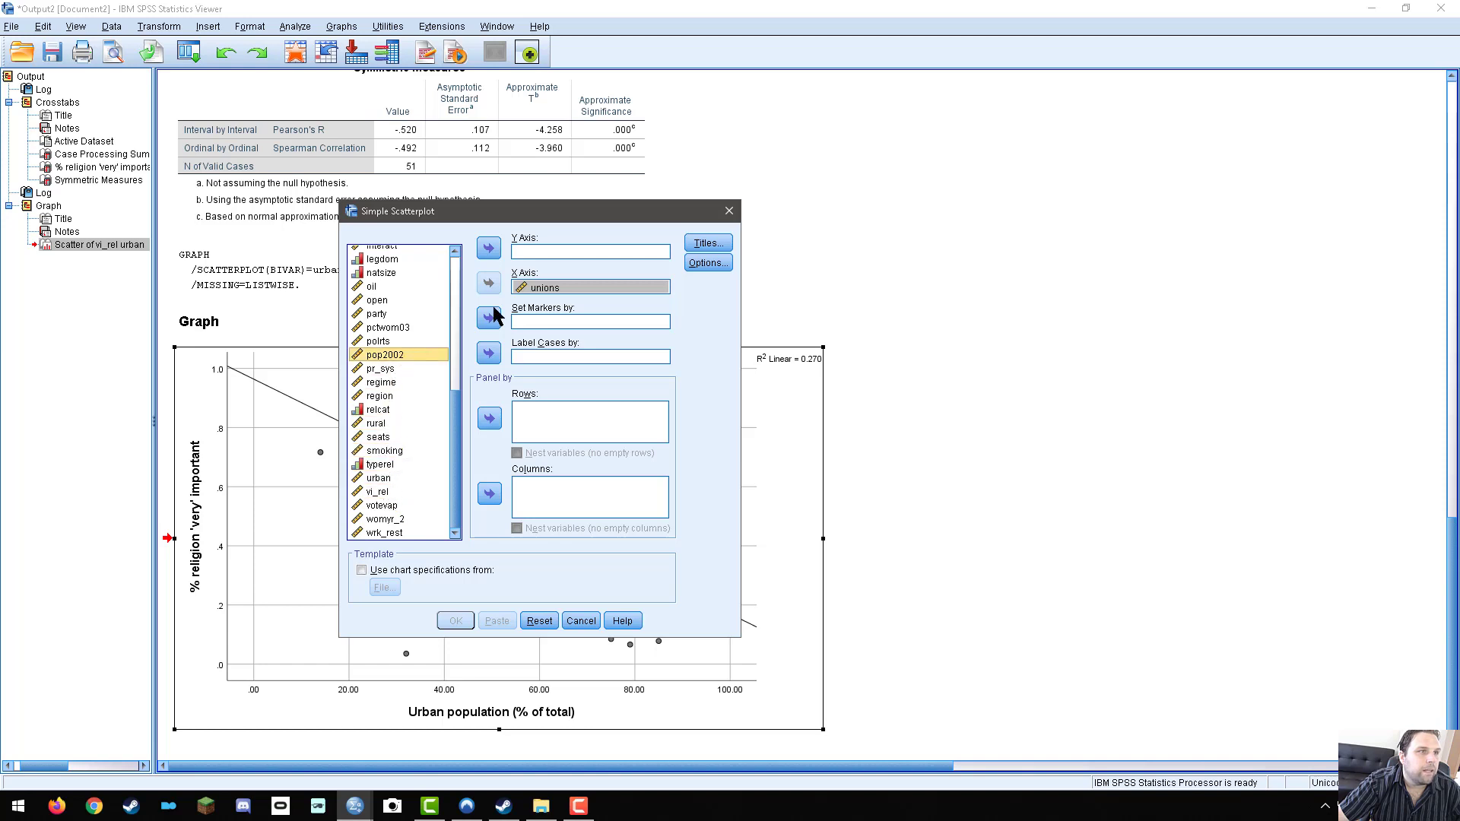
left_click(489, 247)
left_click(460, 620)
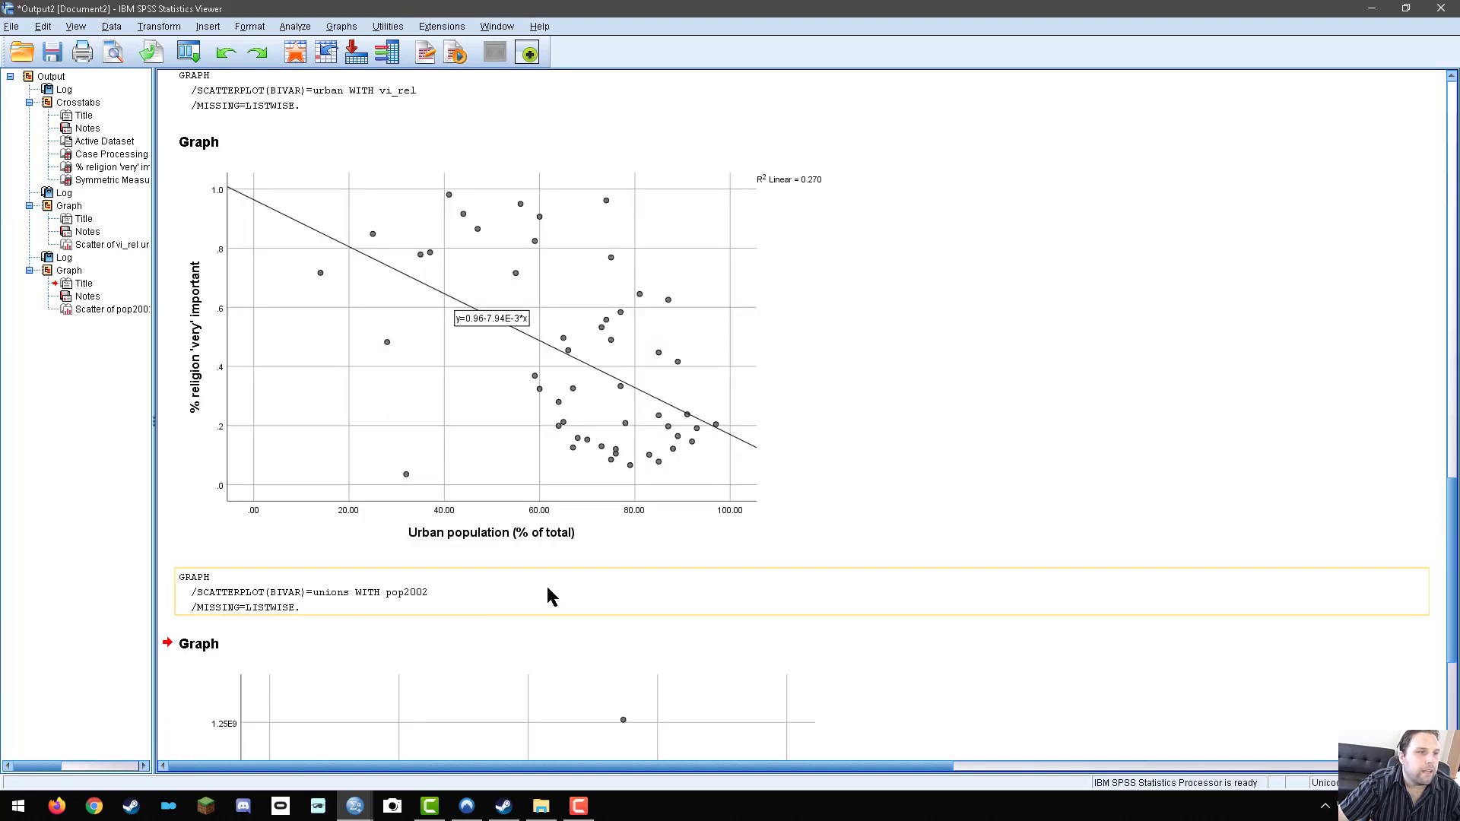
Add a linear fit line to the scatterplot of total population 2002 against union density 1995 and finish editing the chart
double_click(467, 576)
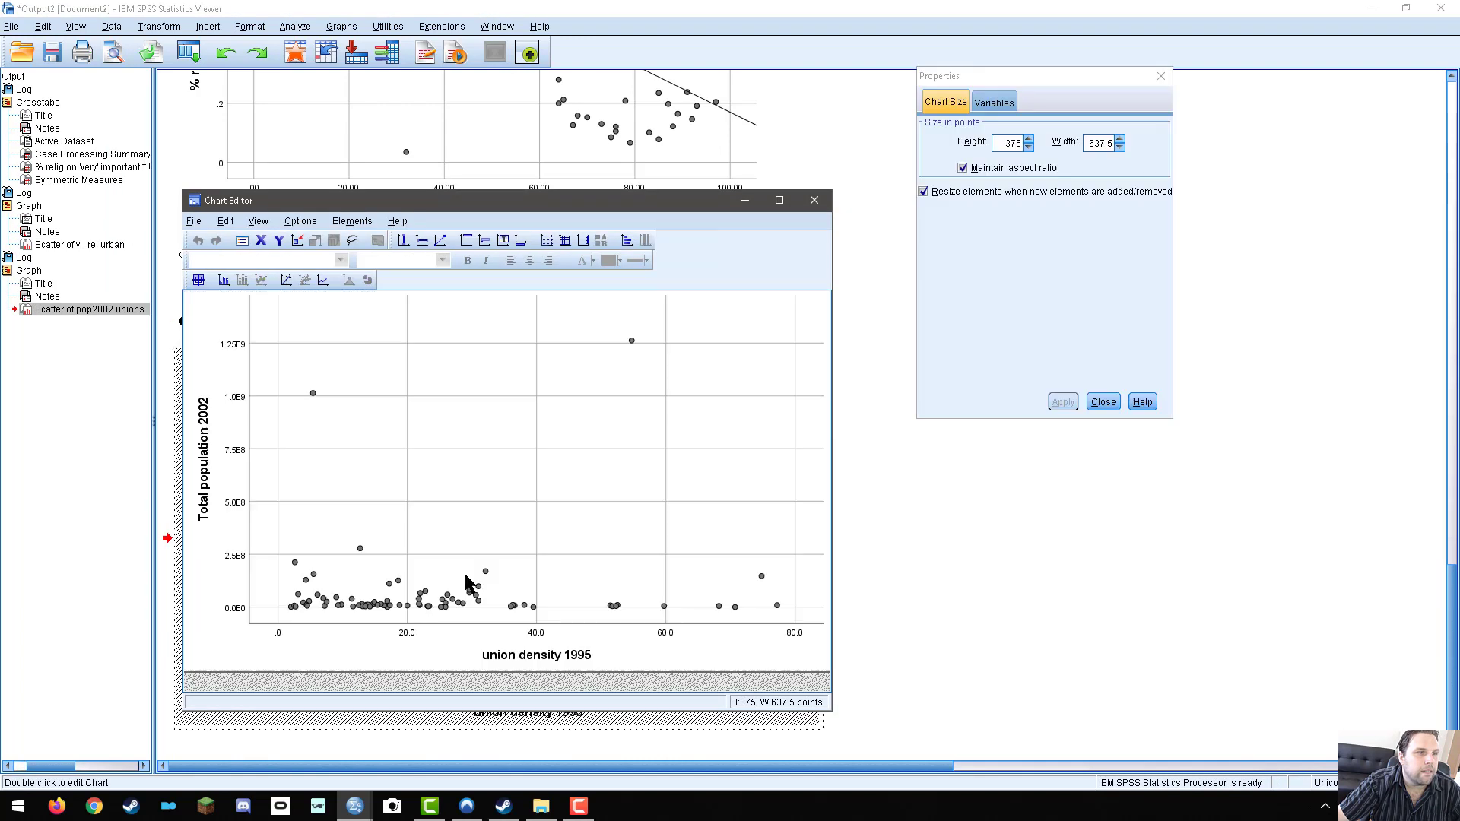
left_click(285, 281)
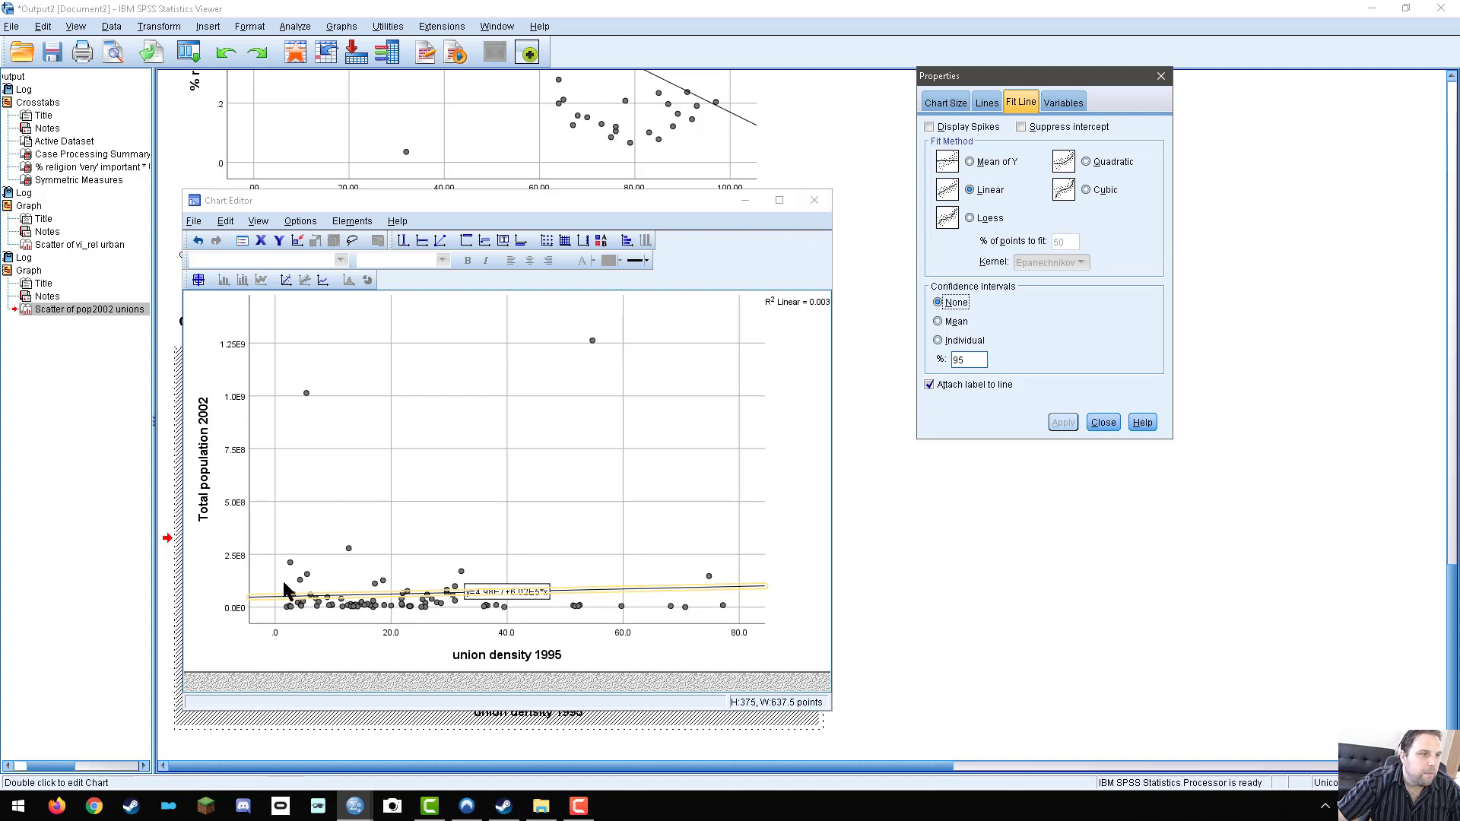
left_click(764, 595)
left_click(721, 513)
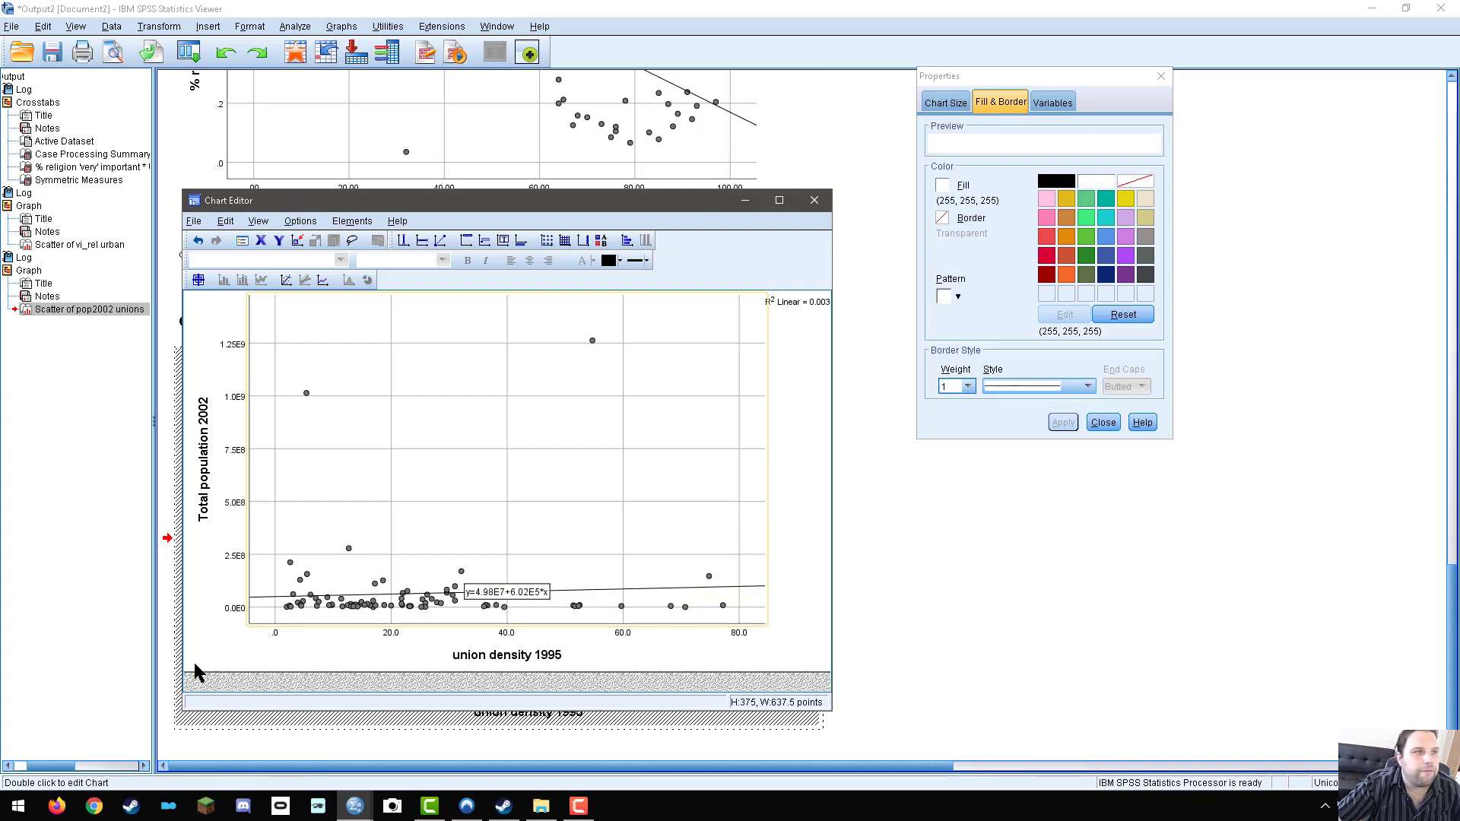
left_click(815, 200)
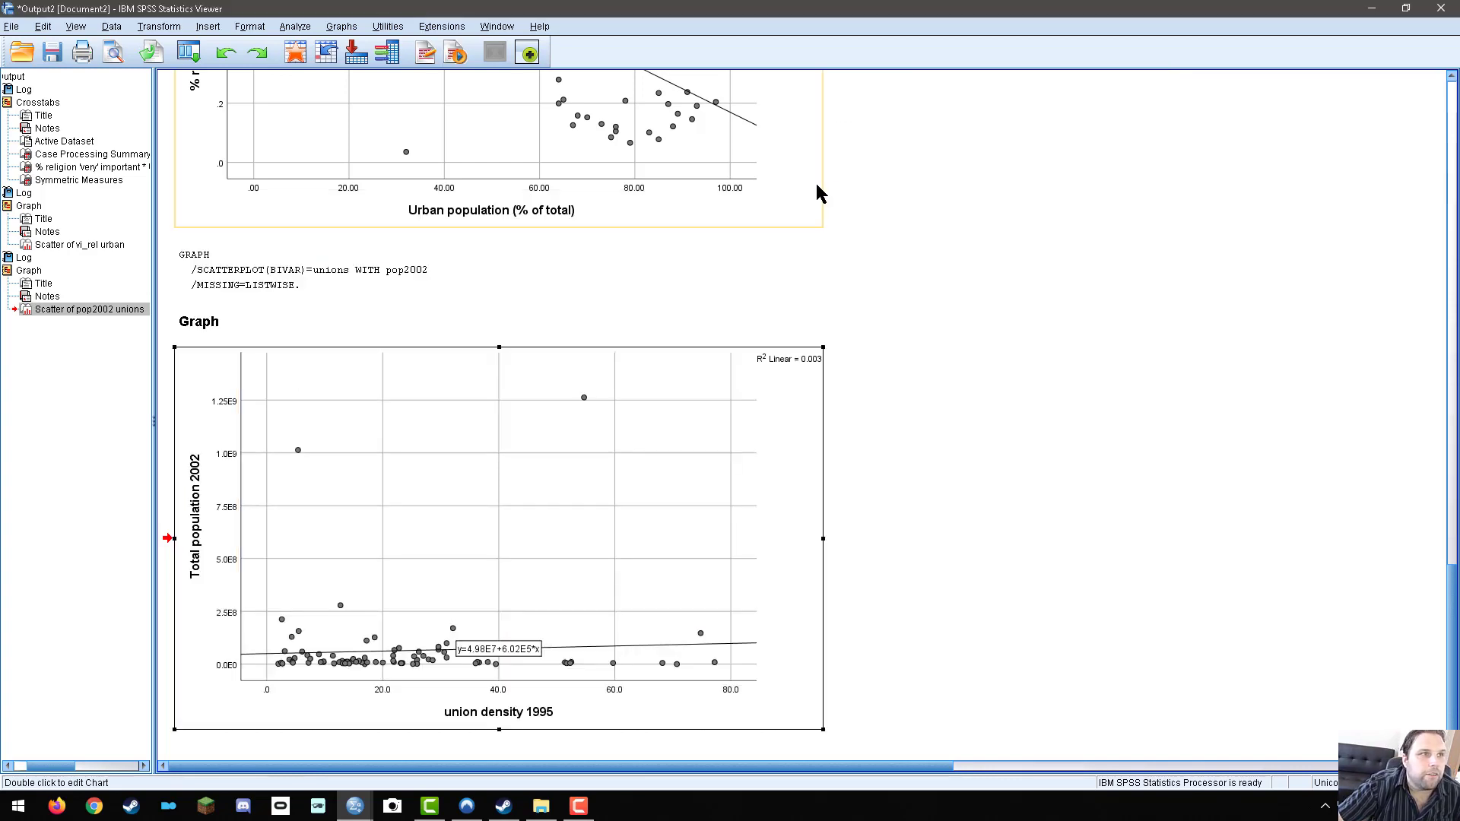
Go back to the Symmetric Measures table with Pearson's R and open the Calculator app maximized
scroll(1019, 430, "up", 3)
scroll(1019, 429, "up", 15)
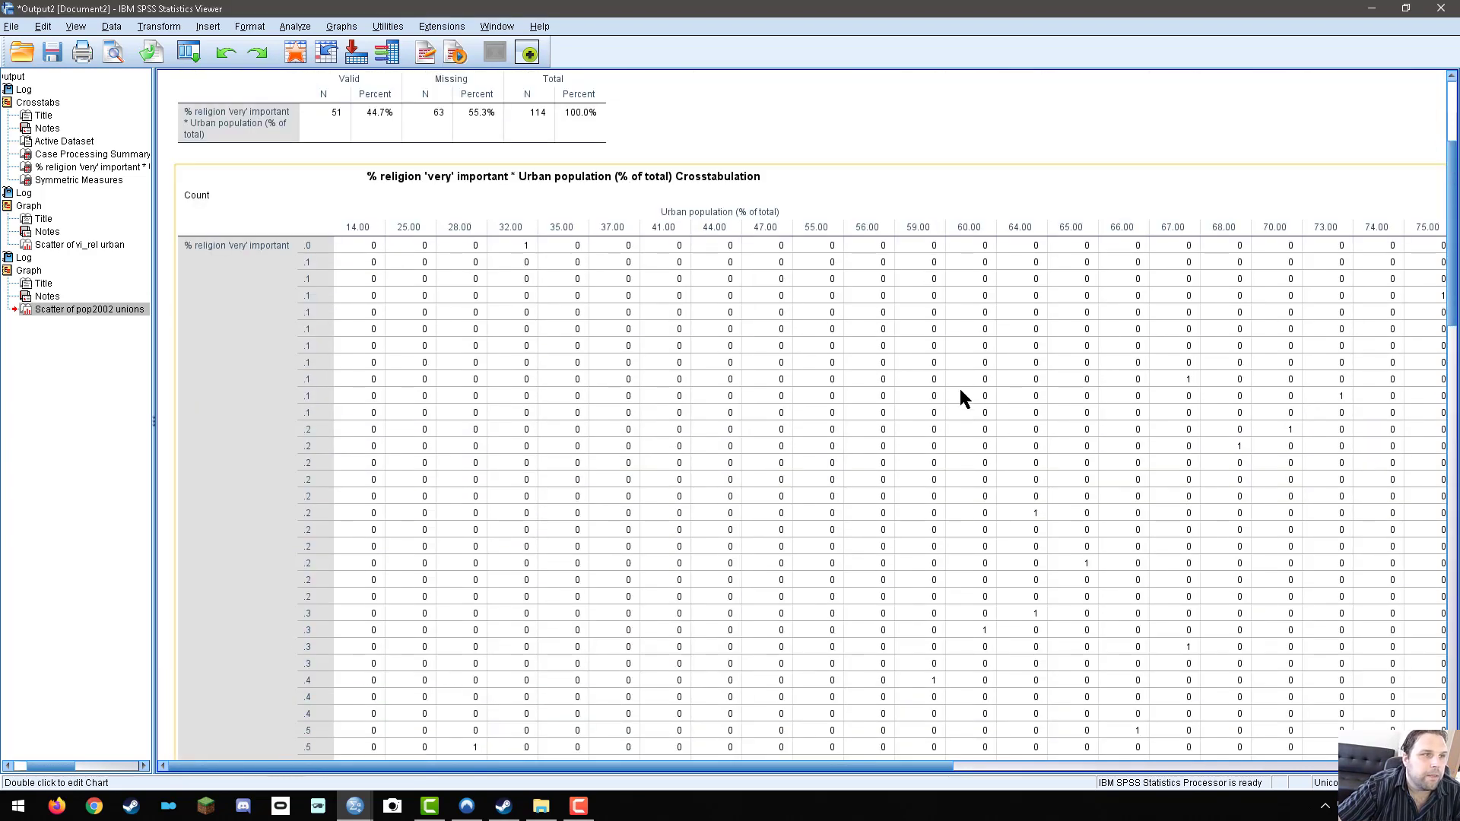
scroll(957, 388, "down", 15)
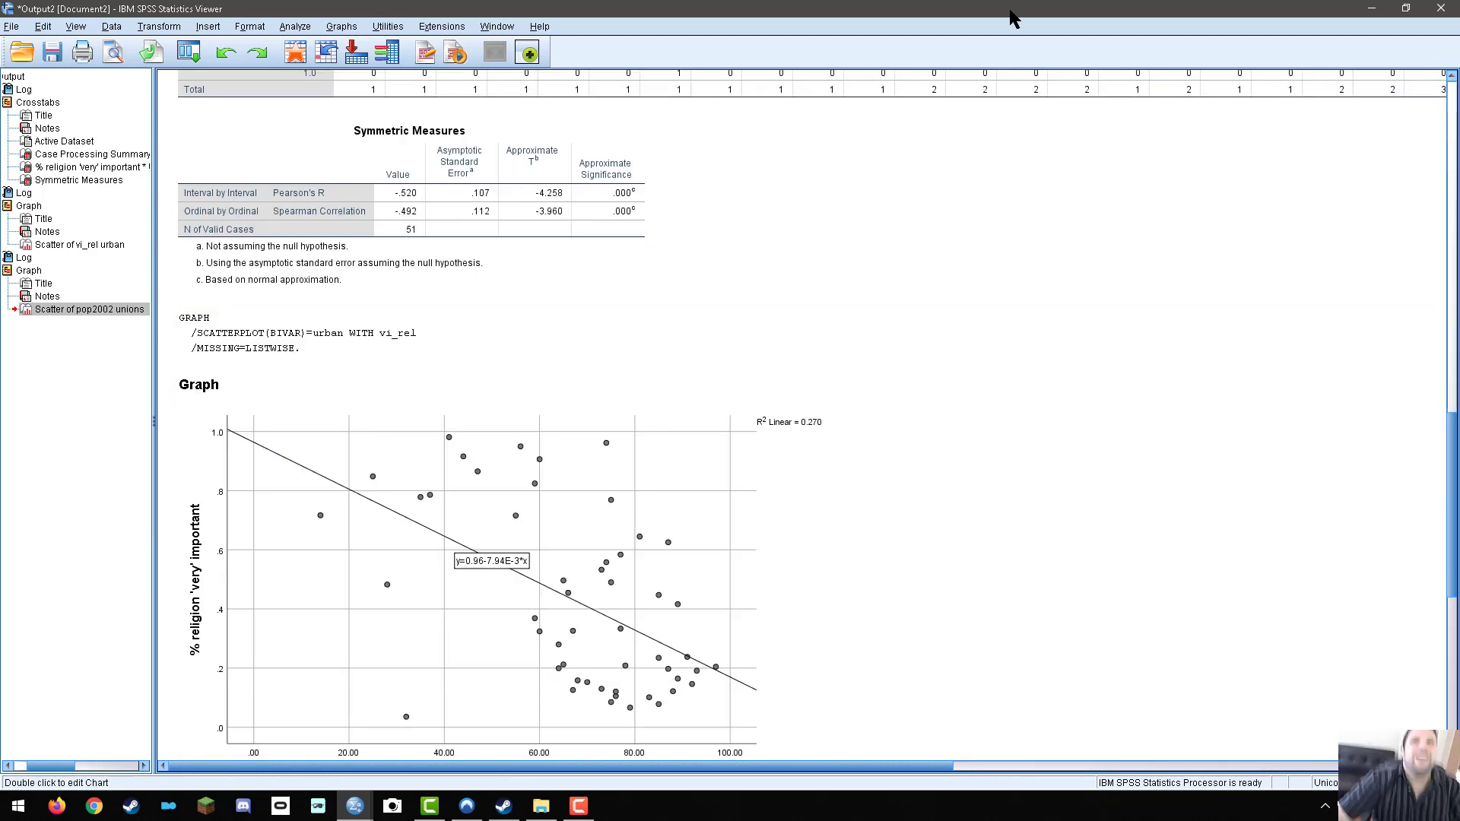
scroll(875, 434, "up", 3)
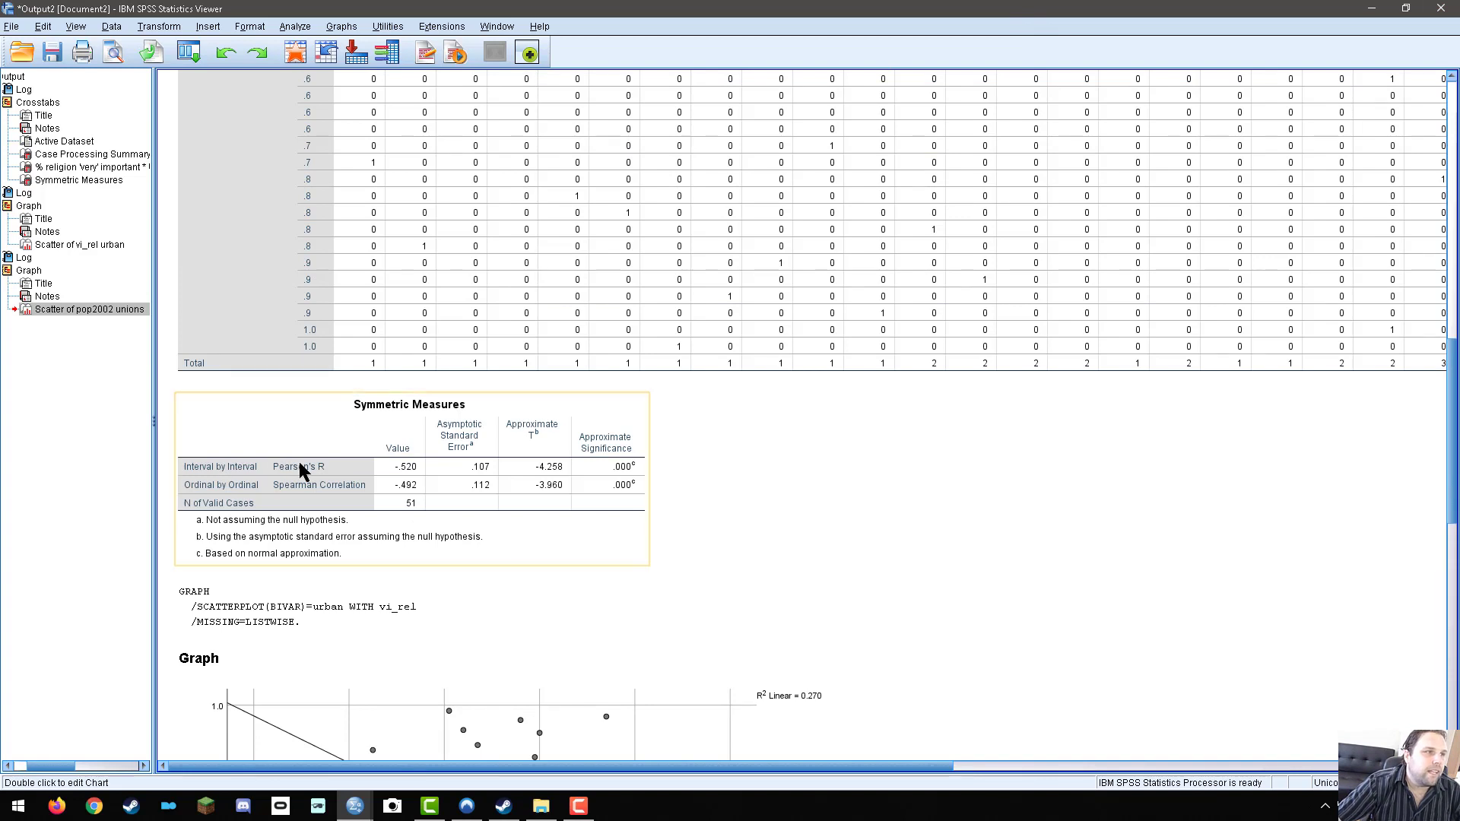
left_click(401, 435)
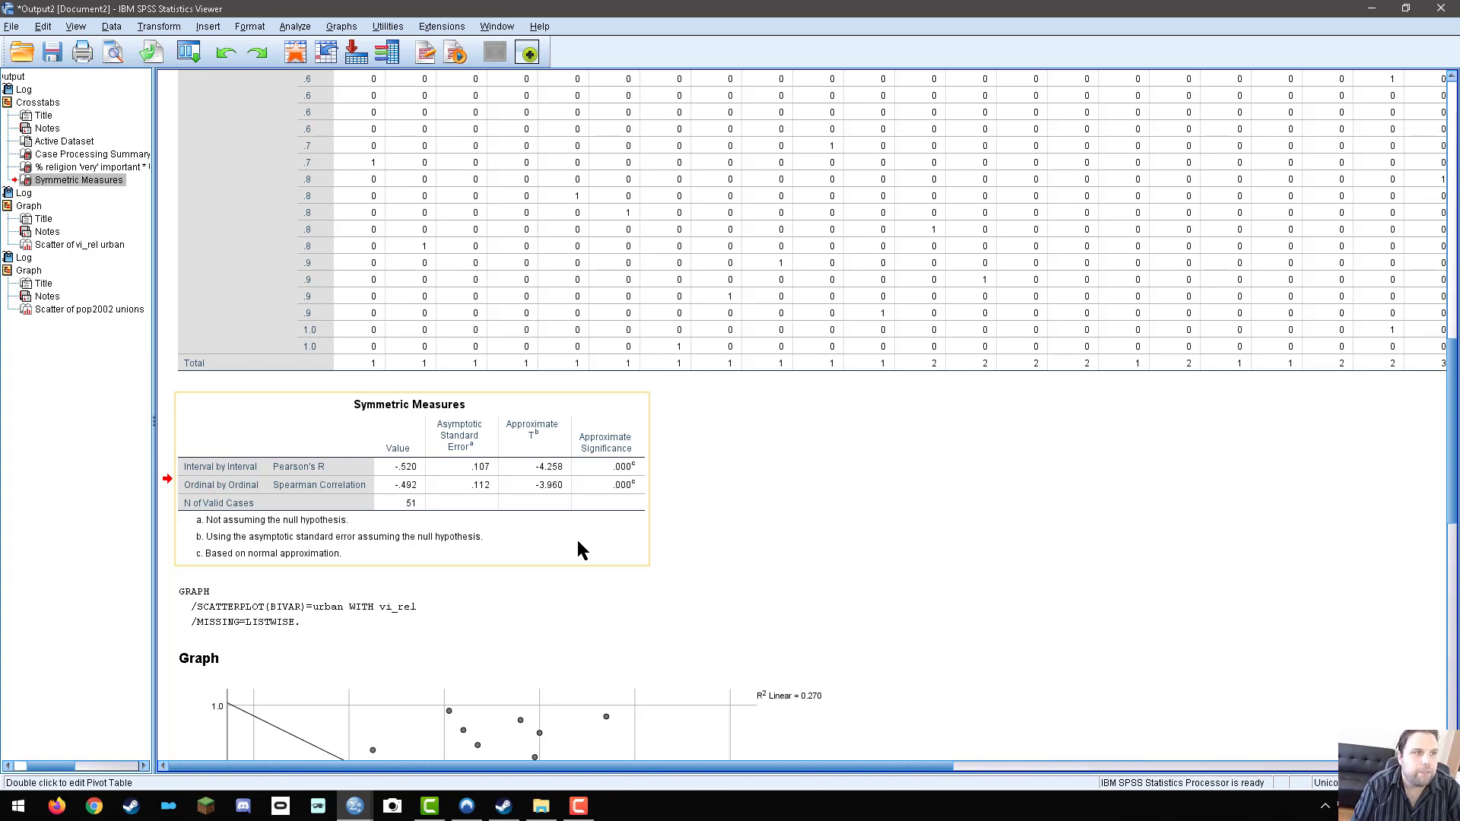
key("super")
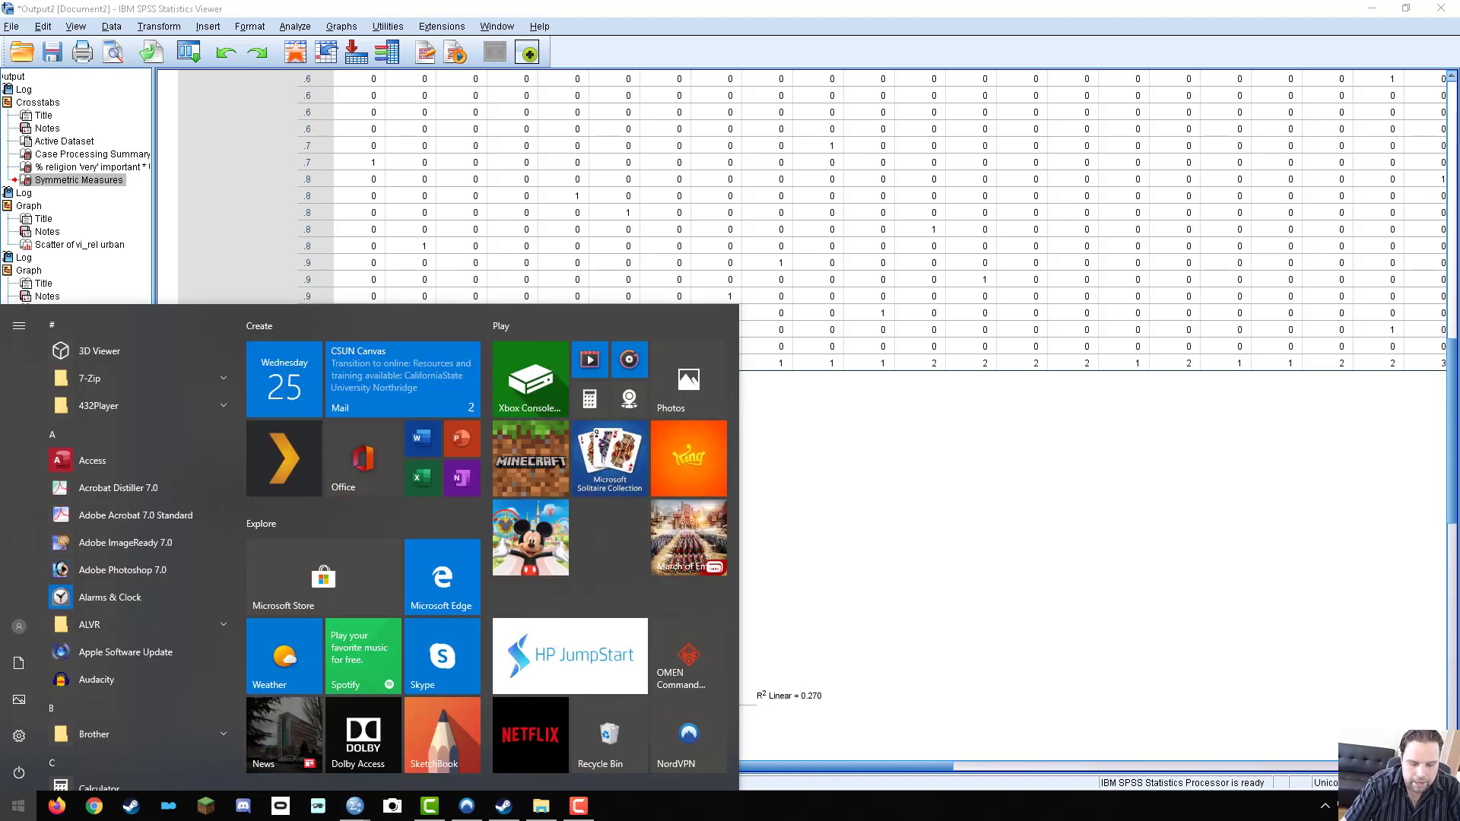
type("calc")
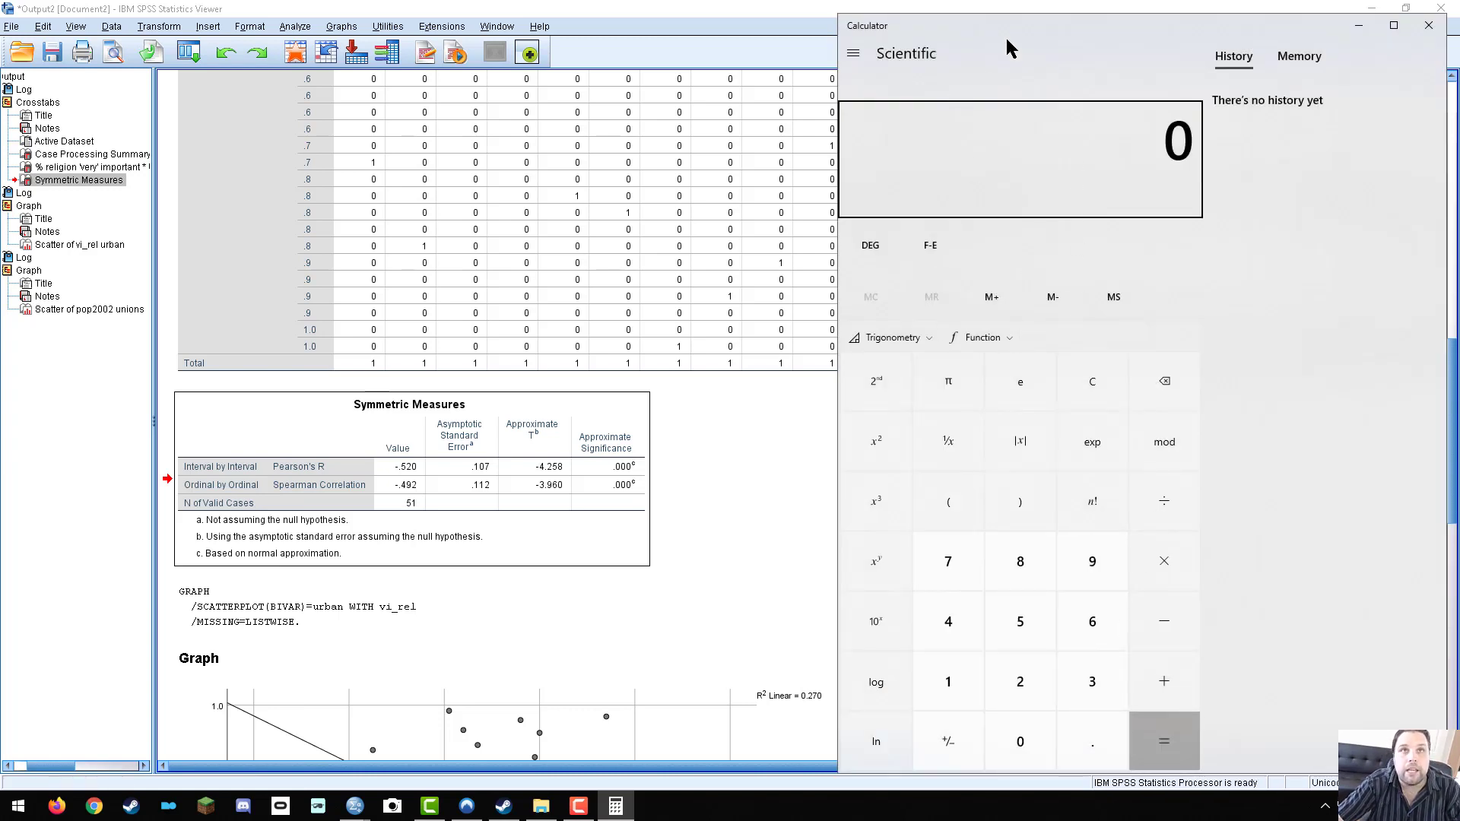
double_click(1028, 30)
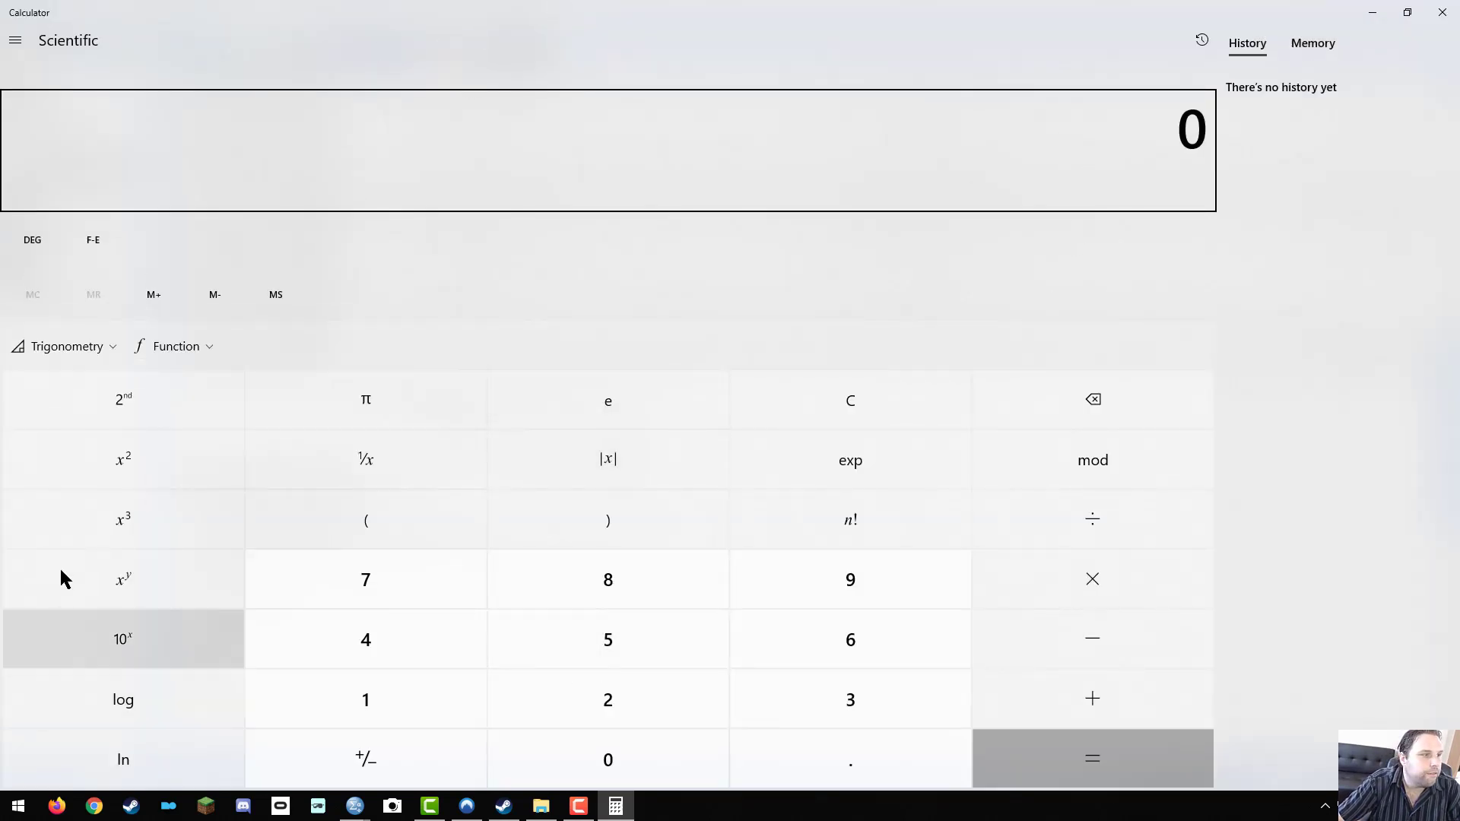
Square Pearson's R in Calculator by multiplying -0.52 by -0.52
left_click(808, 730)
left_click(646, 655)
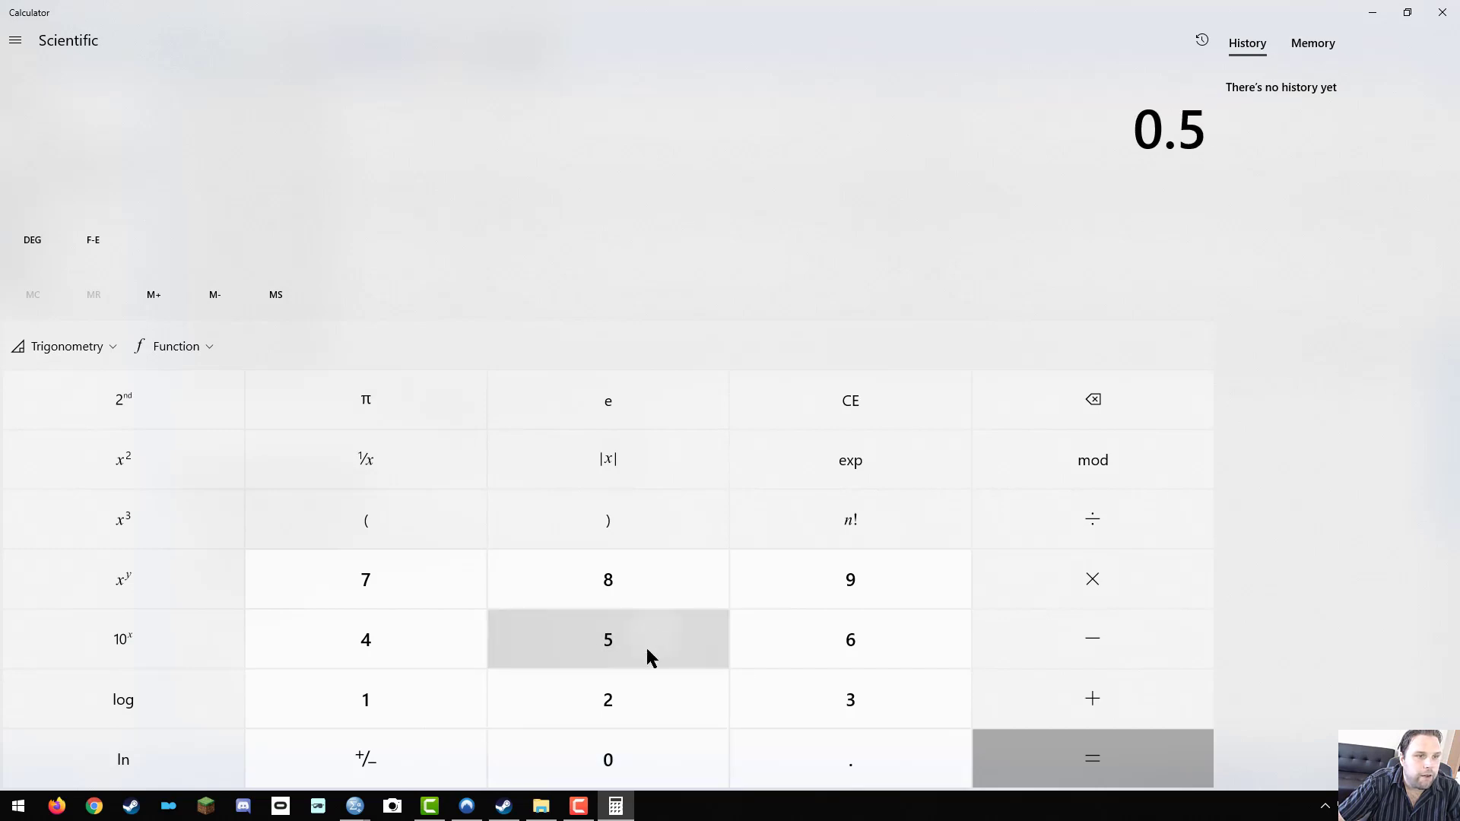
left_click(626, 700)
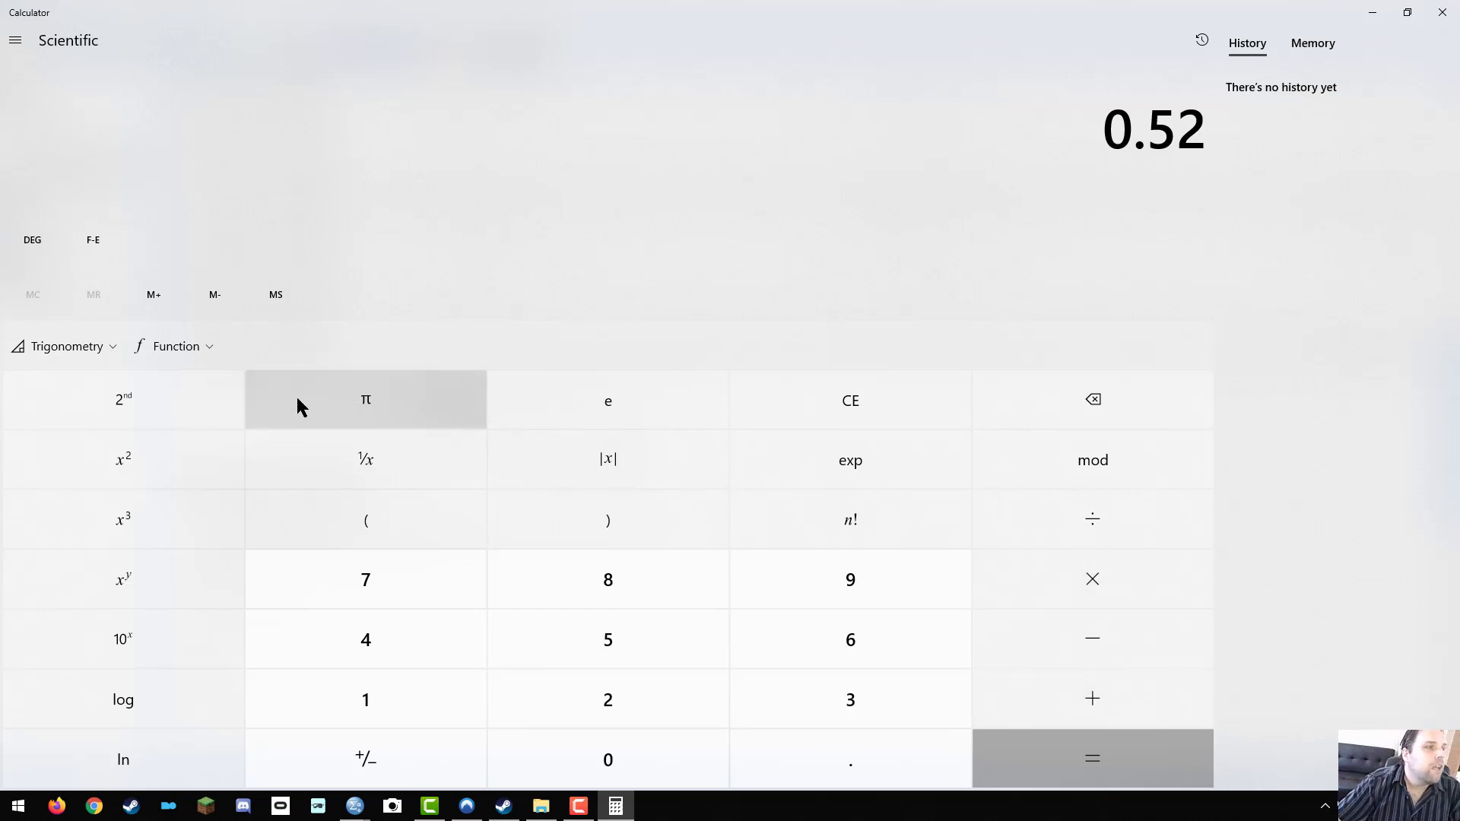
left_click(406, 750)
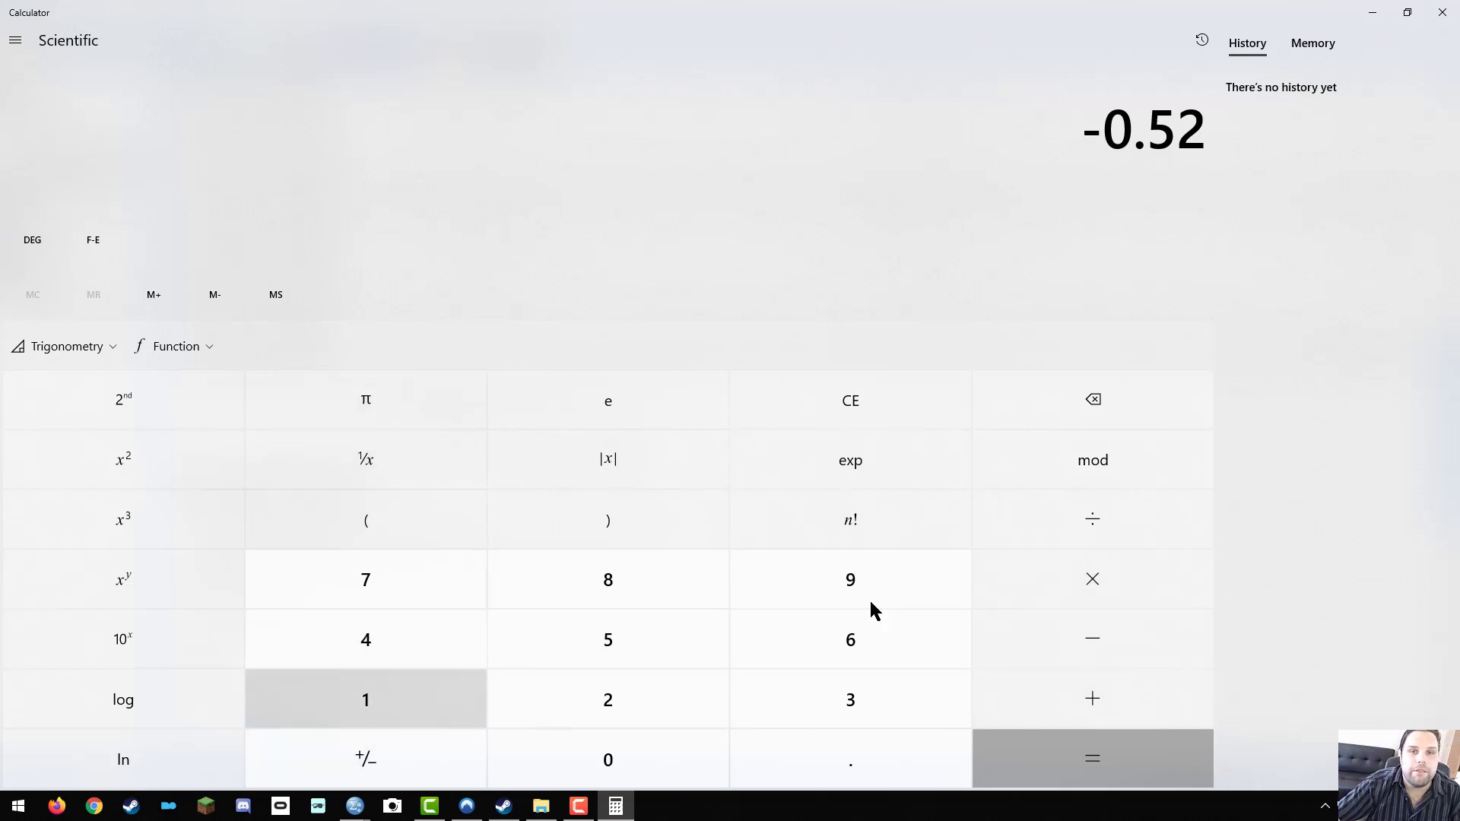
left_click(1036, 576)
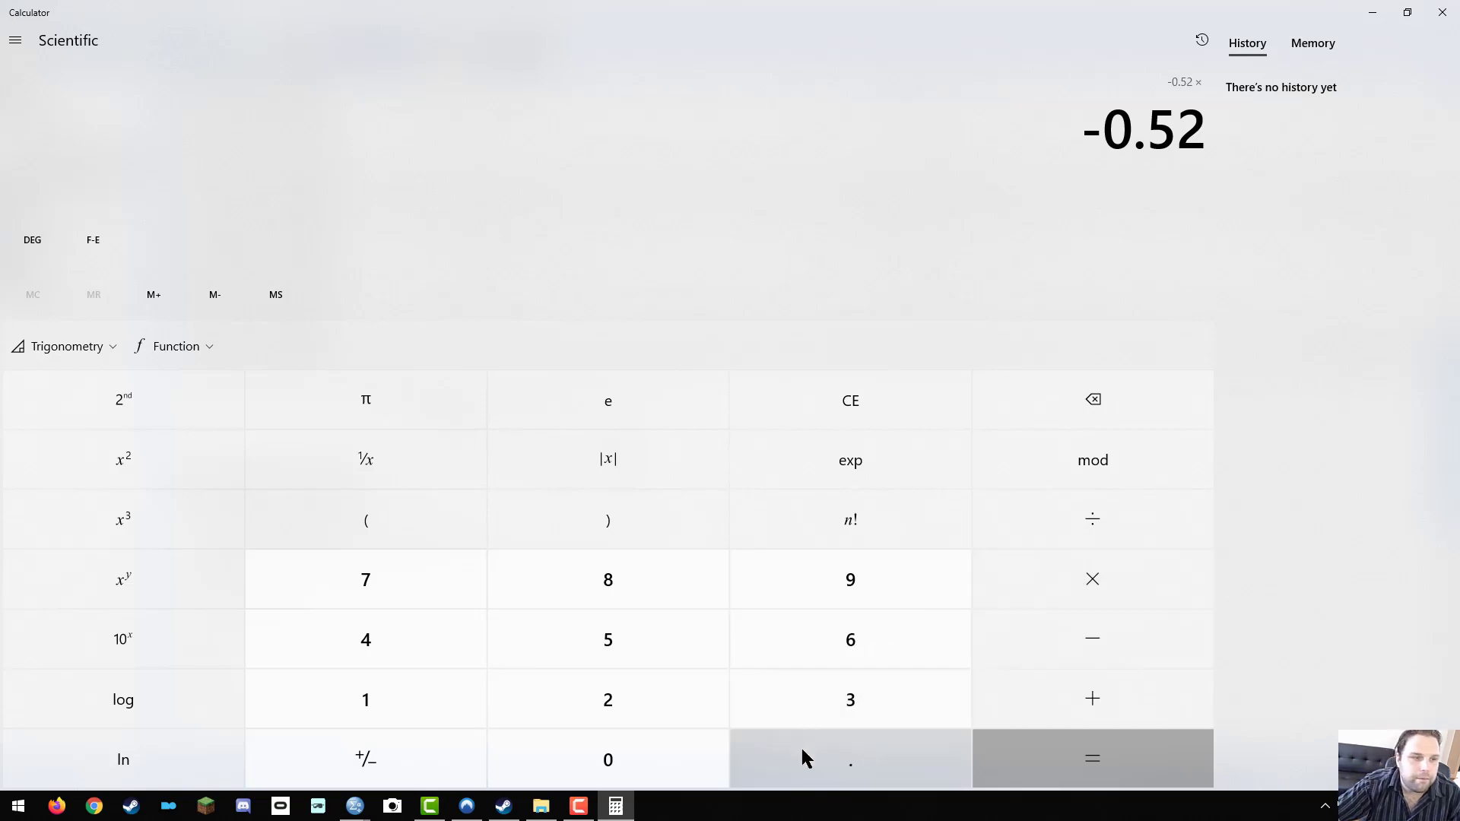
left_click(764, 770)
left_click(609, 640)
left_click(609, 706)
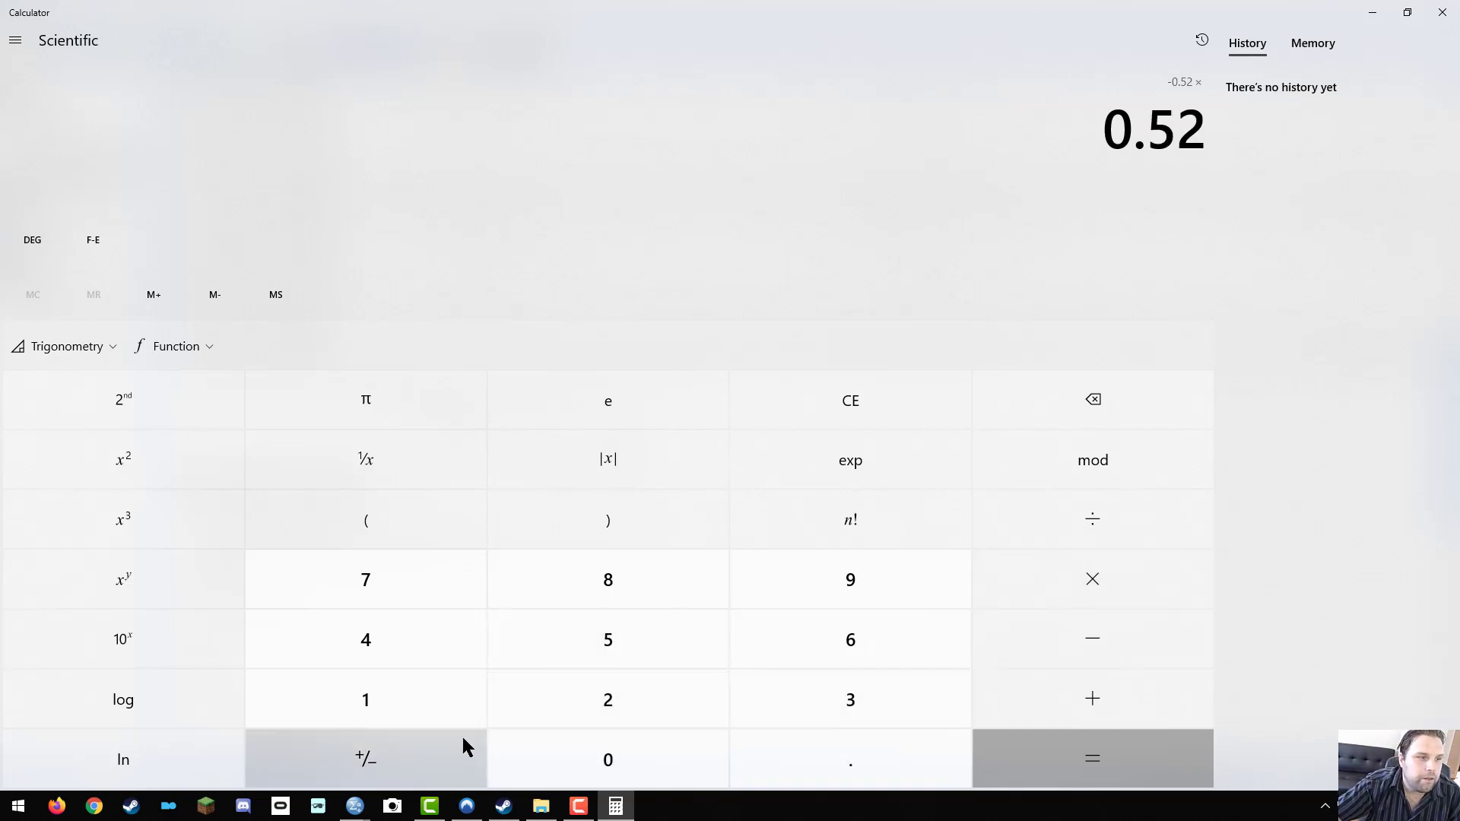
left_click(463, 746)
left_click(1105, 764)
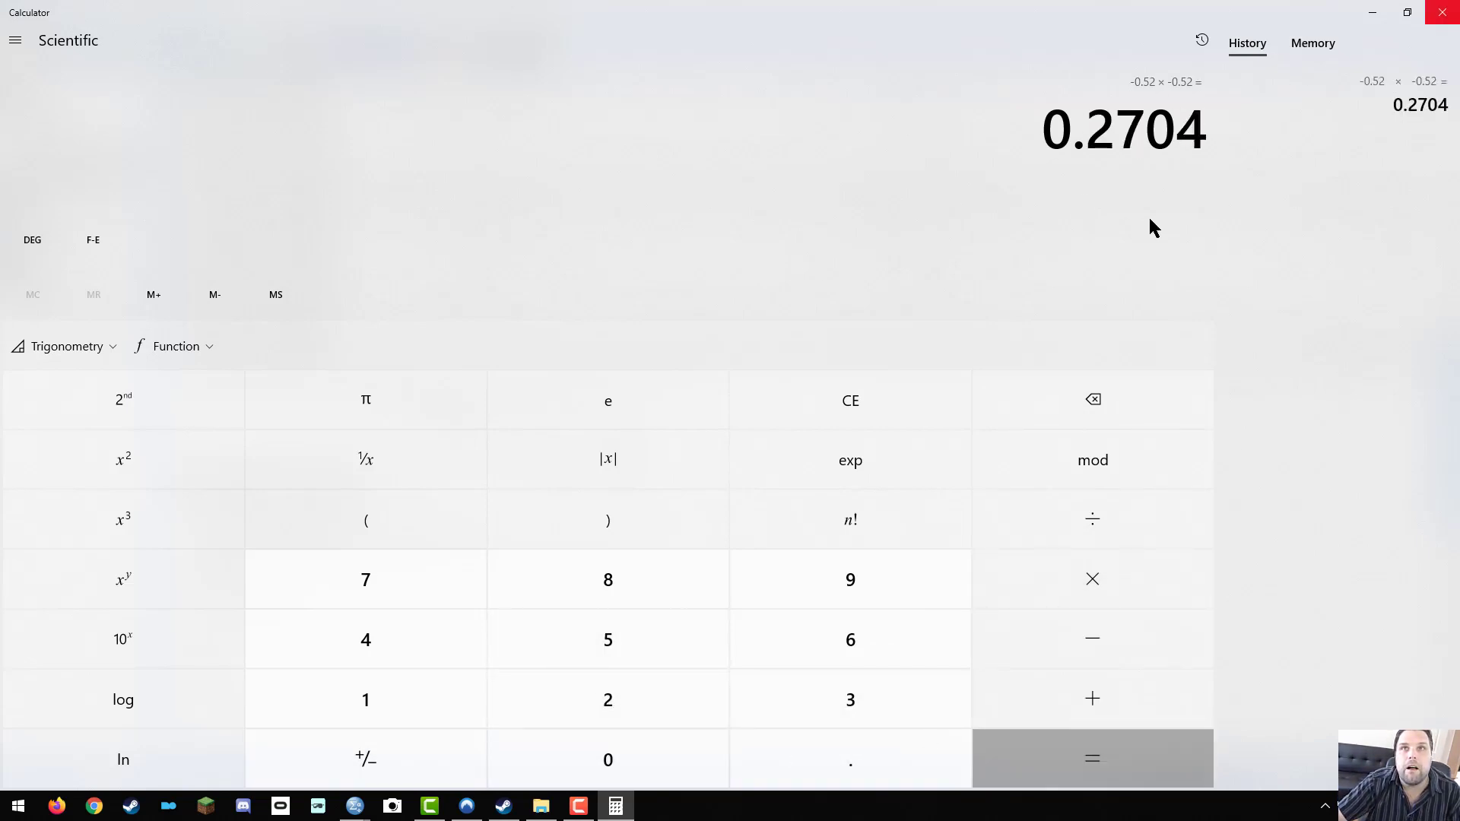
Compare the squared Pearson's R with the R² of the scatterplots in the SPSS output, closing Calculator on the way
left_click_drag(1089, 125, 1210, 126)
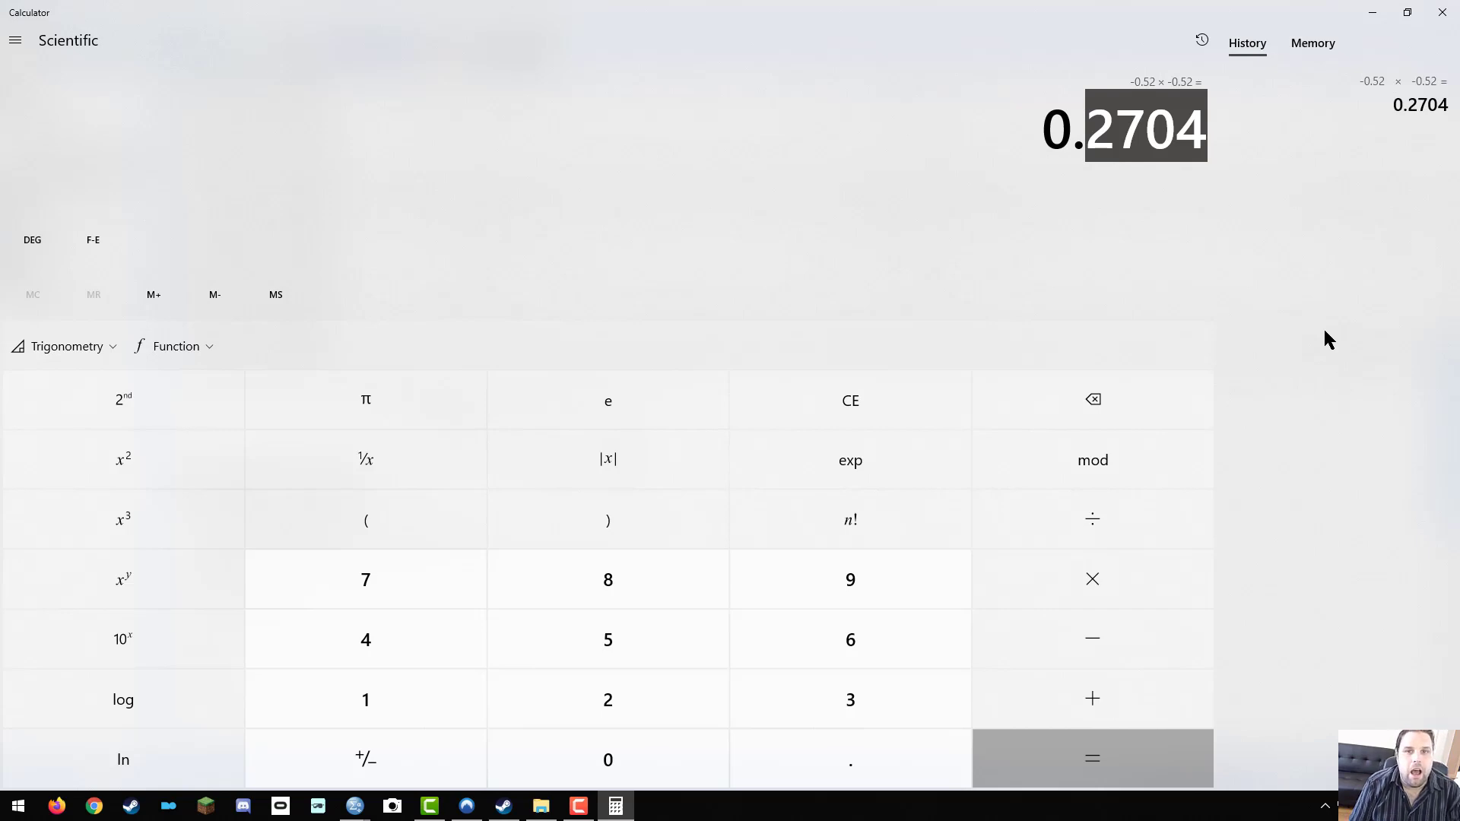
left_click(1408, 11)
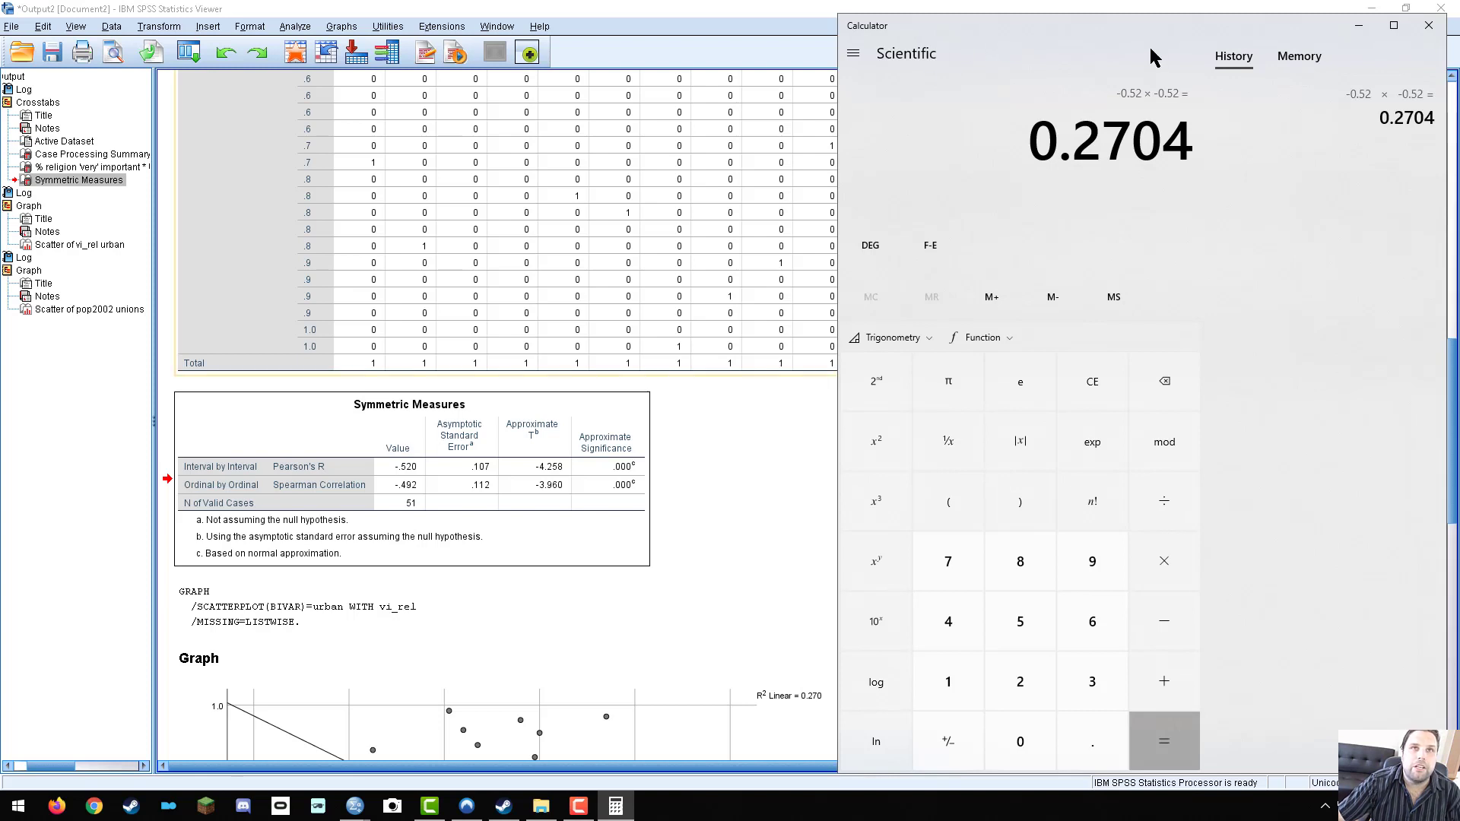
left_click_drag(940, 38, 629, 62)
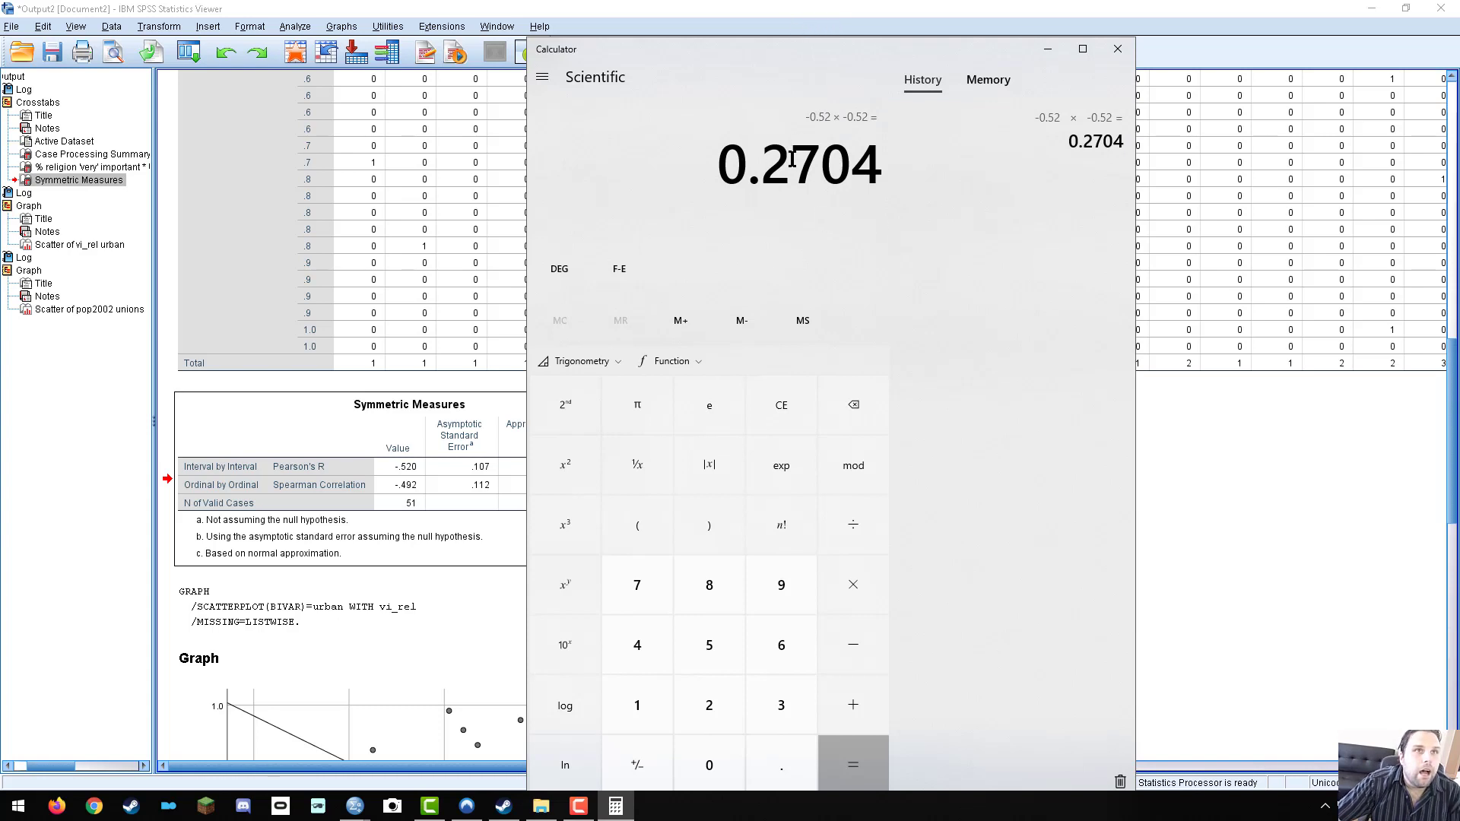
left_click_drag(762, 166, 875, 175)
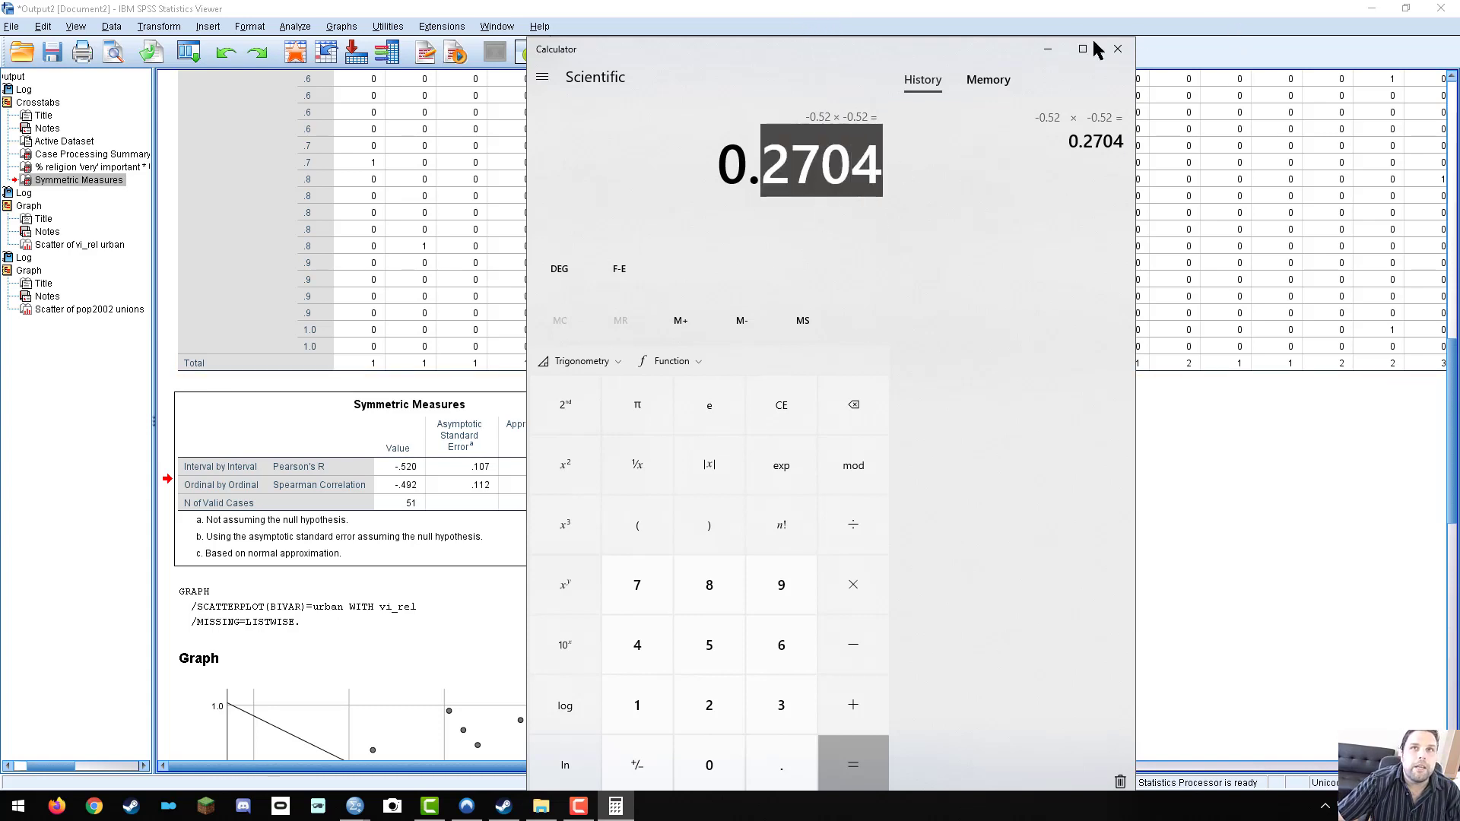
left_click(1118, 51)
scroll(821, 512, "down", 10)
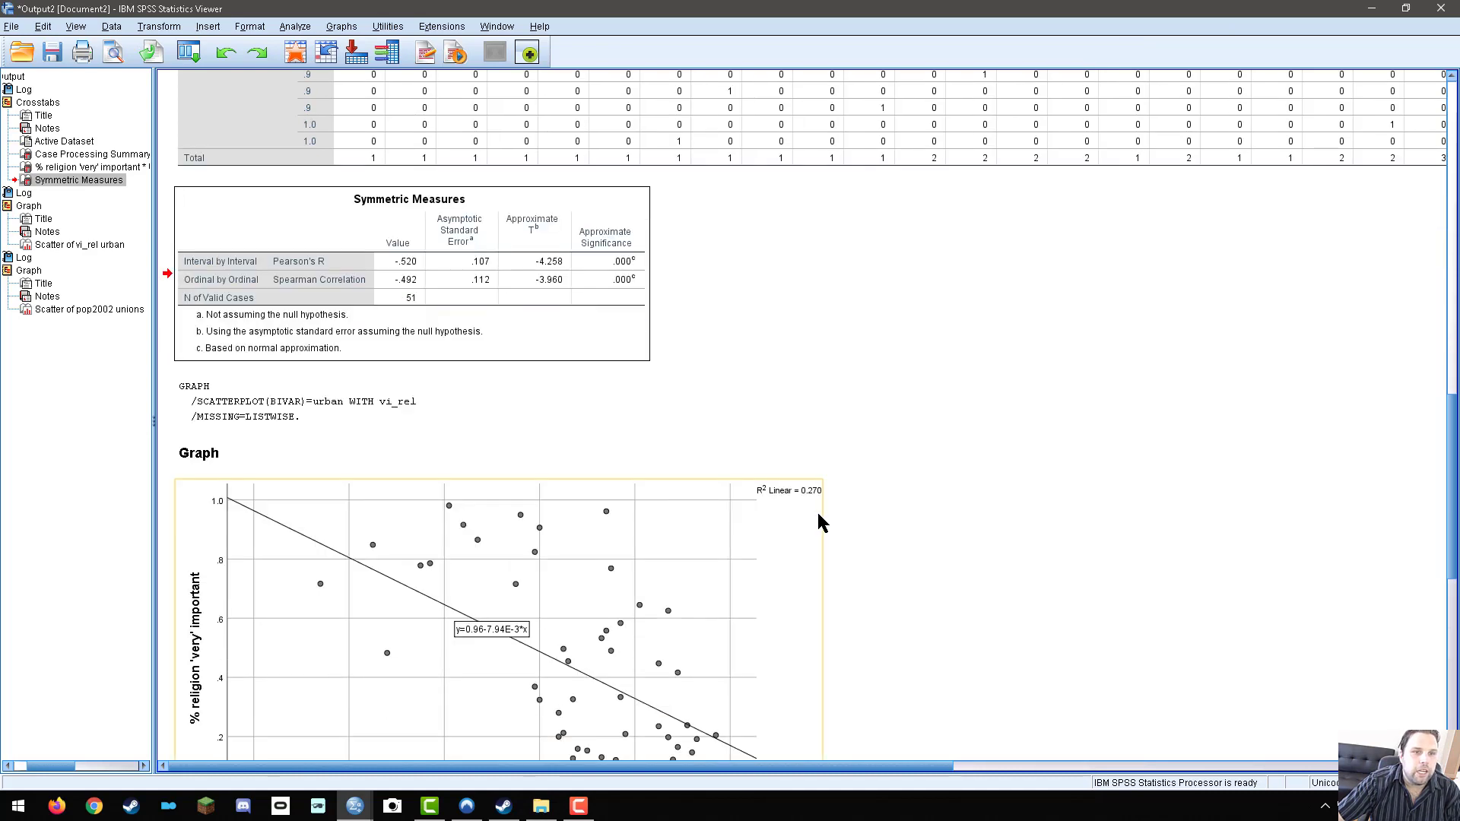
scroll(906, 590, "up", 8)
scroll(786, 600, "down", 9)
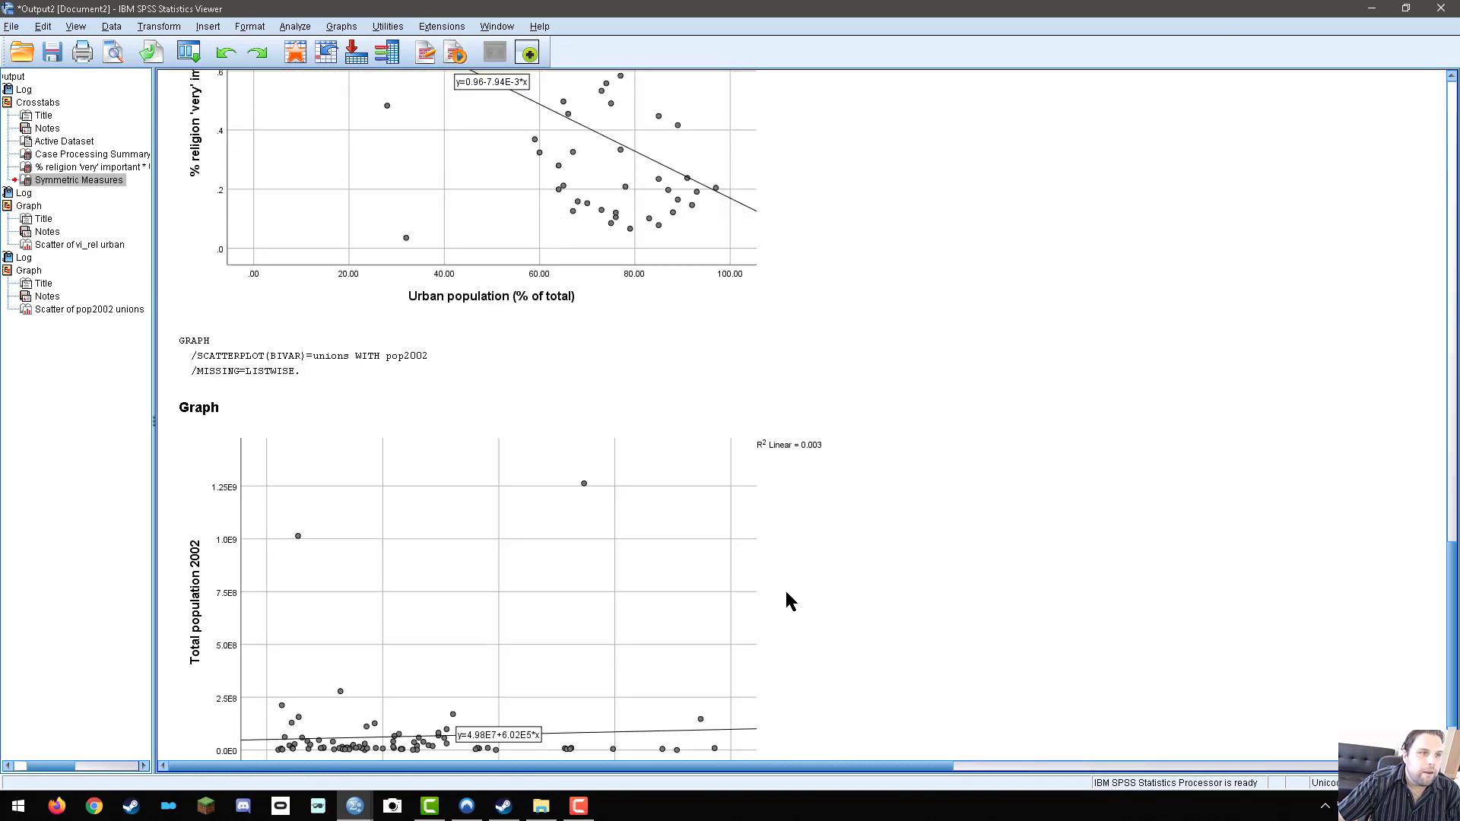
scroll(445, 623, "up", 8)
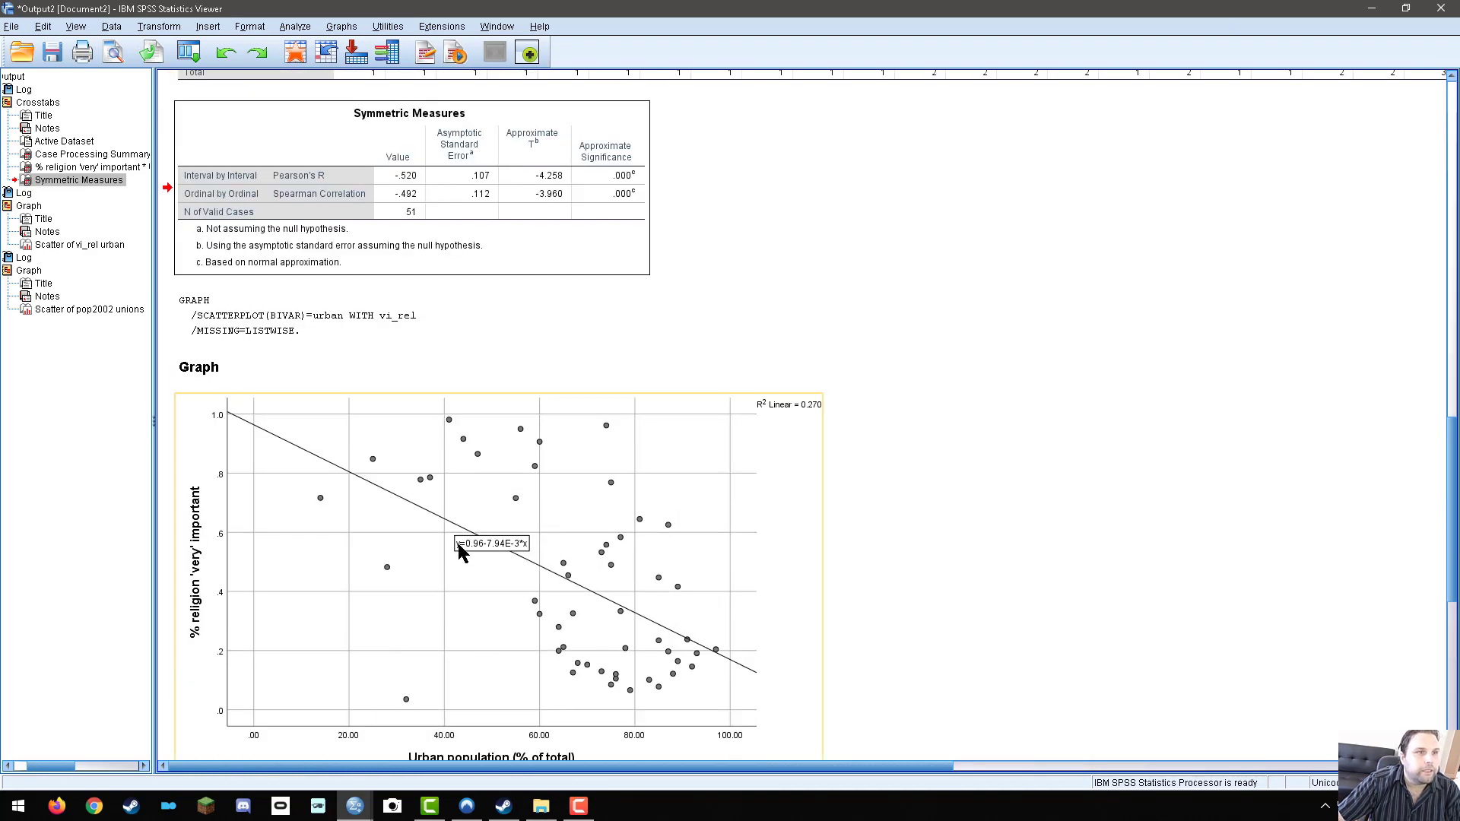
scroll(969, 411, "up", 15)
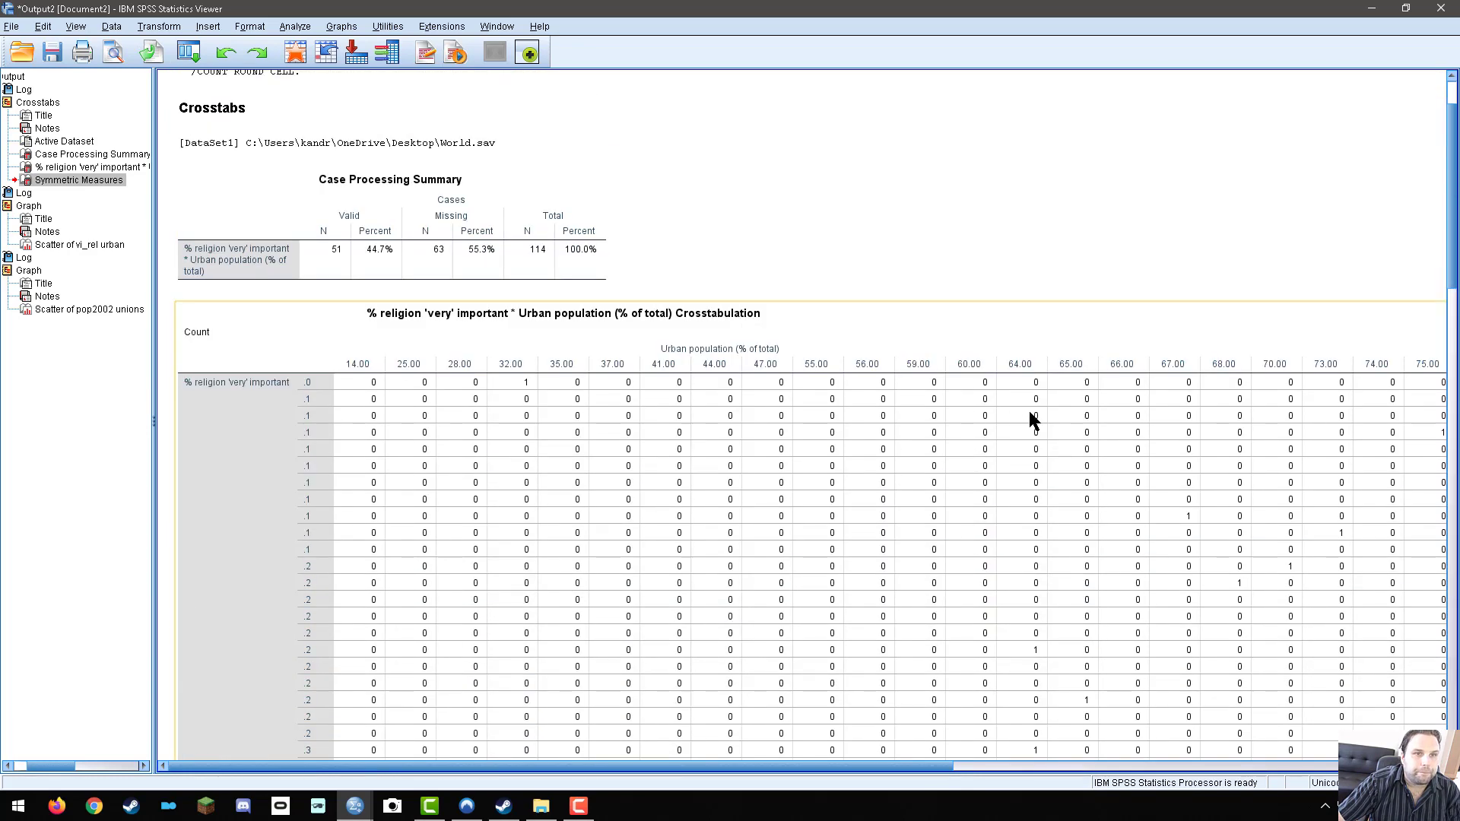
Close the output viewer and check the value labels of polrts in World.sav without changing them
left_click(1442, 8)
left_click(728, 423)
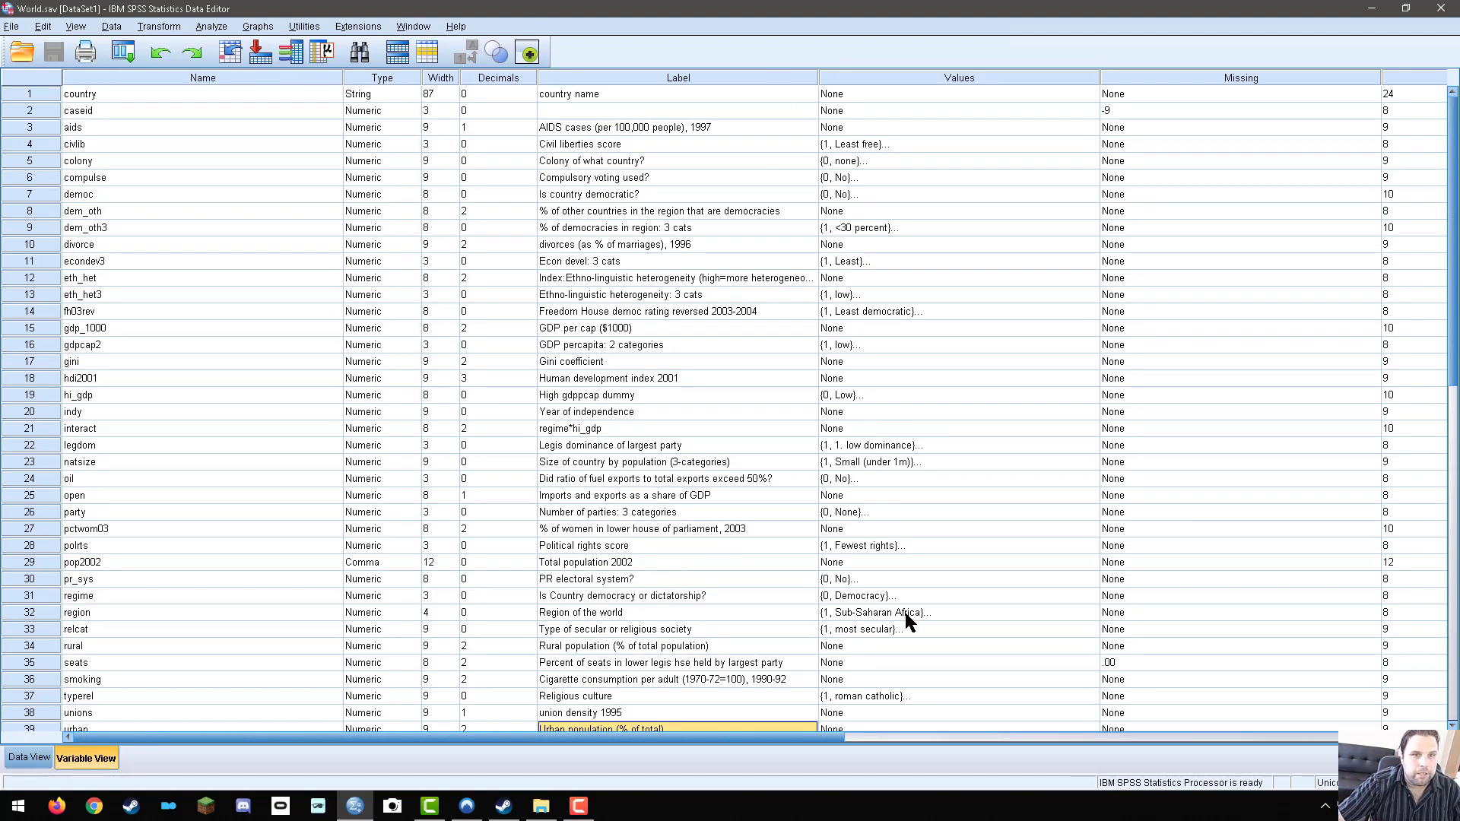
left_click(877, 545)
left_click(1090, 546)
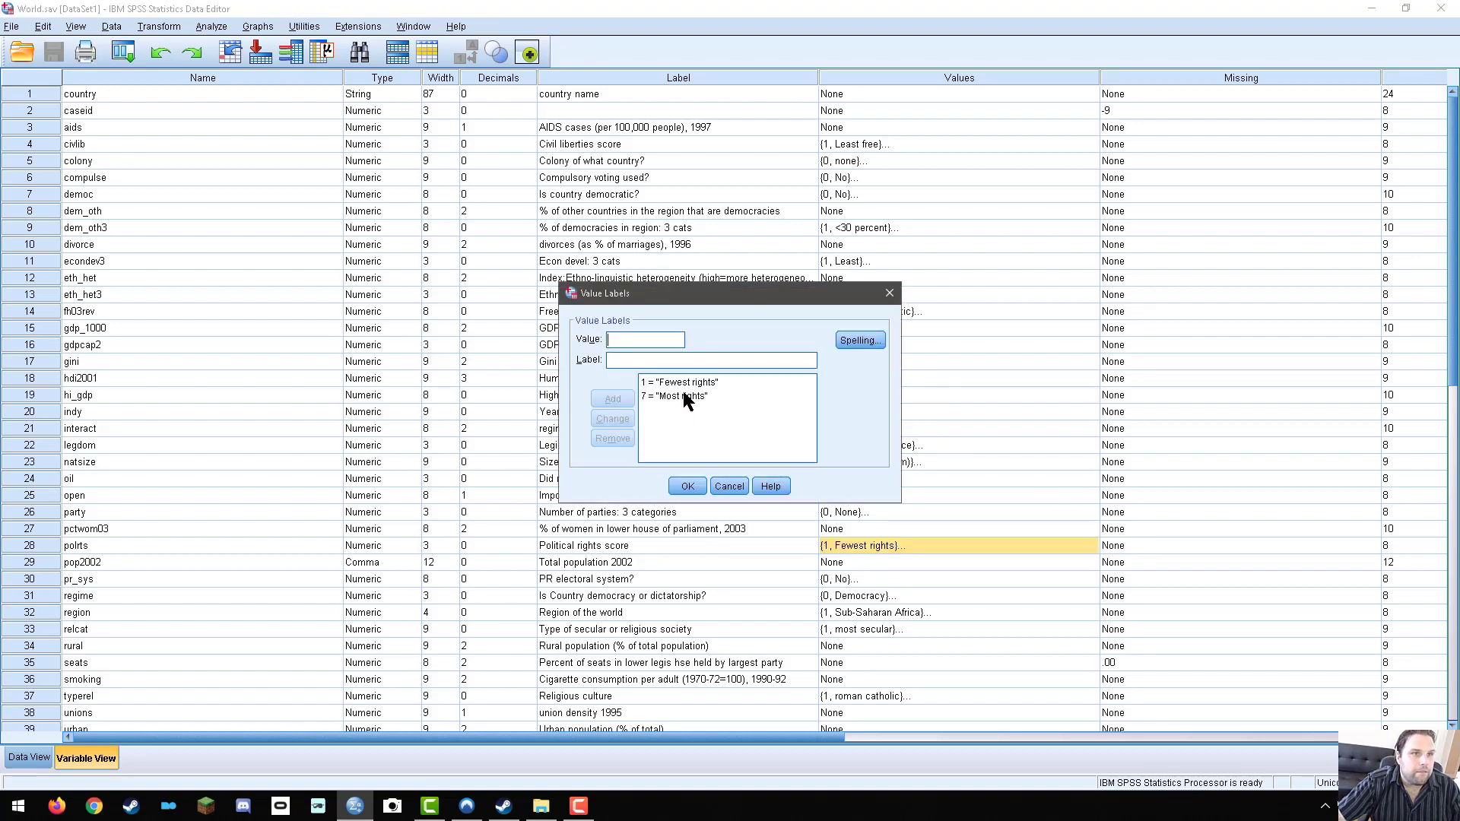
left_click(724, 488)
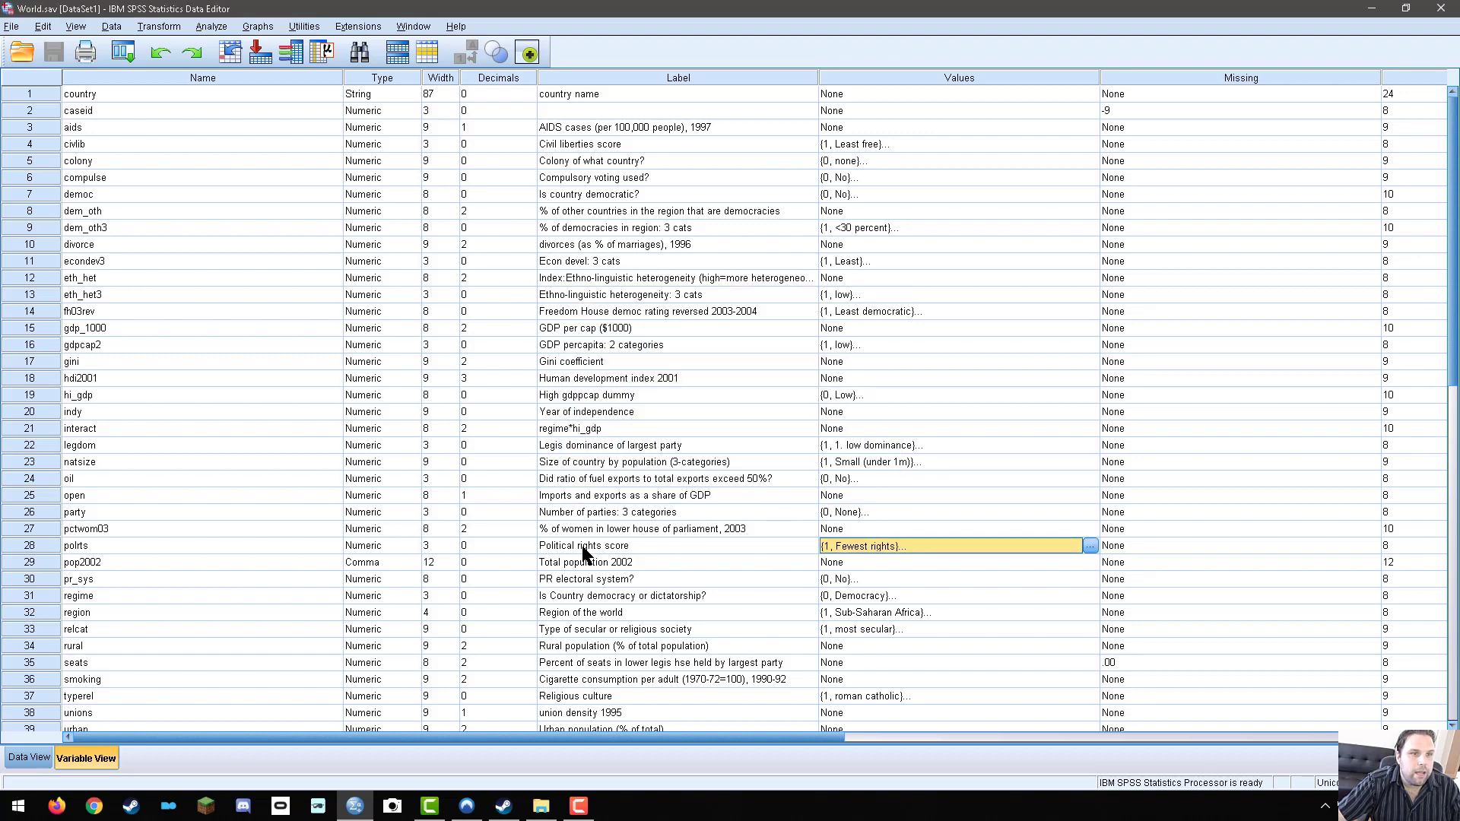
Check the value labels of fh03rev, the Freedom House democracy rating, without changing them
left_click(45, 546)
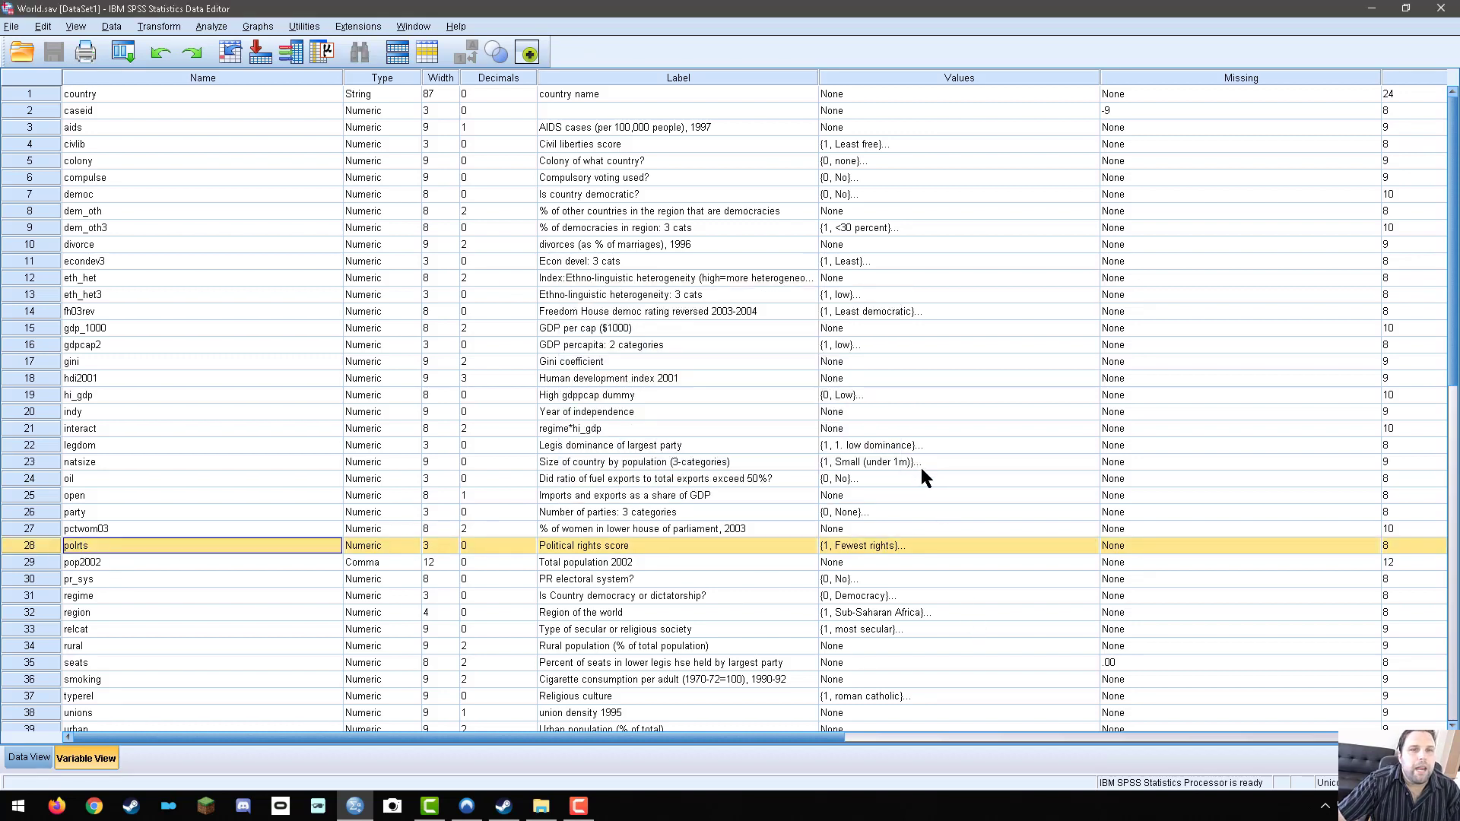
left_click(876, 312)
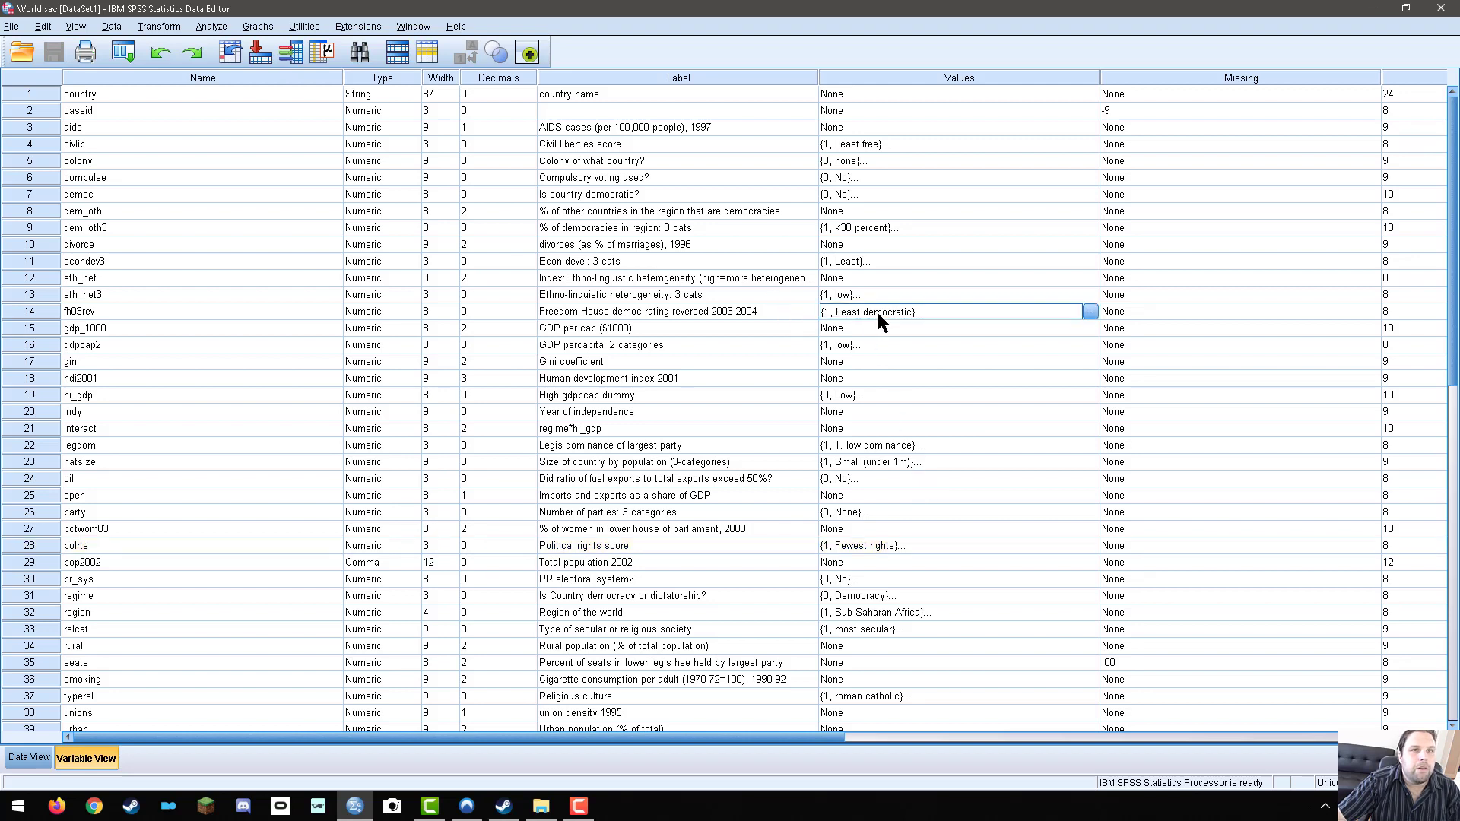
left_click(1090, 313)
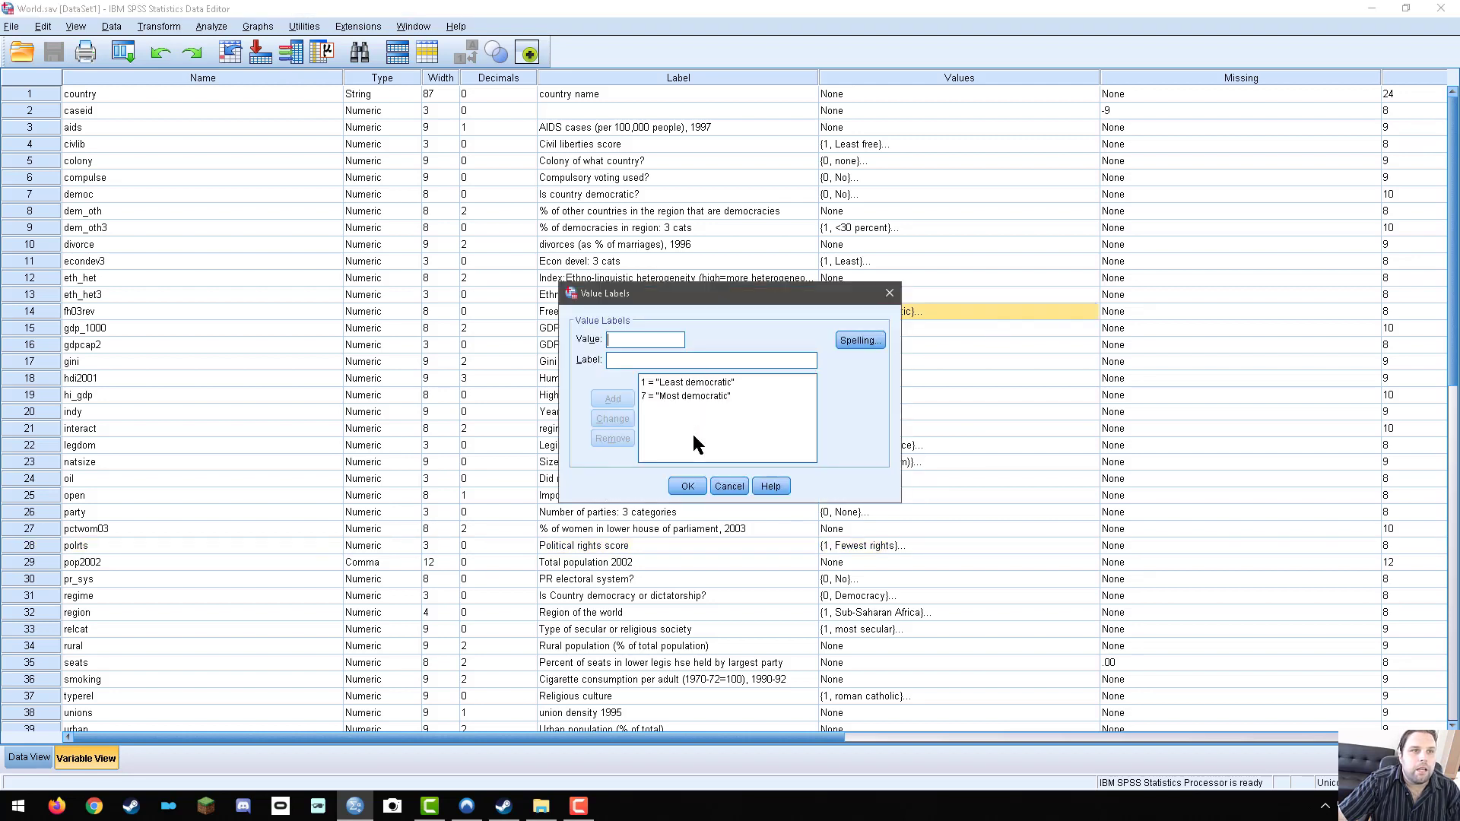
left_click(728, 486)
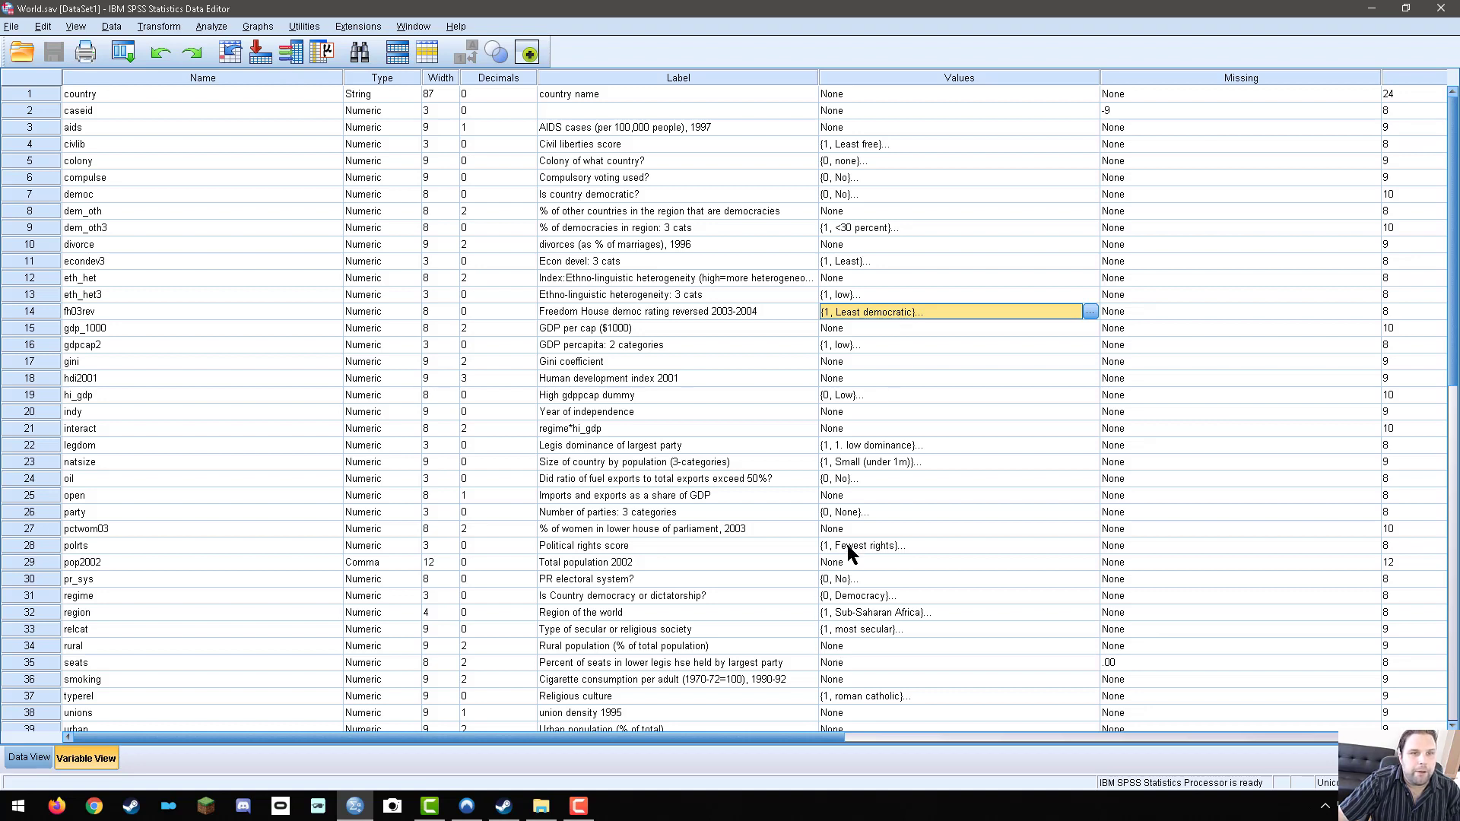
Start a new Crosstabs analysis and remove urban from the columns and vi_rel from the rows
left_click(212, 26)
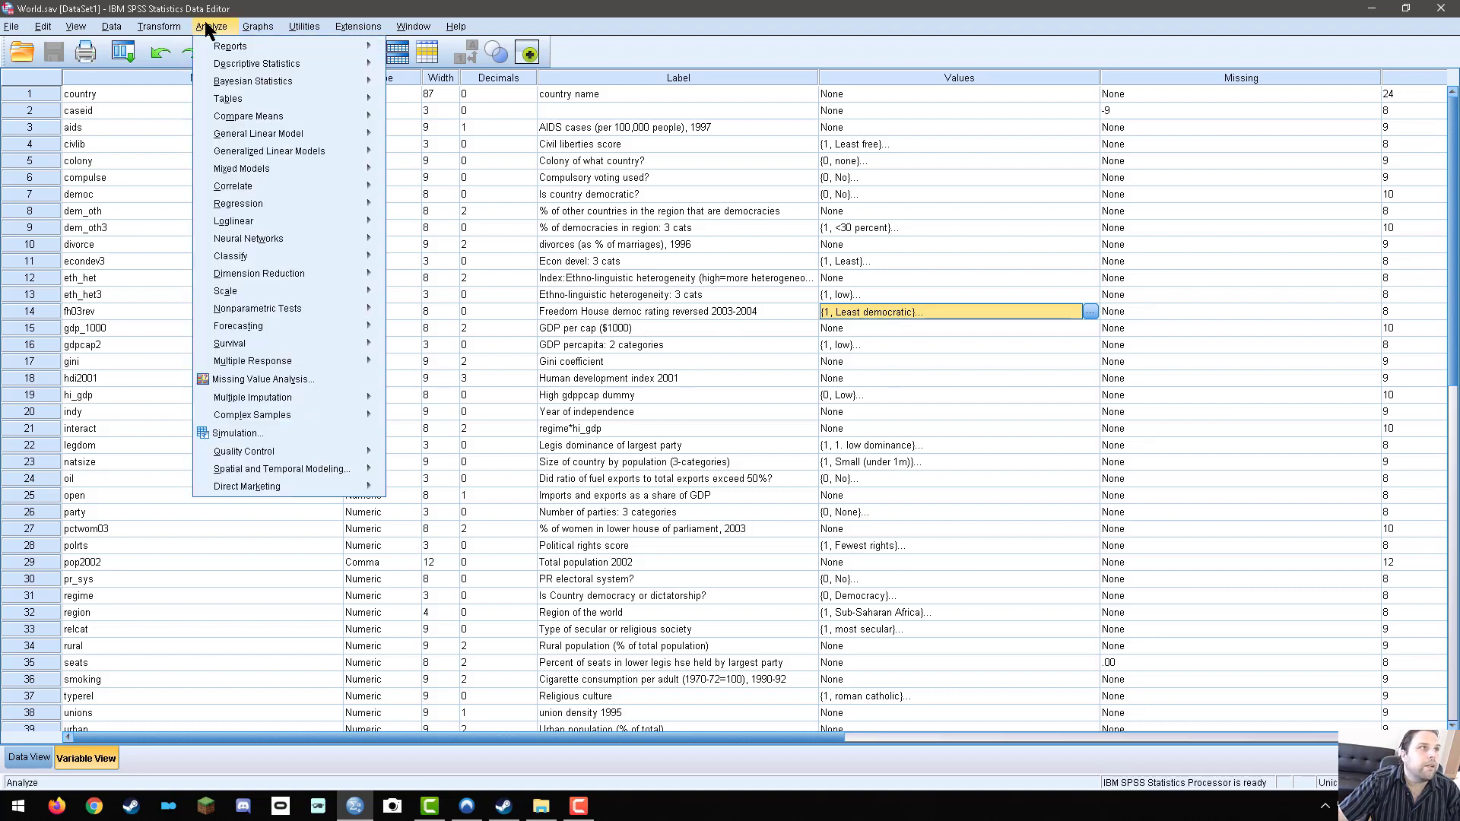
mouse_move(227, 66)
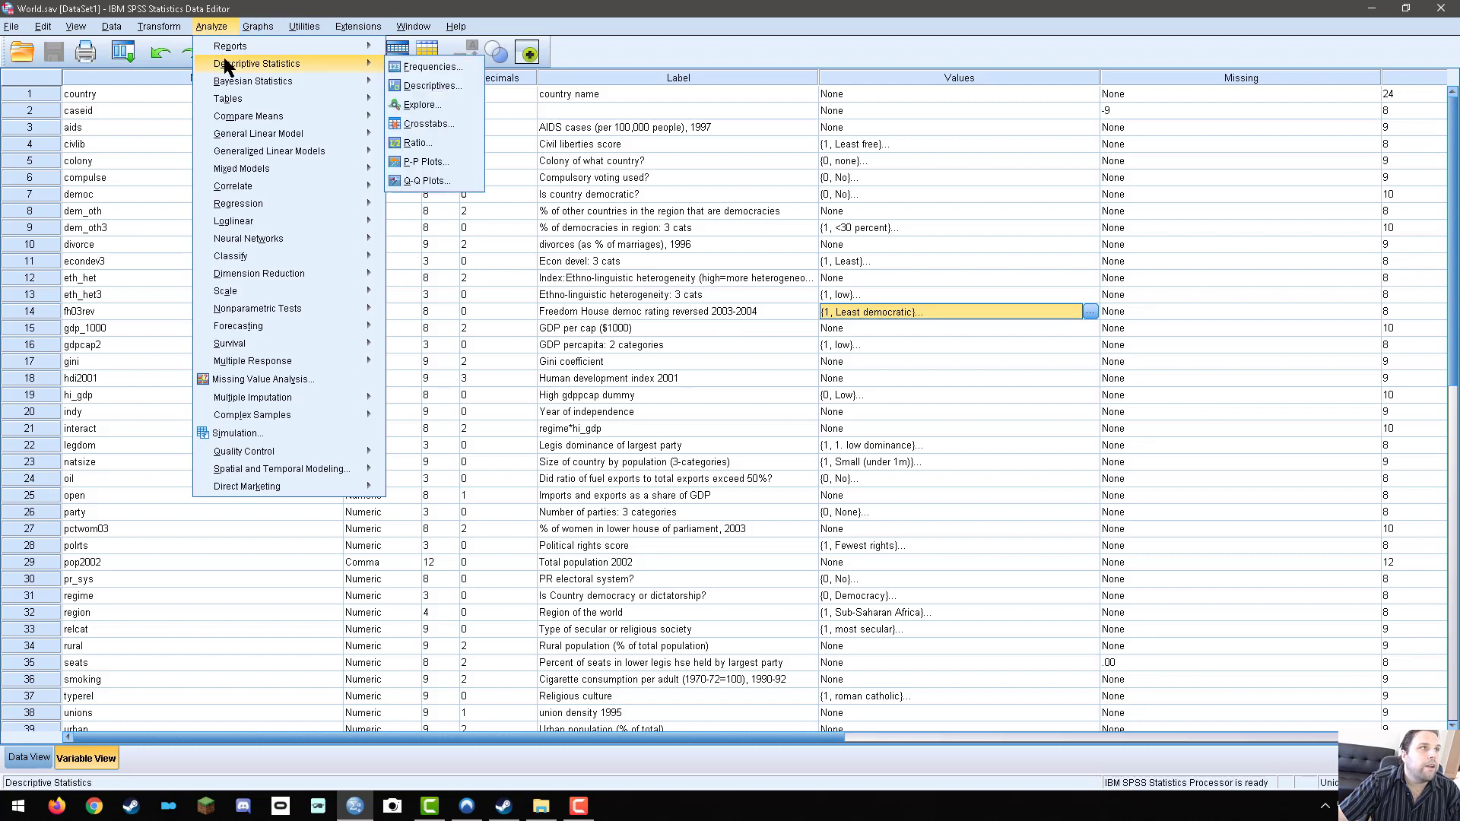
left_click(431, 124)
left_click(1115, 343)
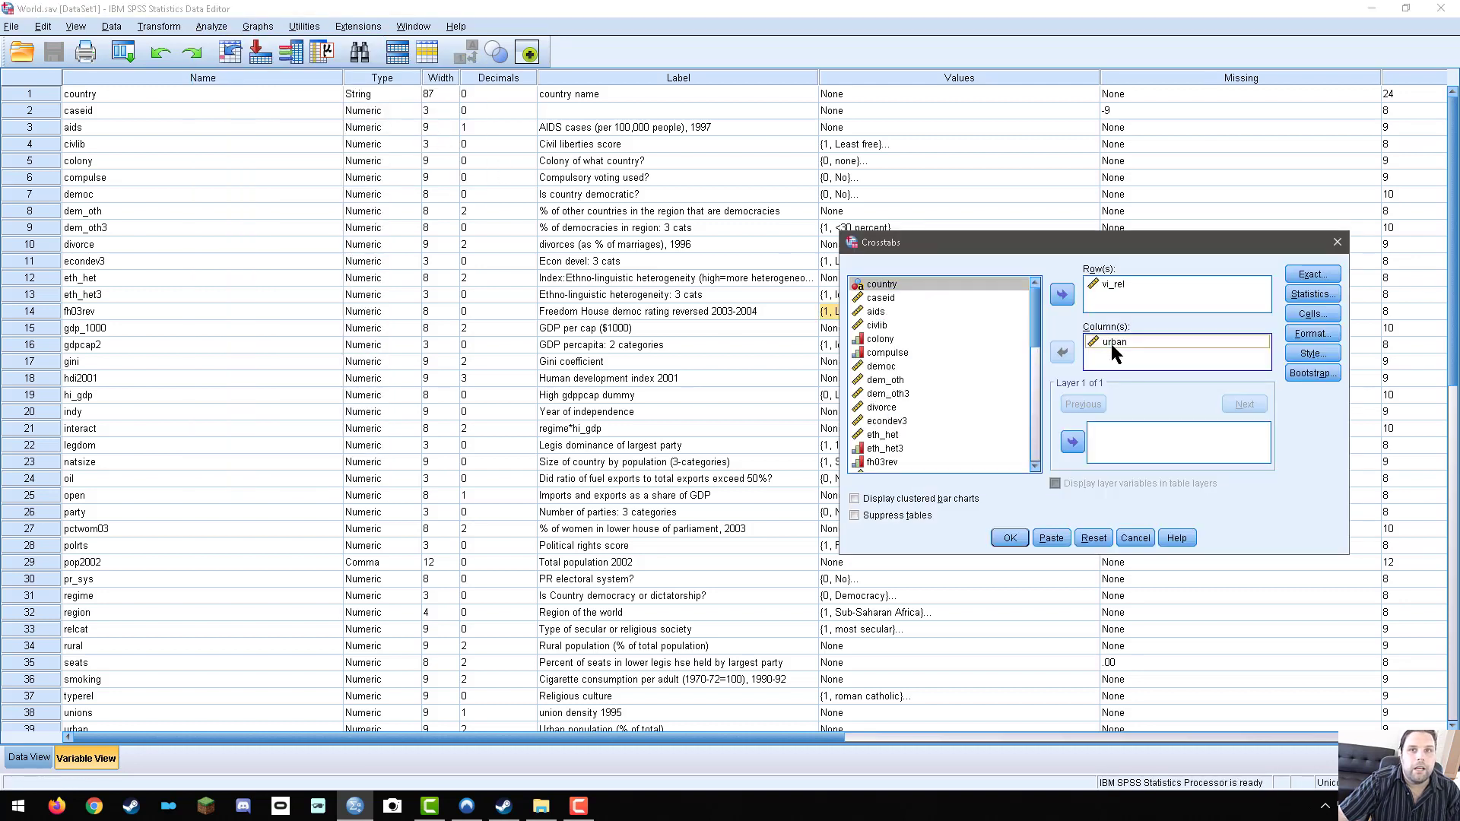
left_click(1062, 353)
left_click(1112, 283)
left_click(1063, 295)
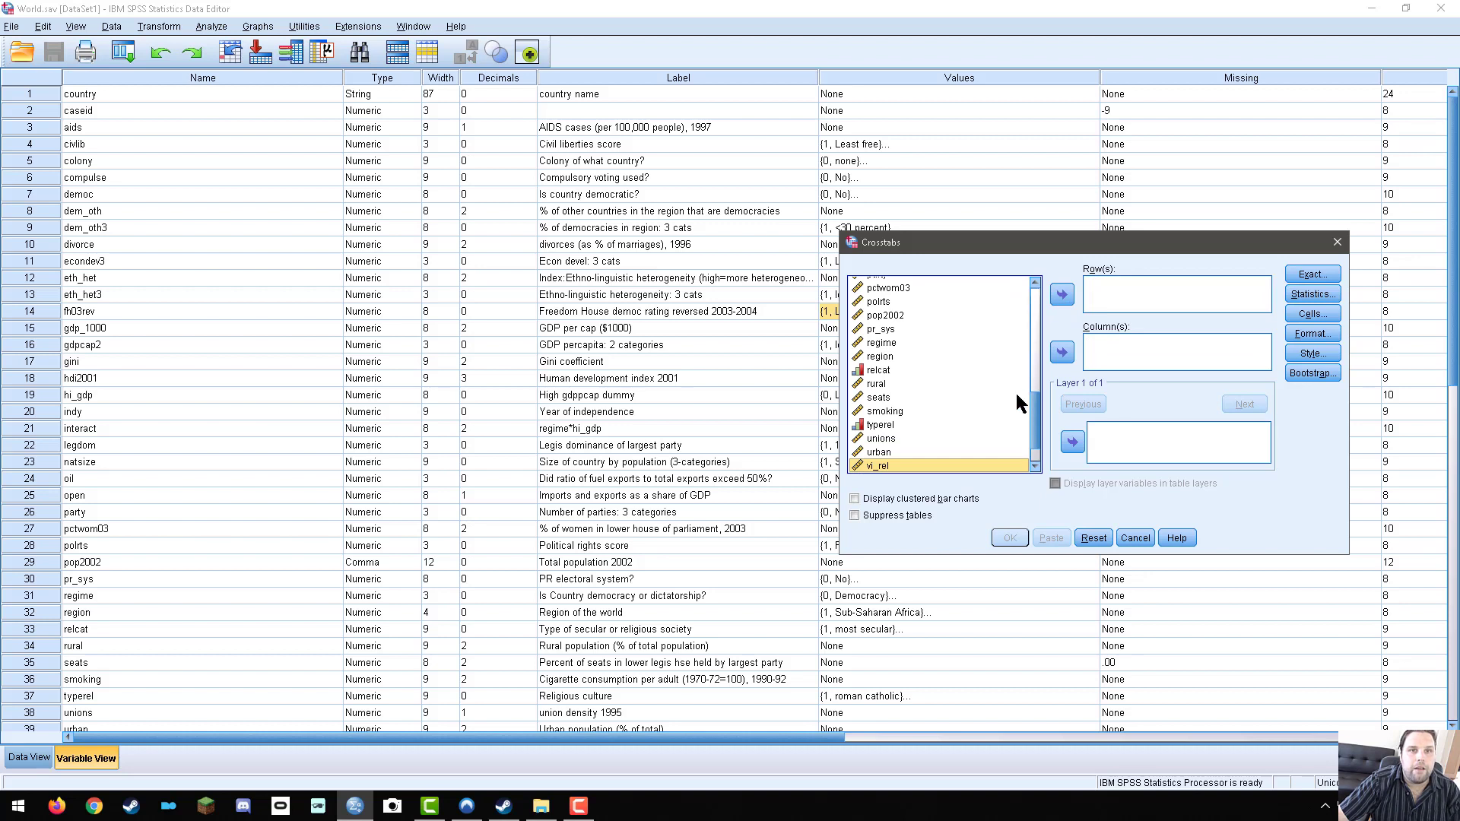
Assign polrts as the row variable and fh03rev as the column variable of the crosstab
scroll(1031, 425, "down", 1)
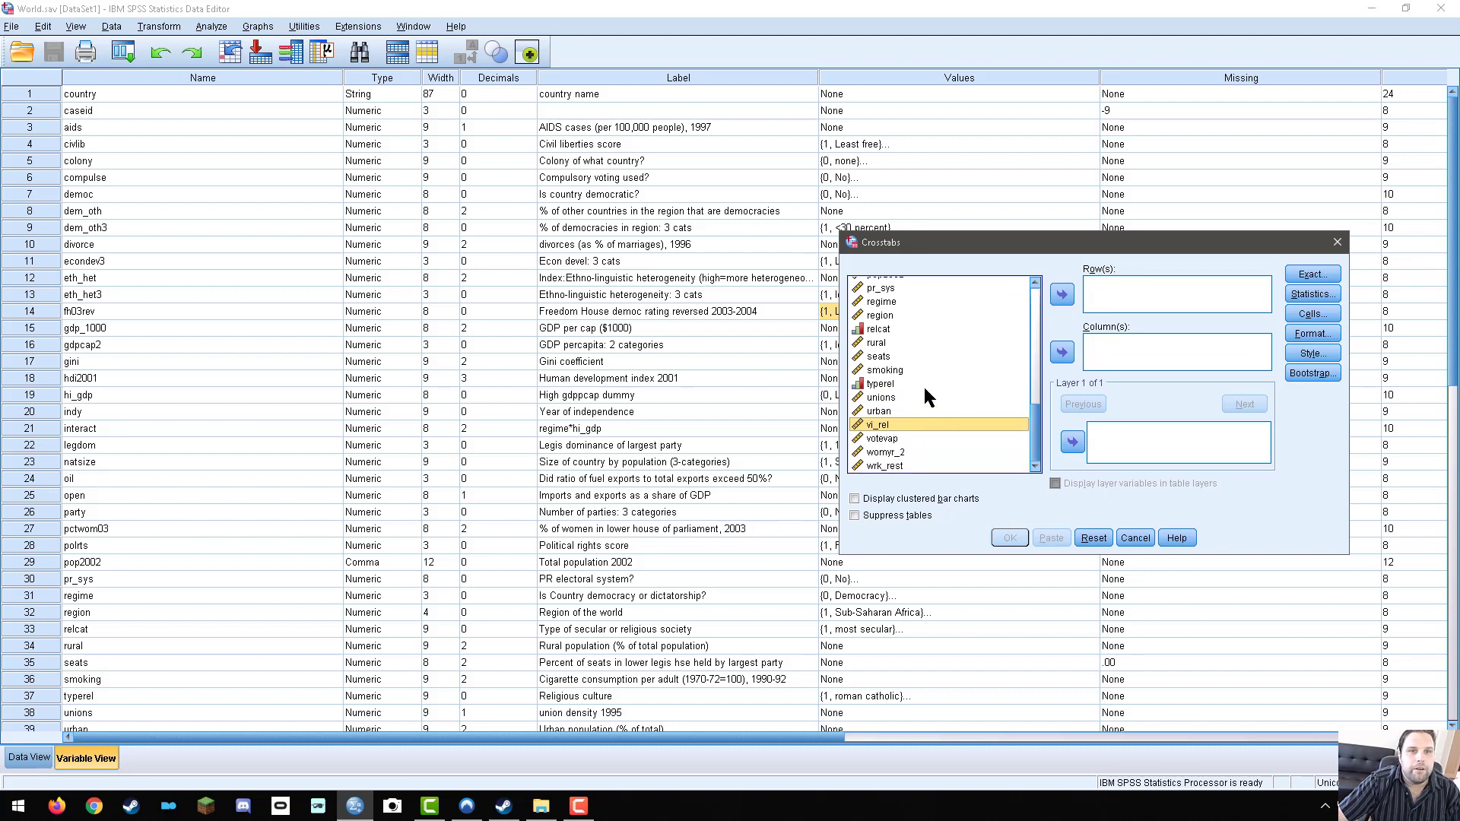
scroll(900, 432, "up", 1)
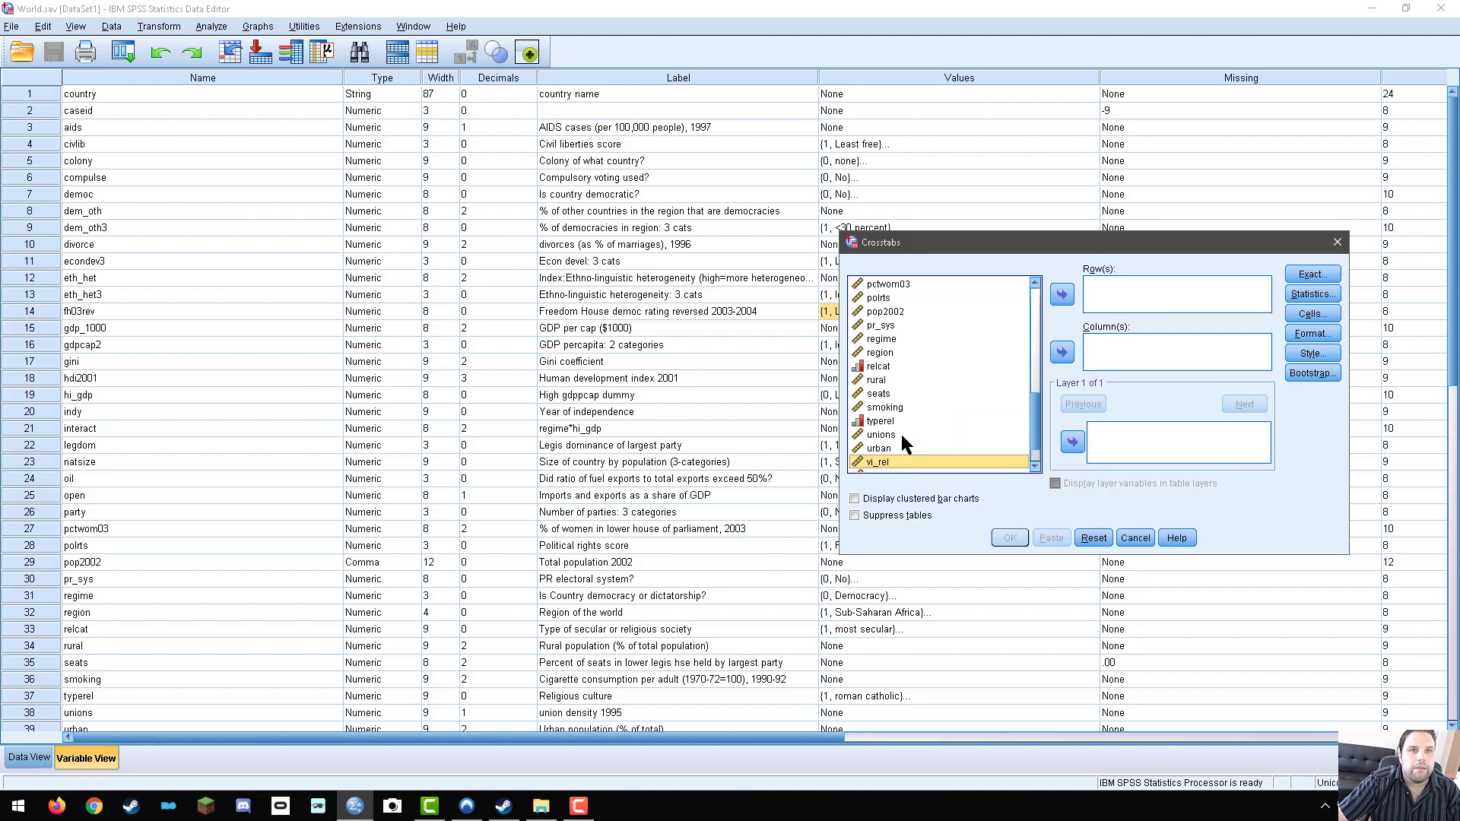
left_click(886, 327)
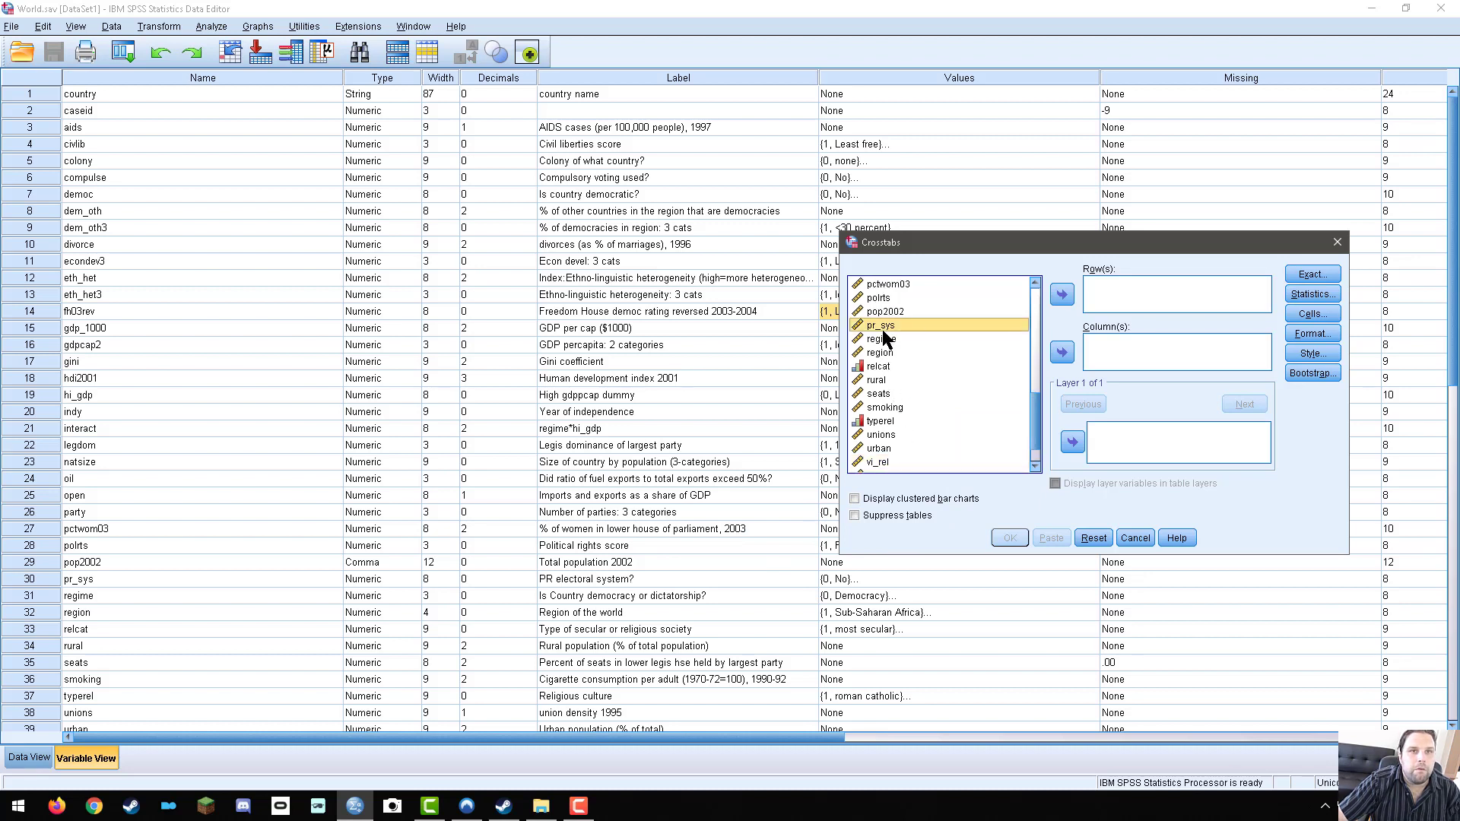
left_click(886, 298)
left_click(1063, 294)
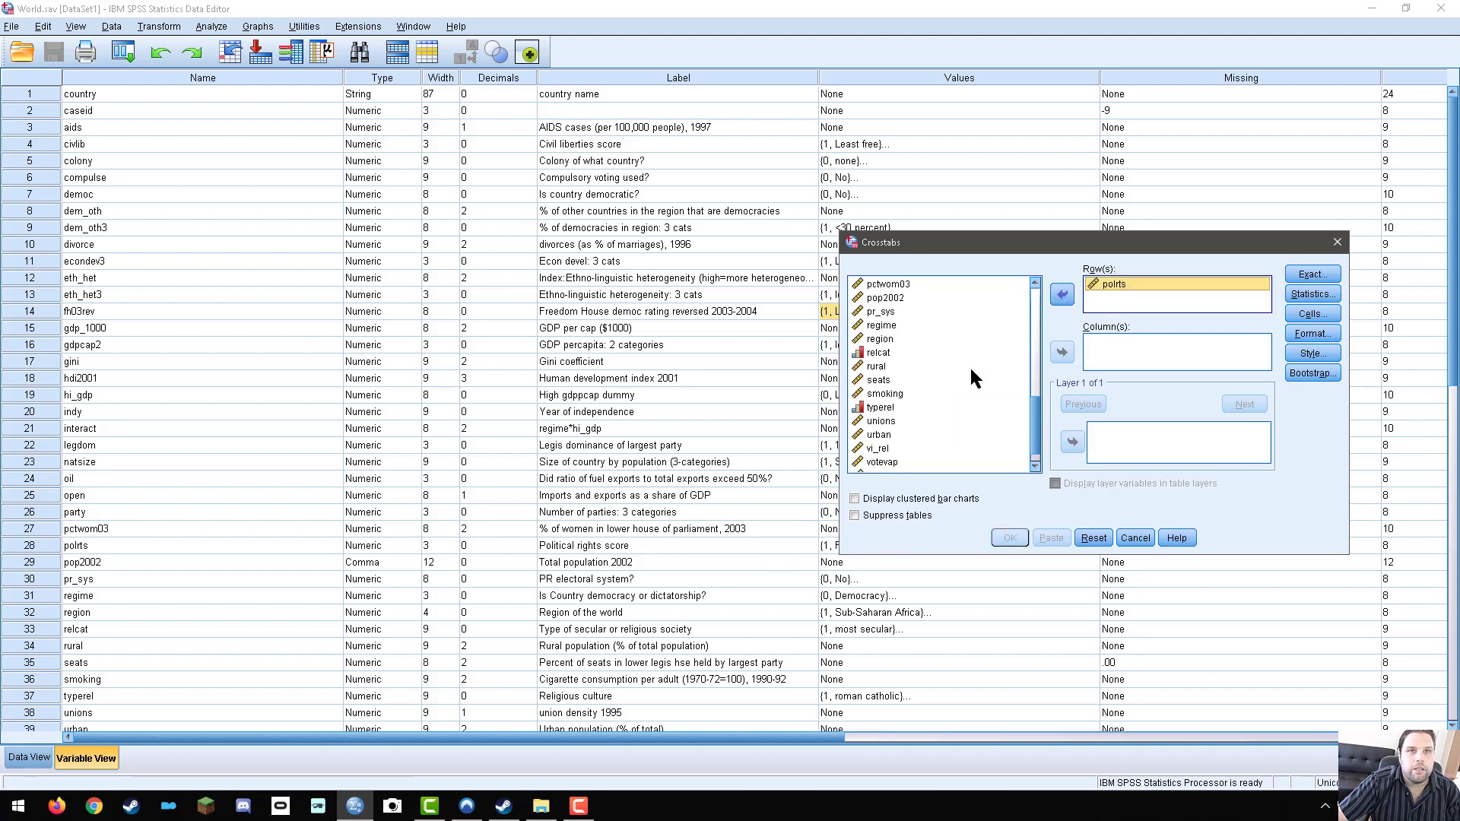
scroll(970, 371, "up", 4)
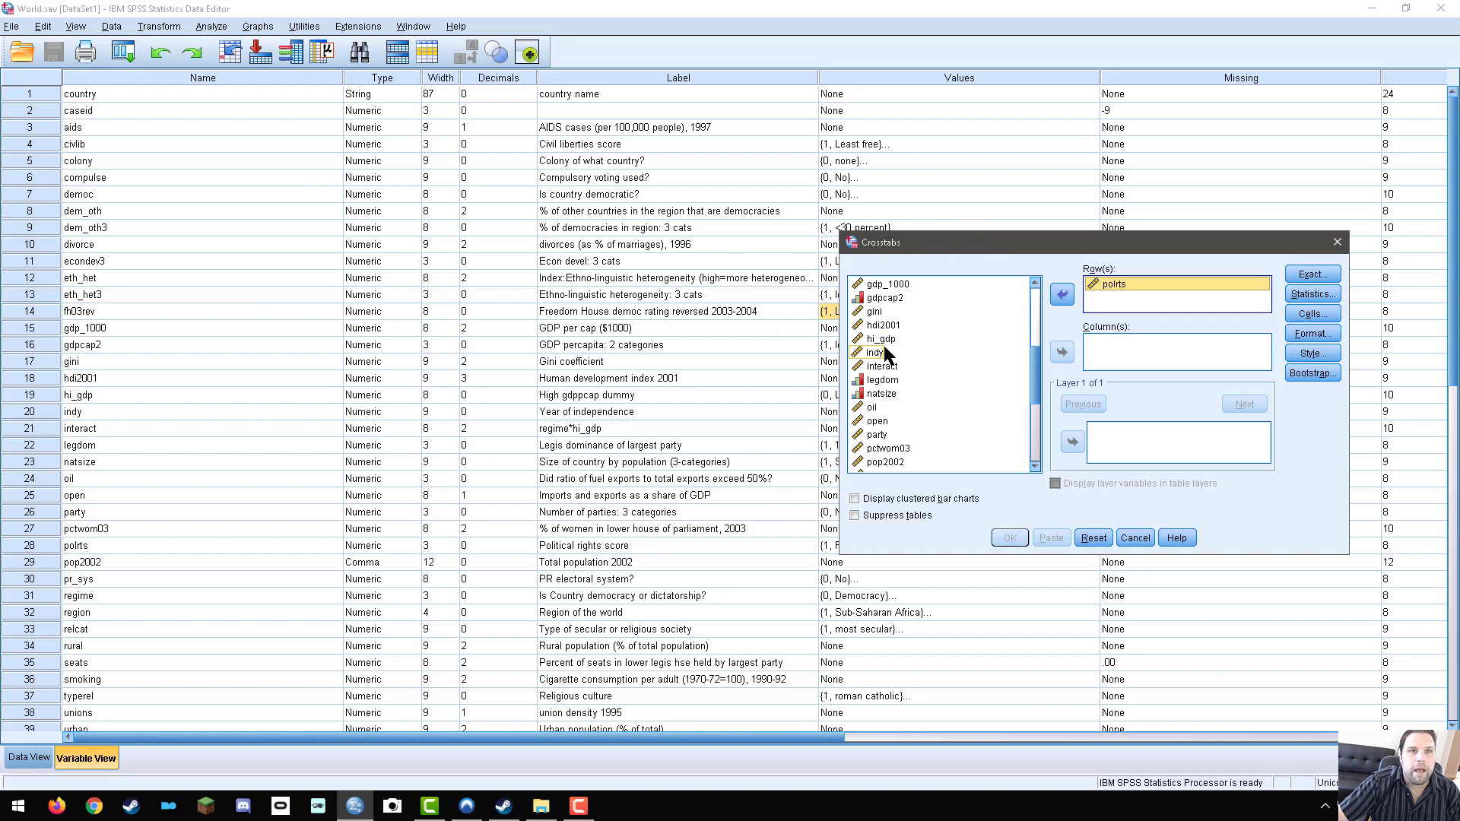
scroll(885, 326, "up", 1)
left_click(882, 311)
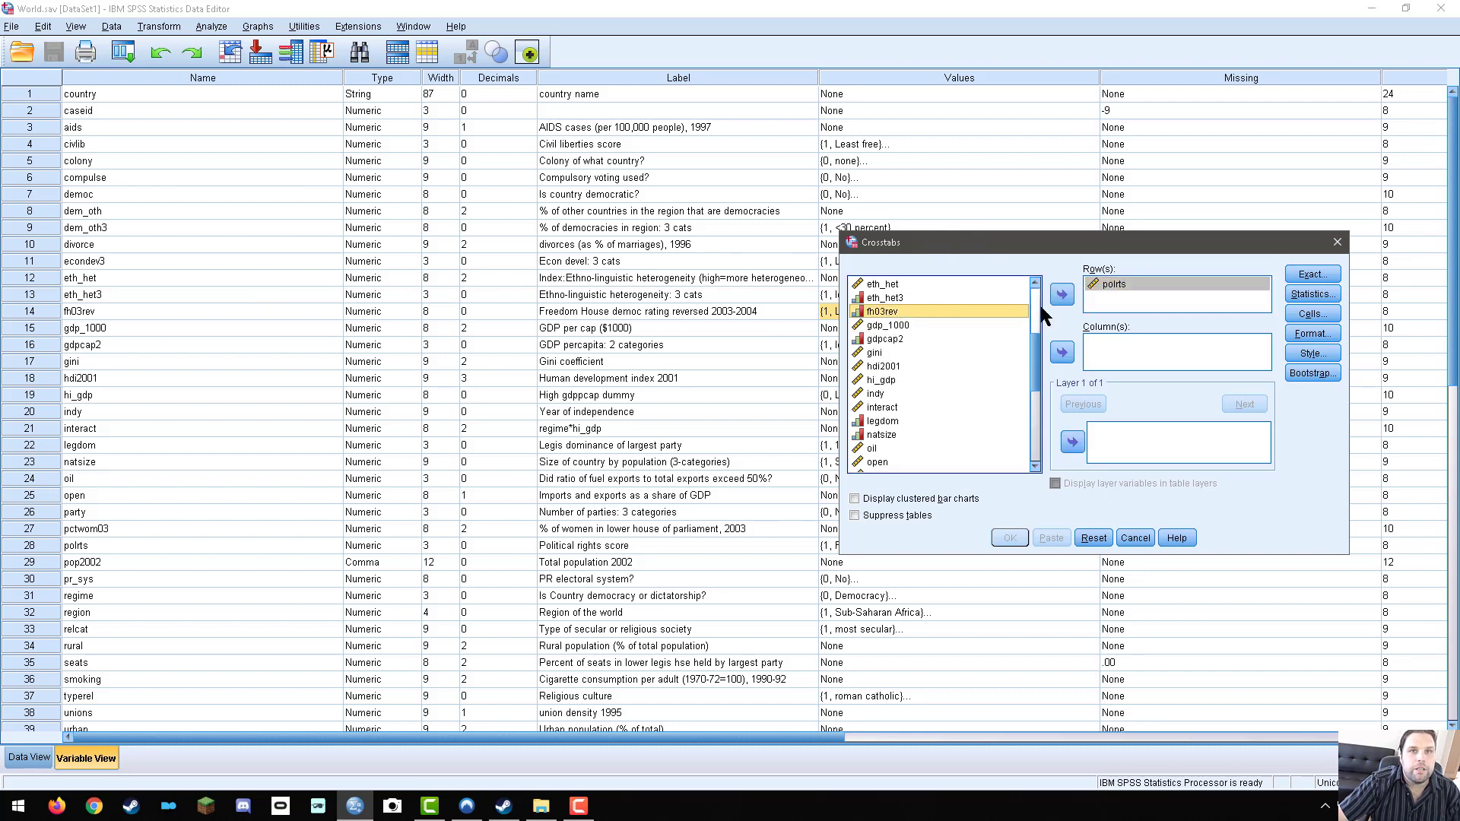
left_click(1062, 352)
Add Kendall's tau-b and Kendall's tau-c to the crosstab statistics, keeping Correlations, and run the analysis
left_click(1313, 295)
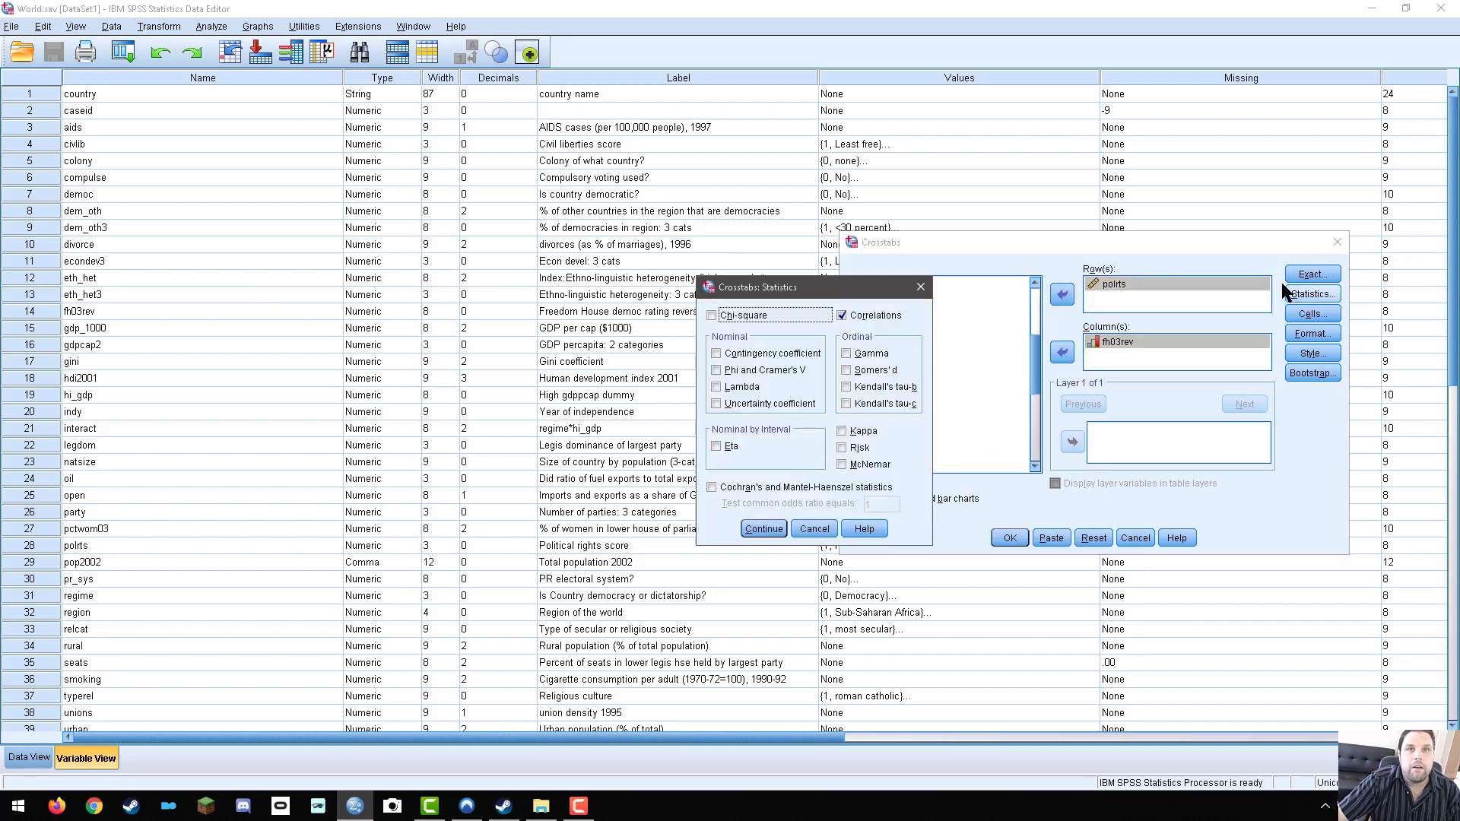
left_click(864, 316)
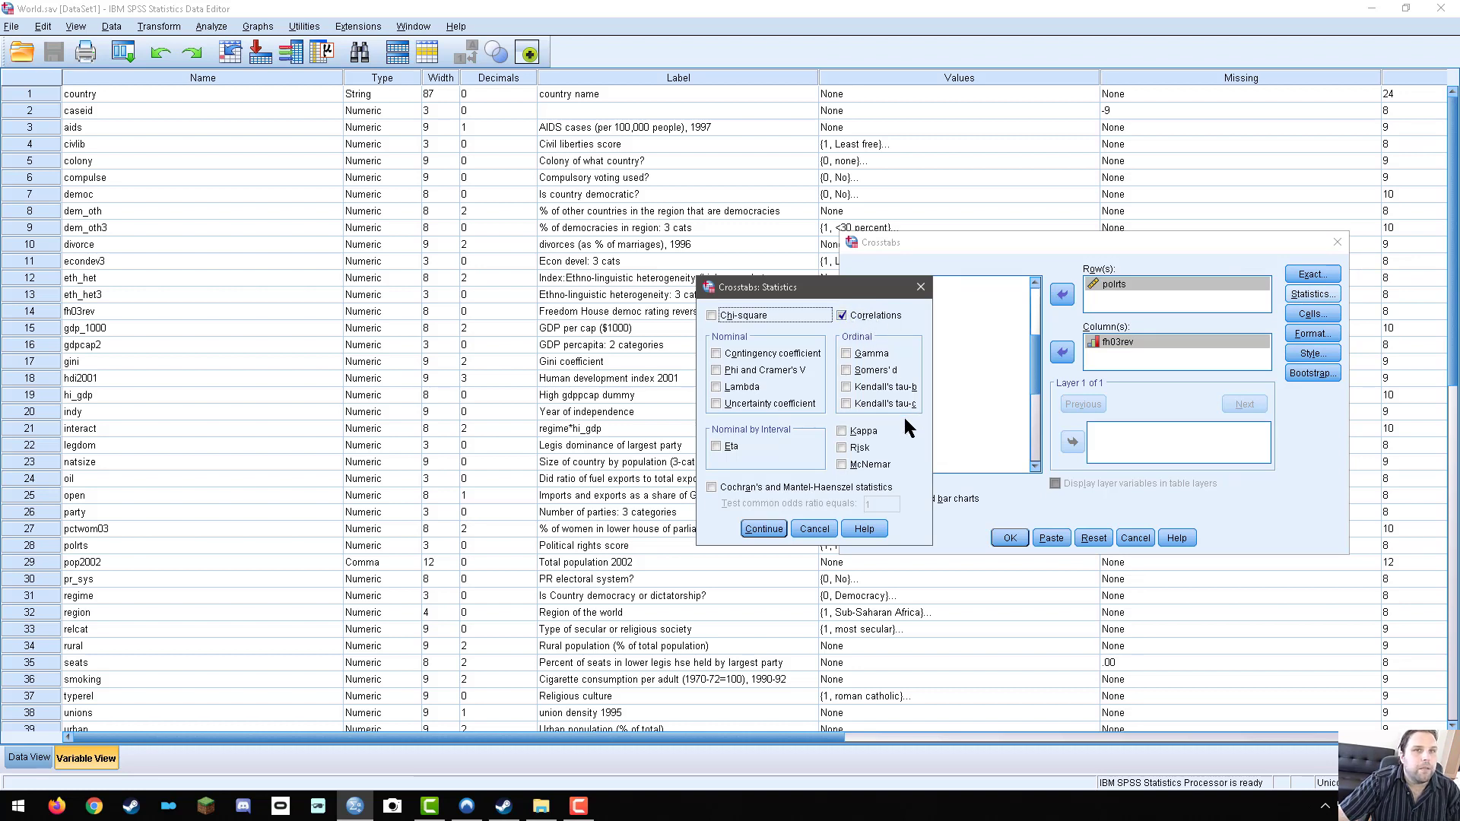
left_click(885, 389)
left_click(872, 405)
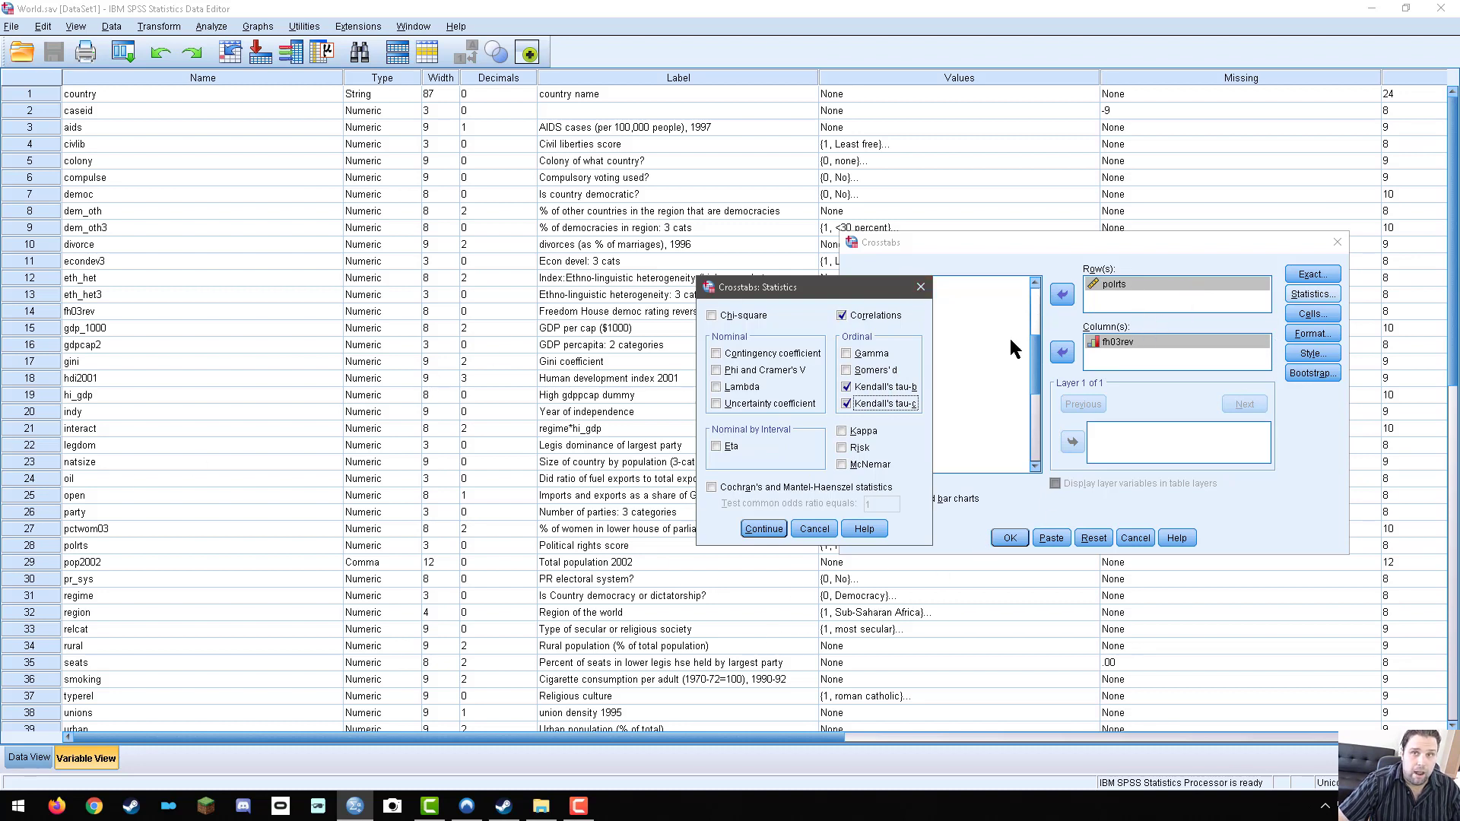
left_click(763, 529)
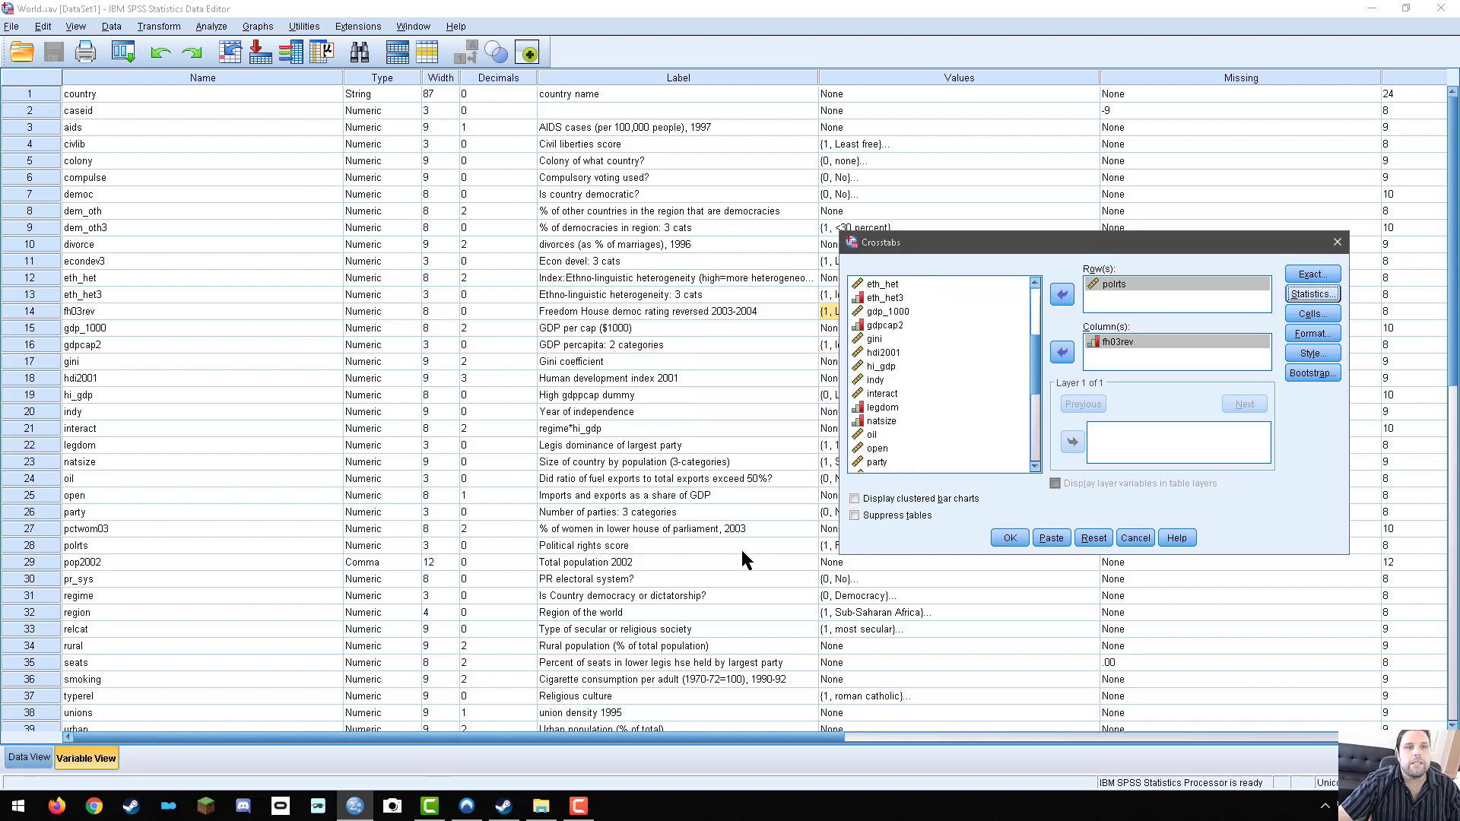
left_click(1004, 543)
left_click(1003, 538)
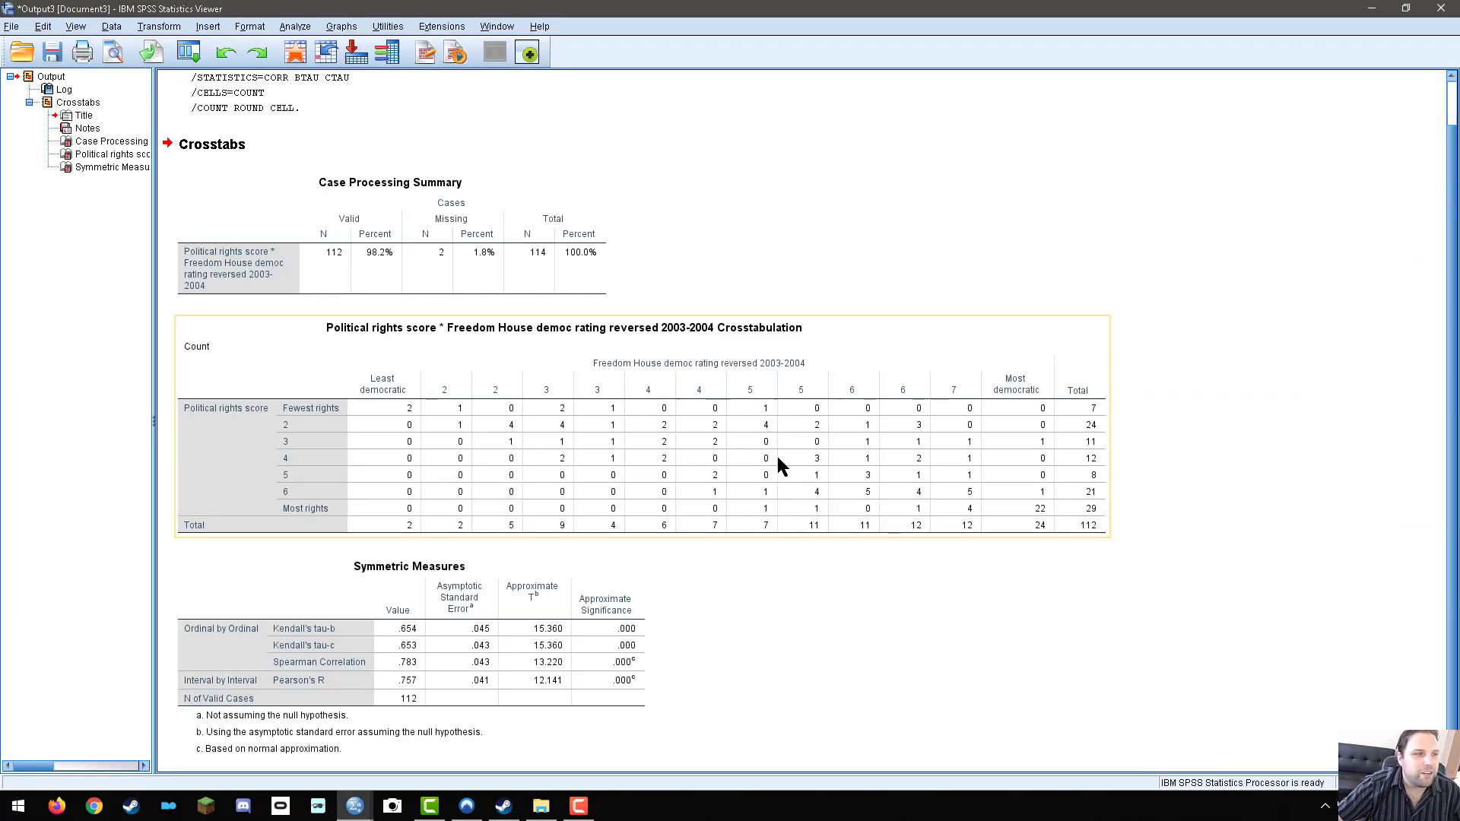
Examine the Political rights score by Freedom House rating crosstabulation and its Symmetric Measures table
left_click(310, 444)
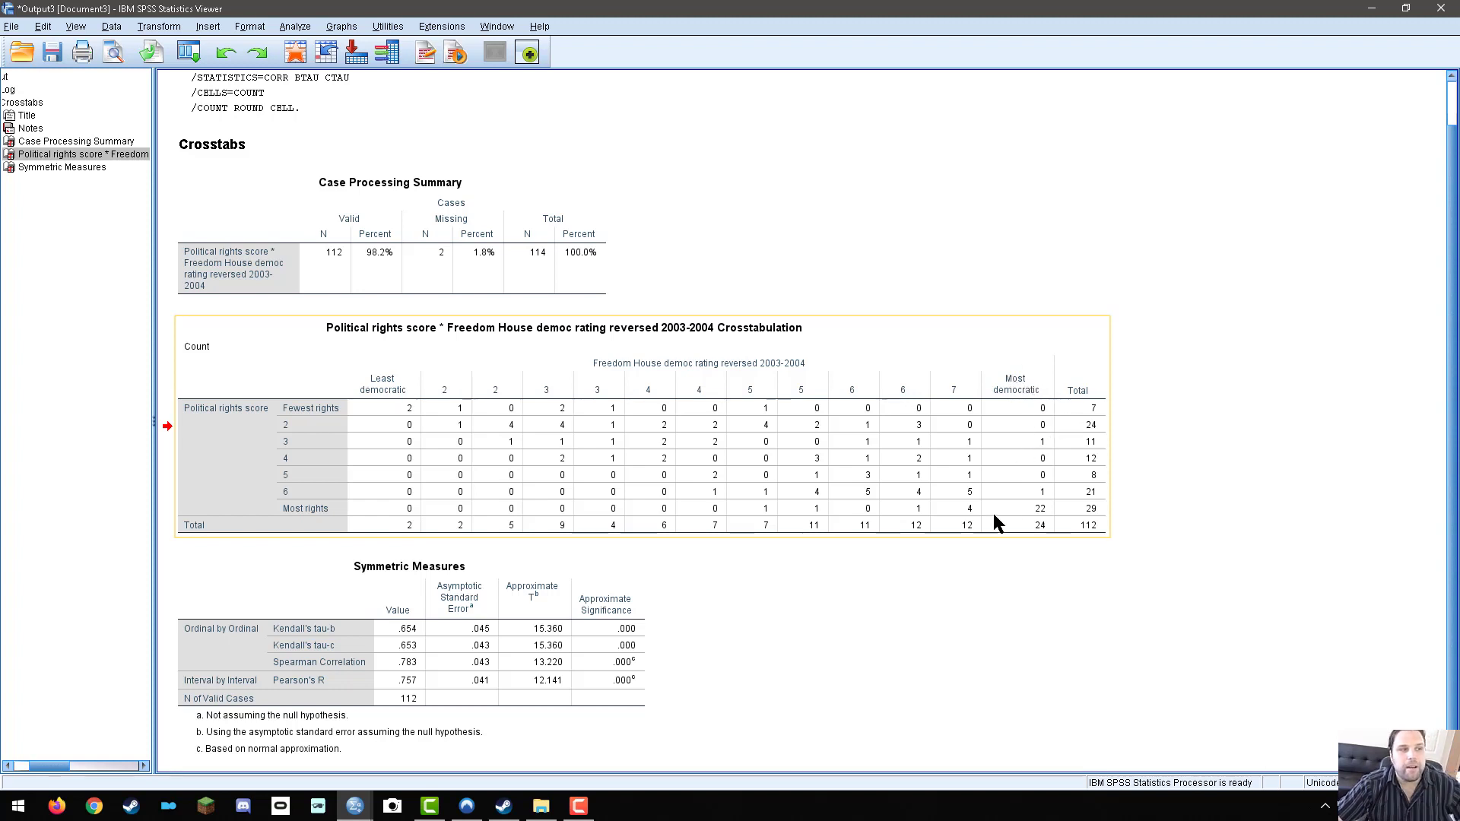
scroll(872, 692, "down", 1)
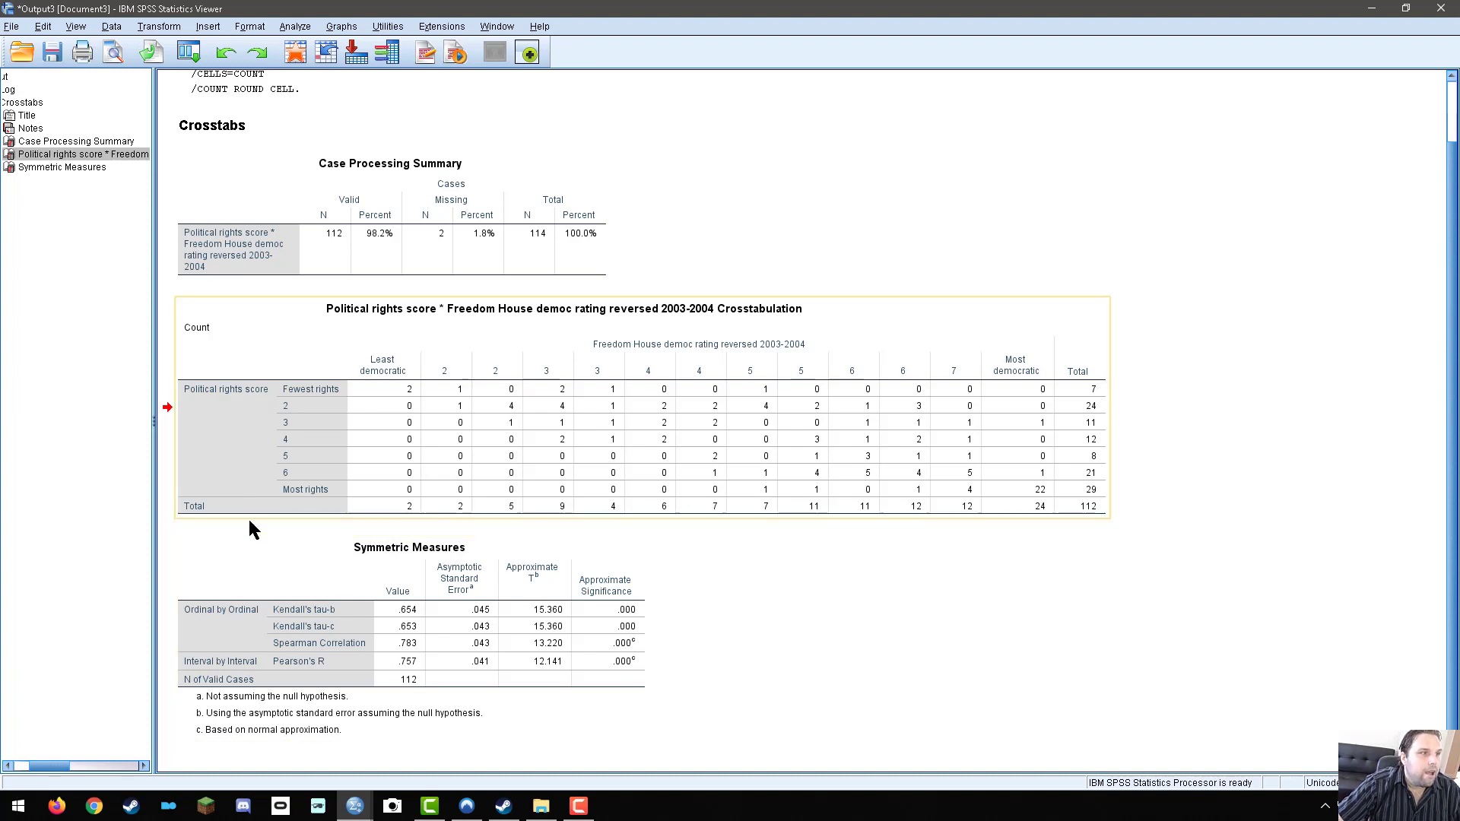
left_click(307, 402)
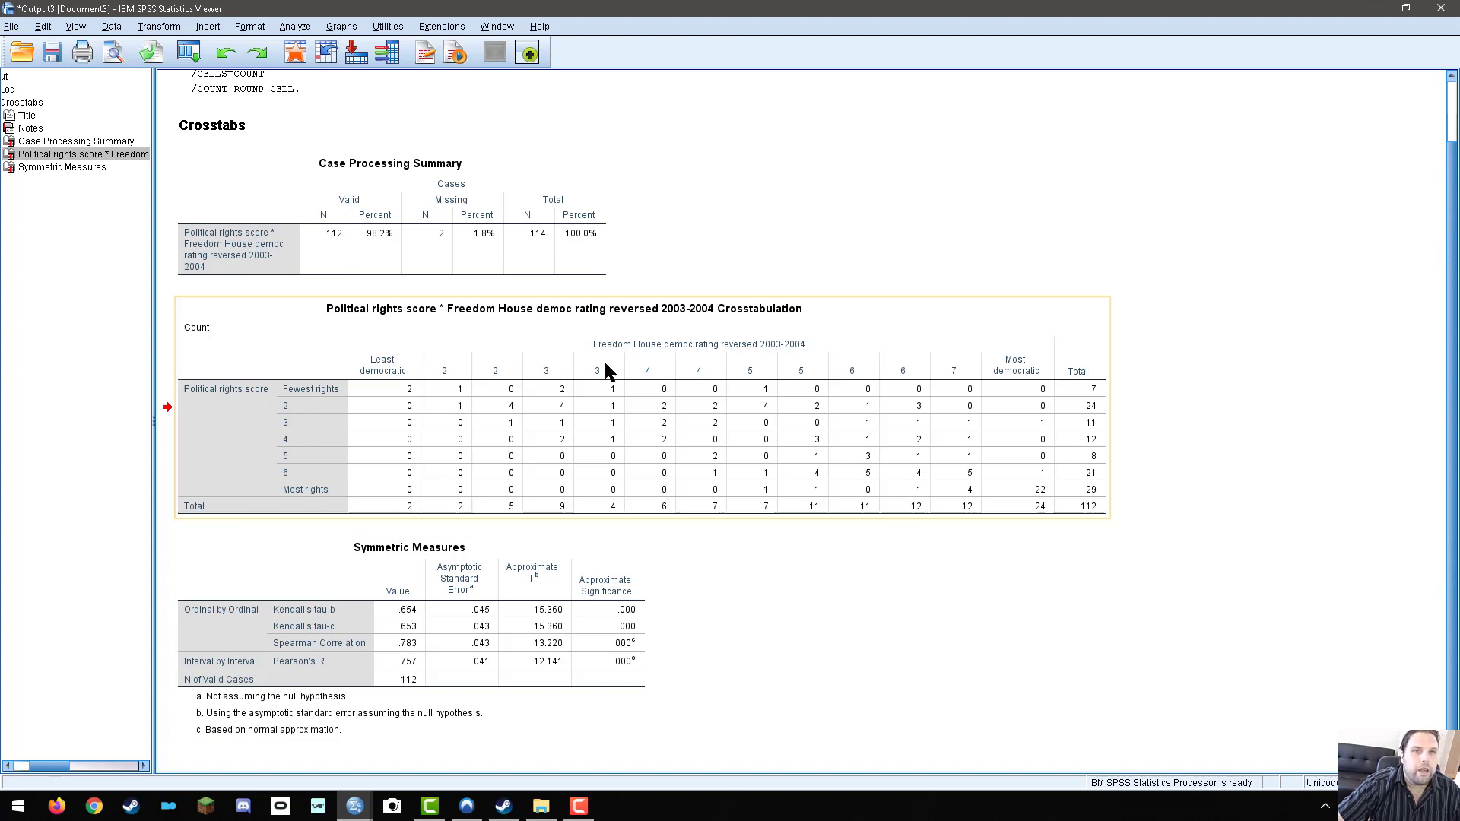
left_click(871, 323)
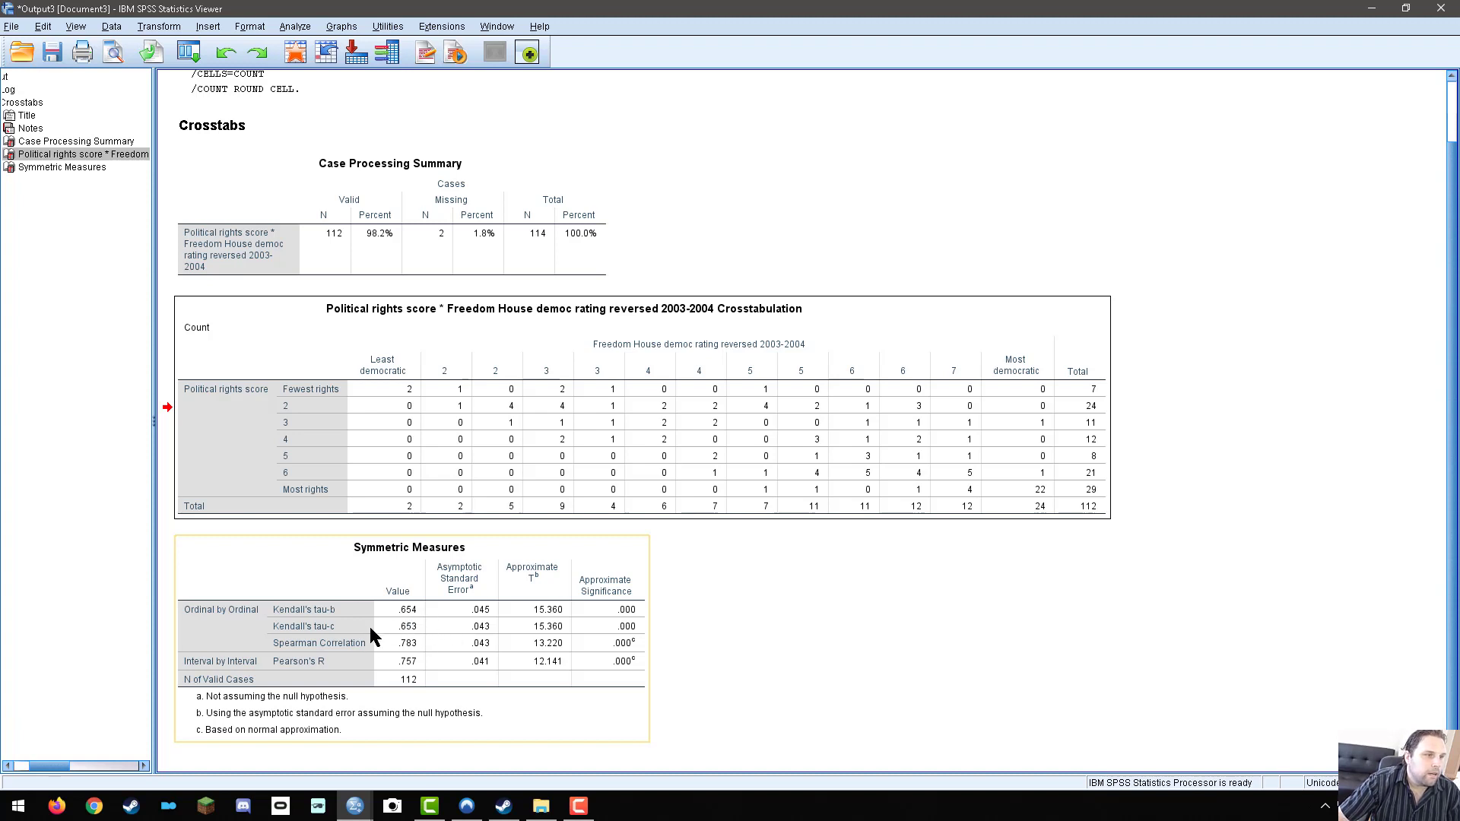
left_click(573, 494)
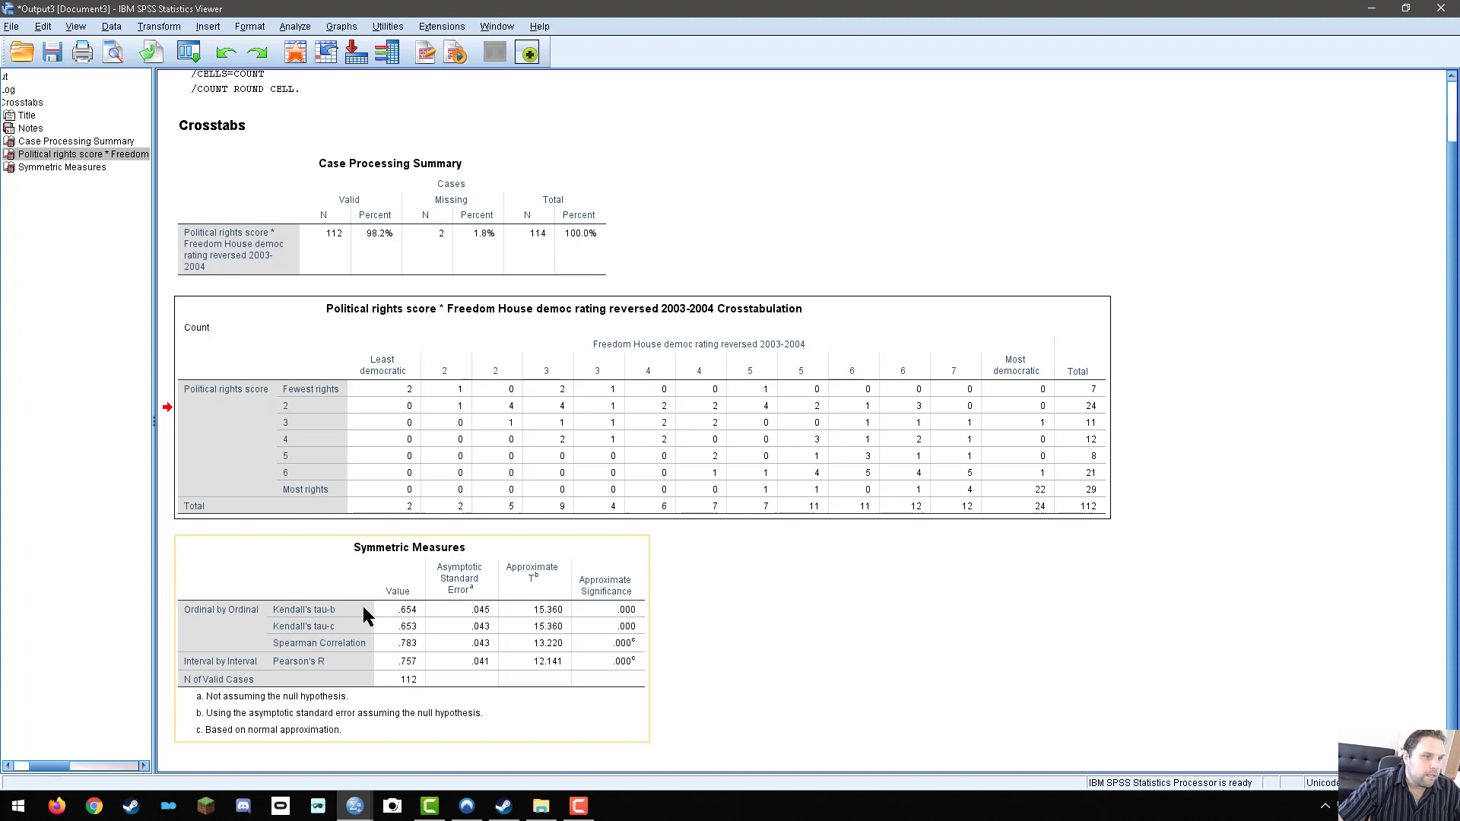
left_click(1052, 249)
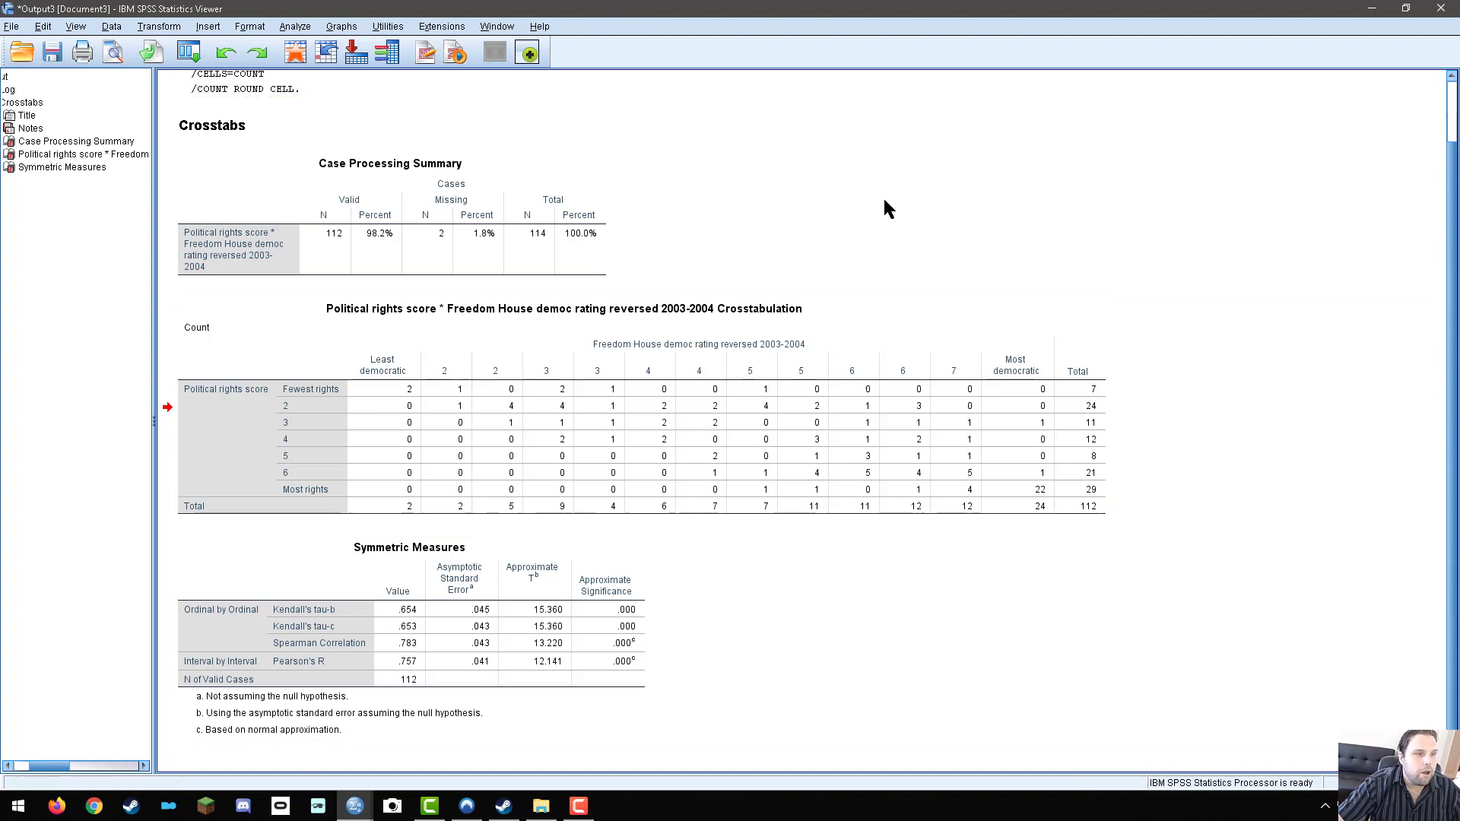
Close the output viewer without saving and look up the value labels of region and typerel among the variables
left_click(1441, 8)
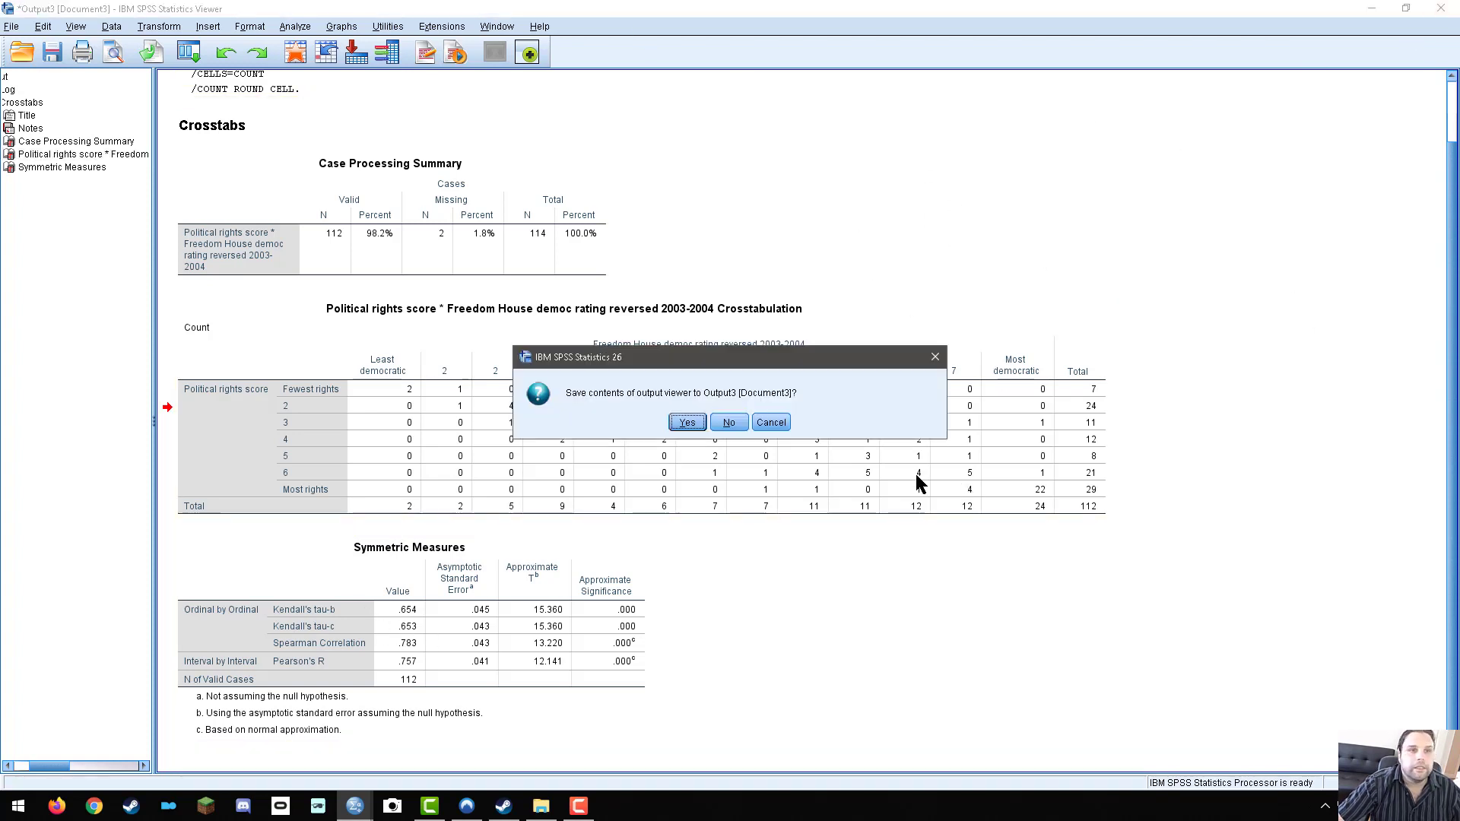
left_click(723, 423)
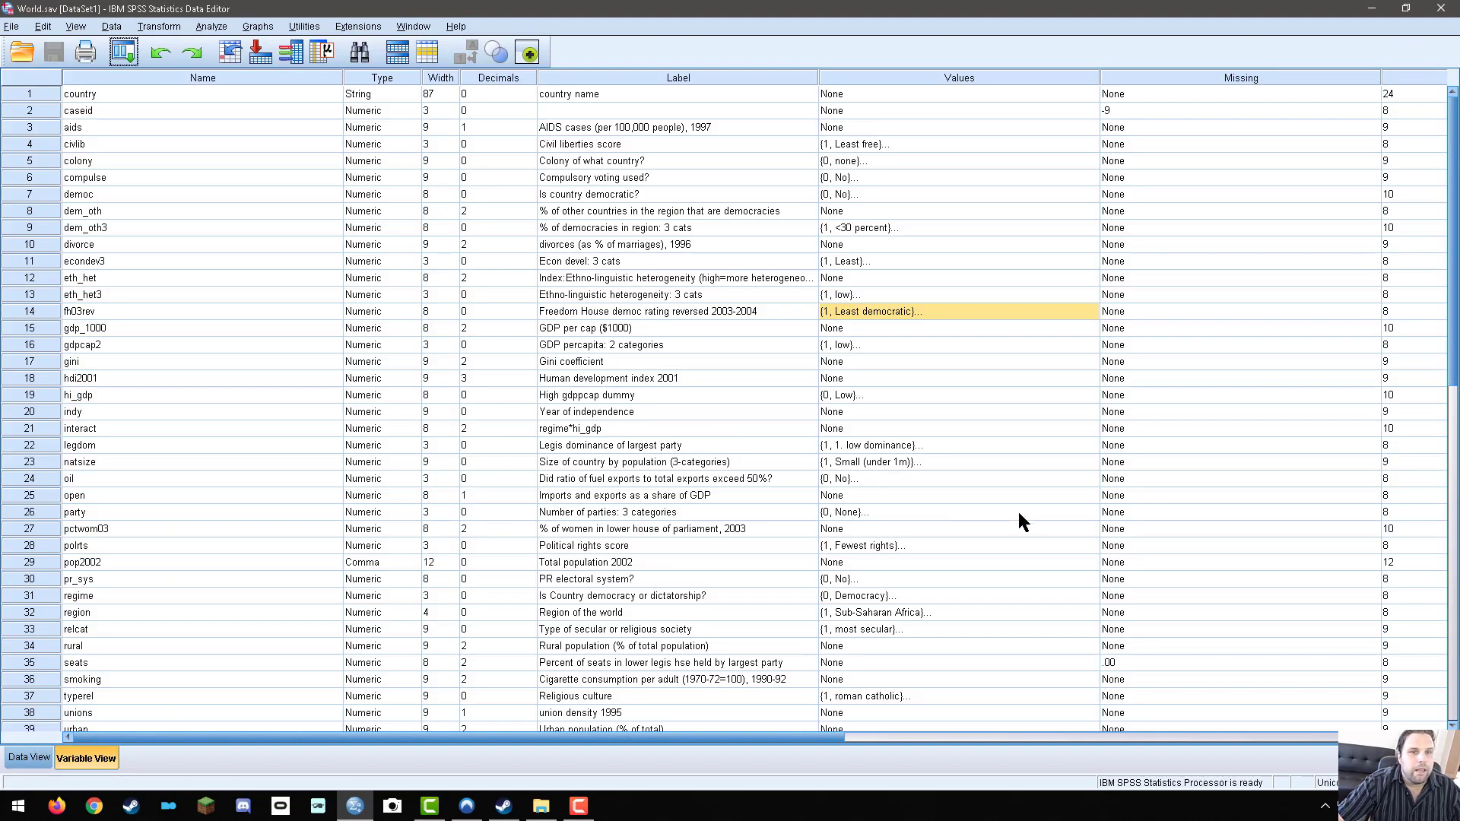
scroll(950, 517, "down", 2)
left_click(882, 512)
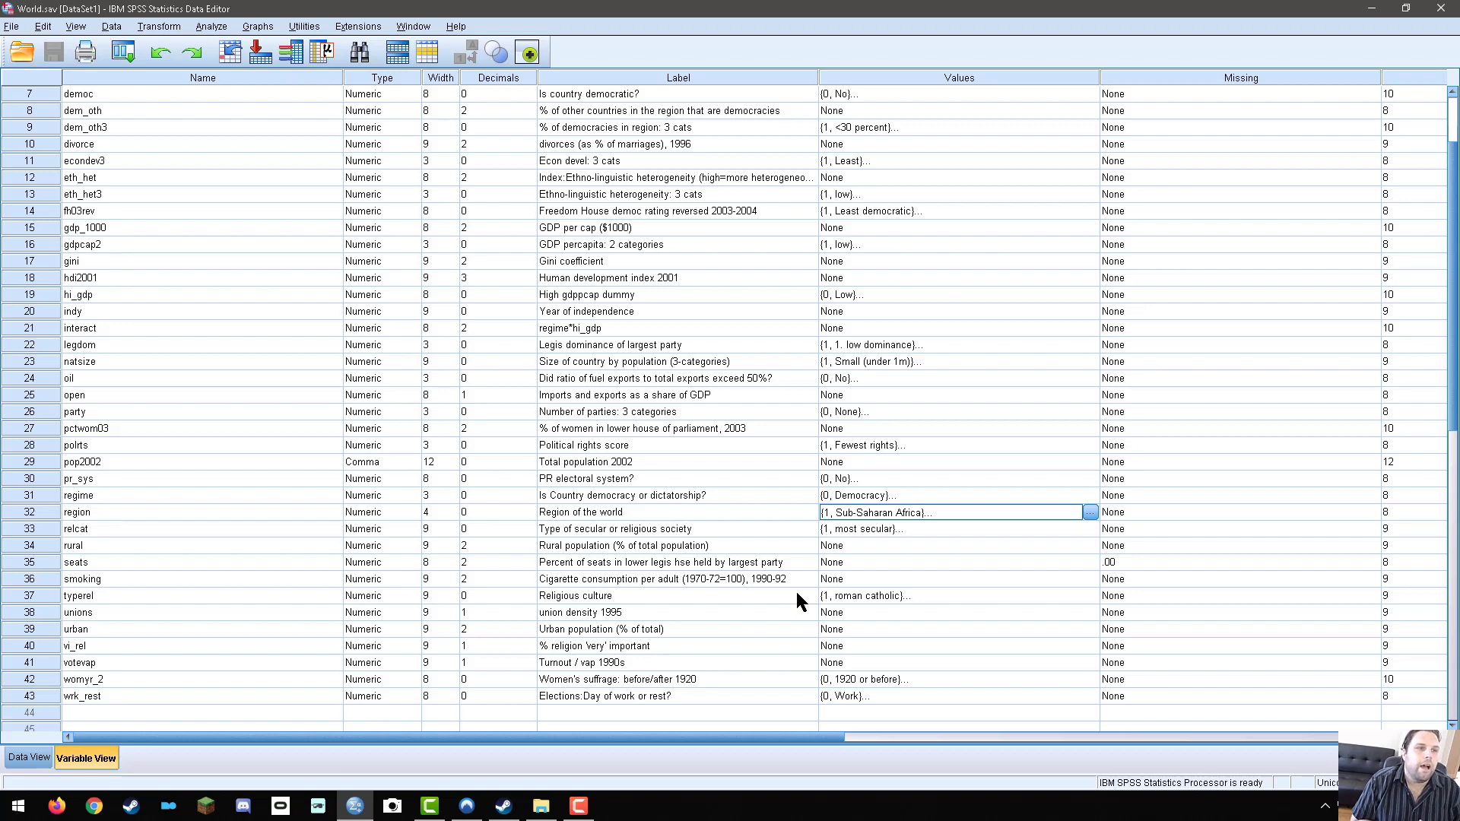
left_click(943, 597)
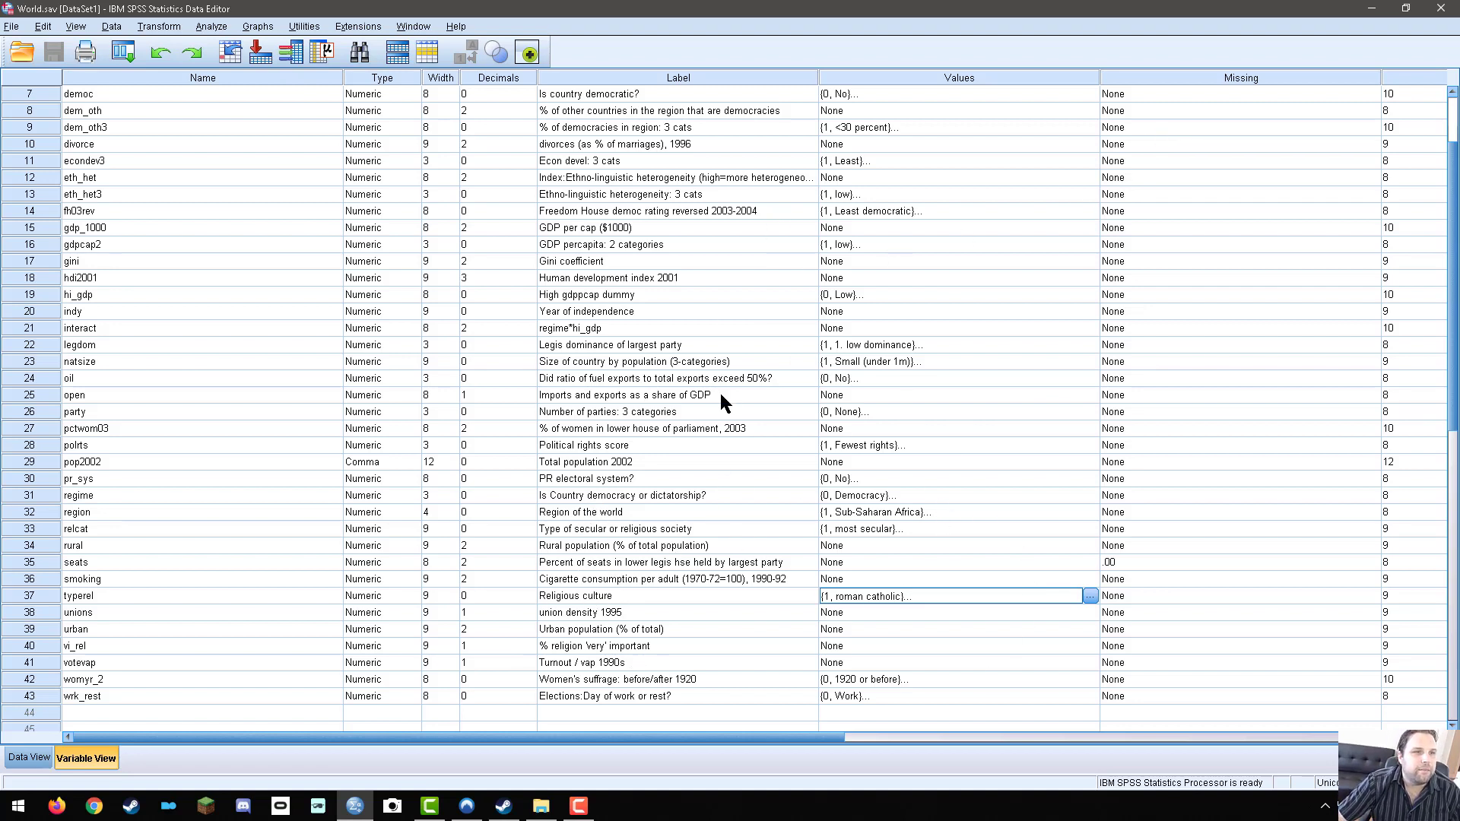
Reopen Crosstabs and remove fh03rev from the columns and polrts from the rows
left_click(212, 26)
mouse_move(303, 63)
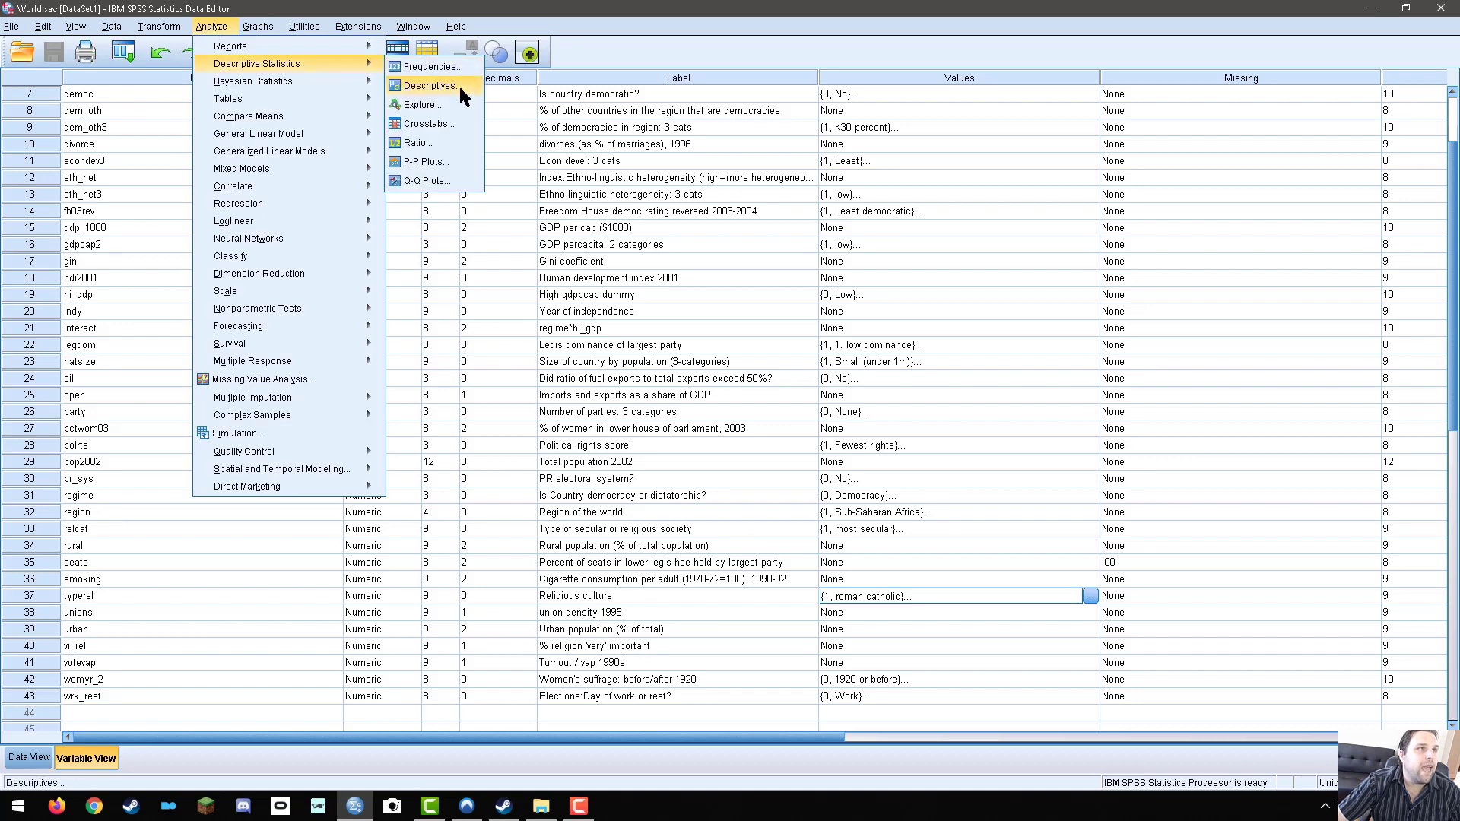
left_click(452, 124)
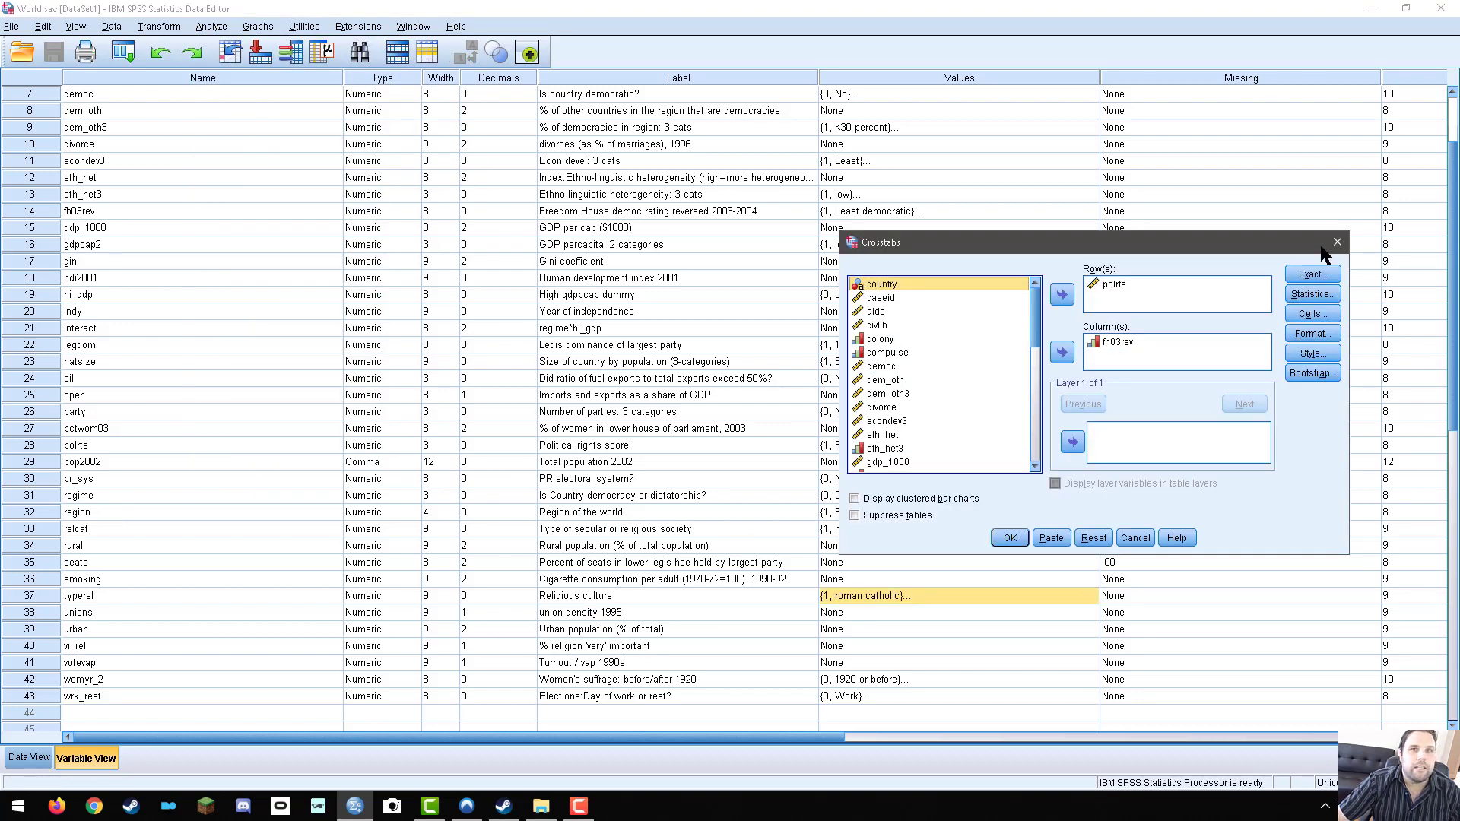
left_click(1115, 342)
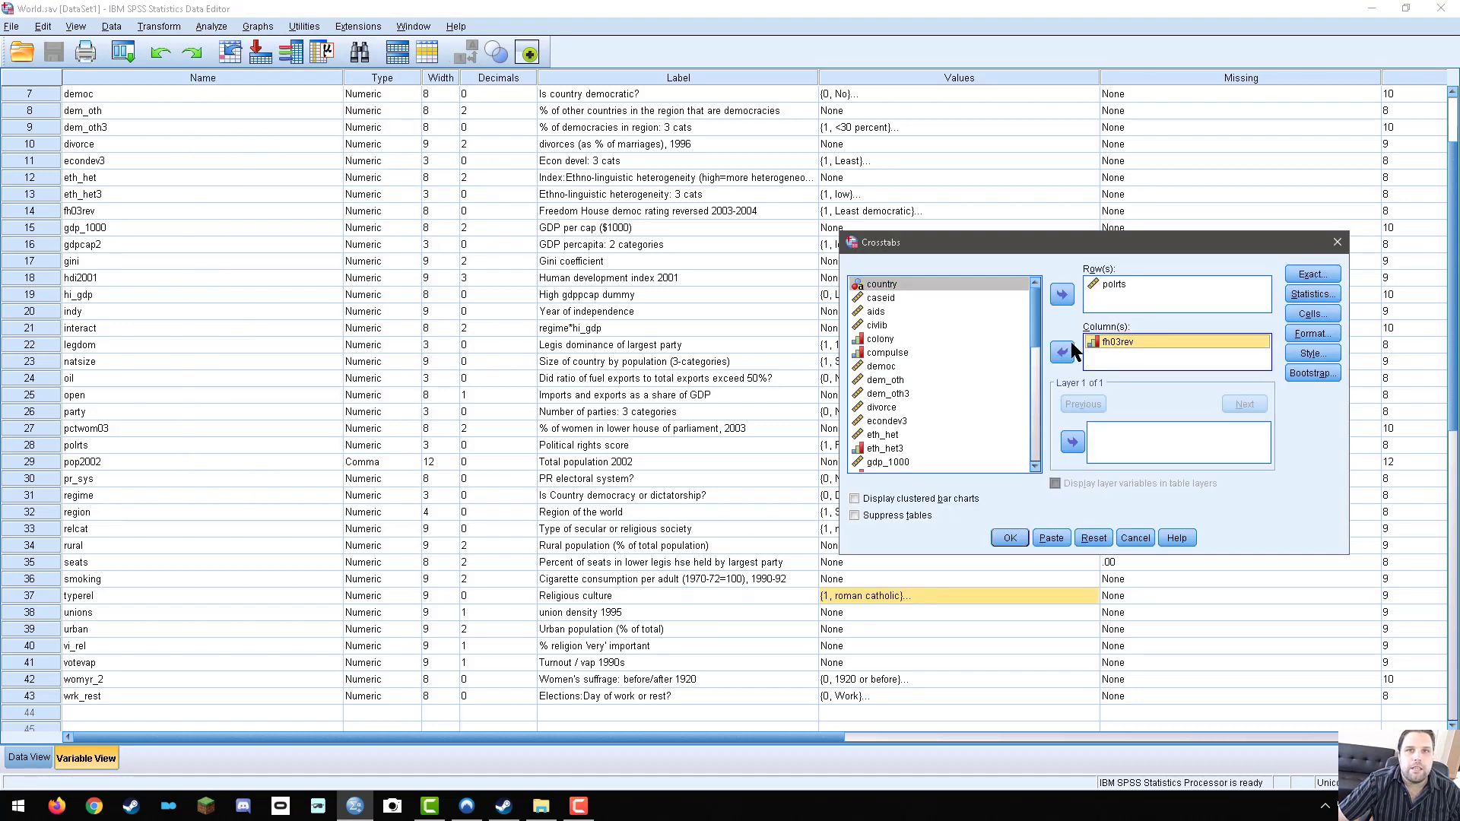
left_click(1064, 351)
left_click(1100, 283)
left_click(1062, 296)
Set region as the column variable and typerel as the row variable of the crosstab
scroll(1034, 420, "down", 5)
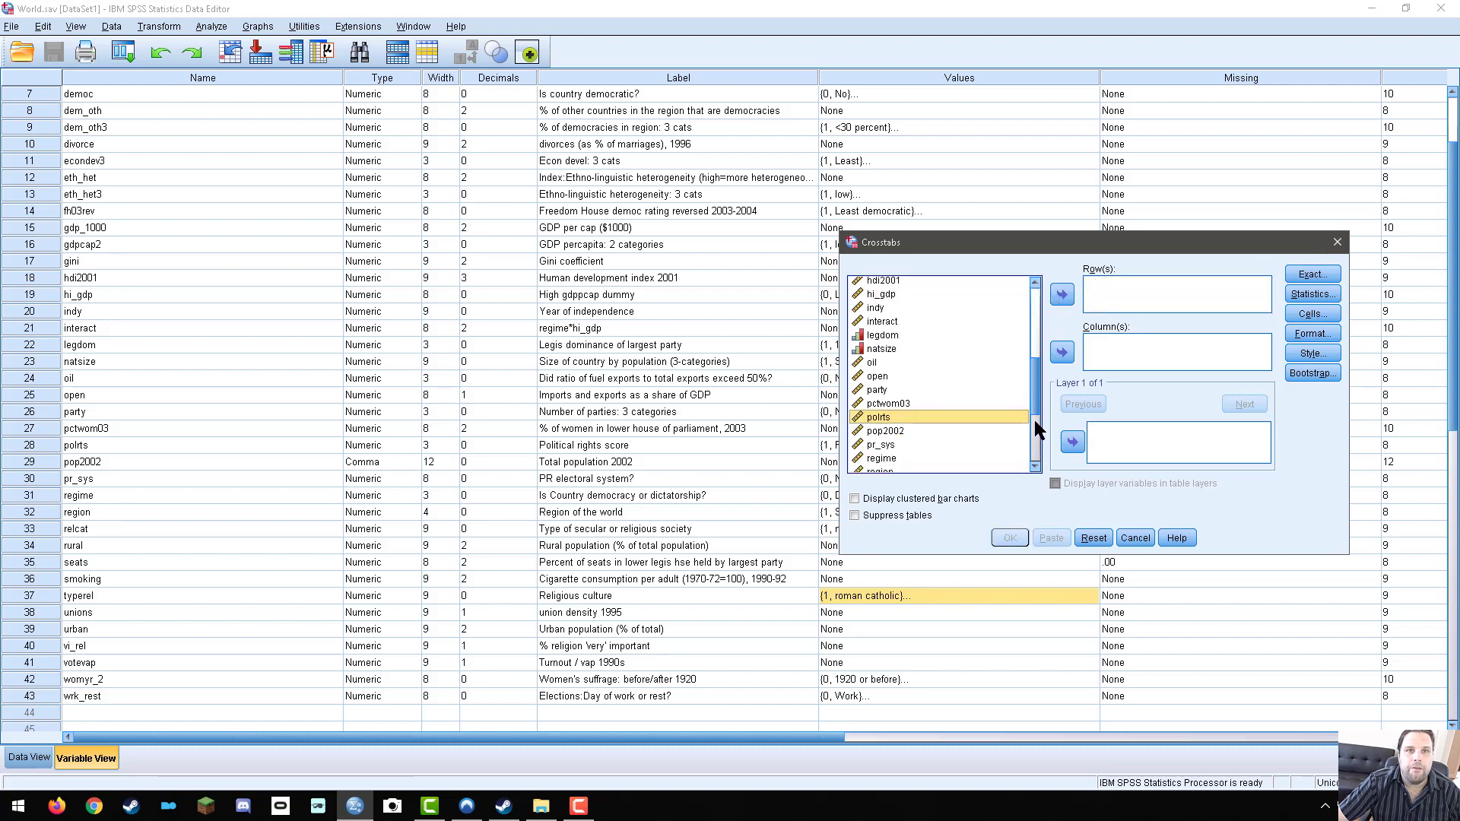
left_click(880, 370)
left_click(1062, 351)
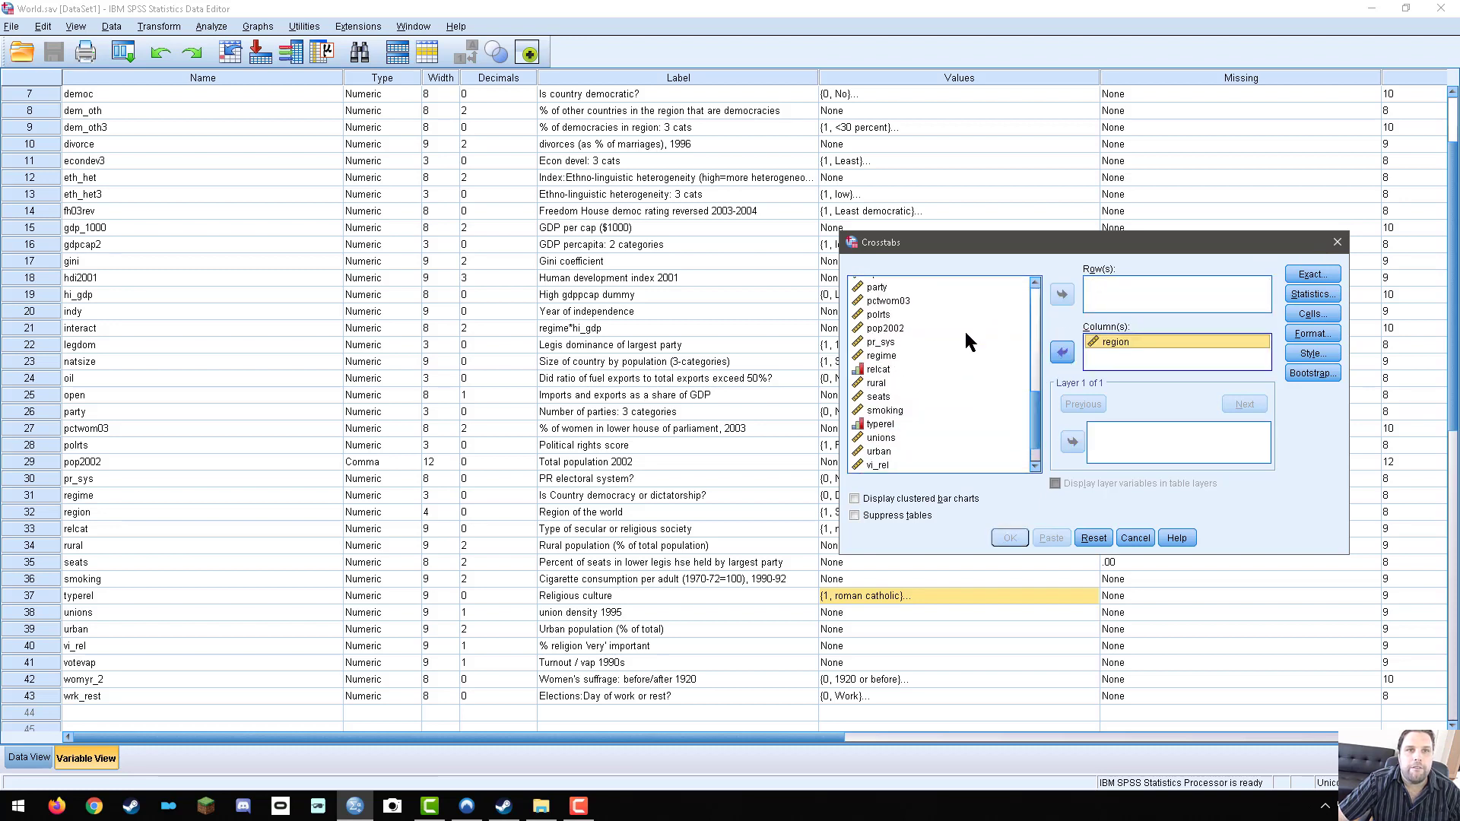
left_click(882, 370)
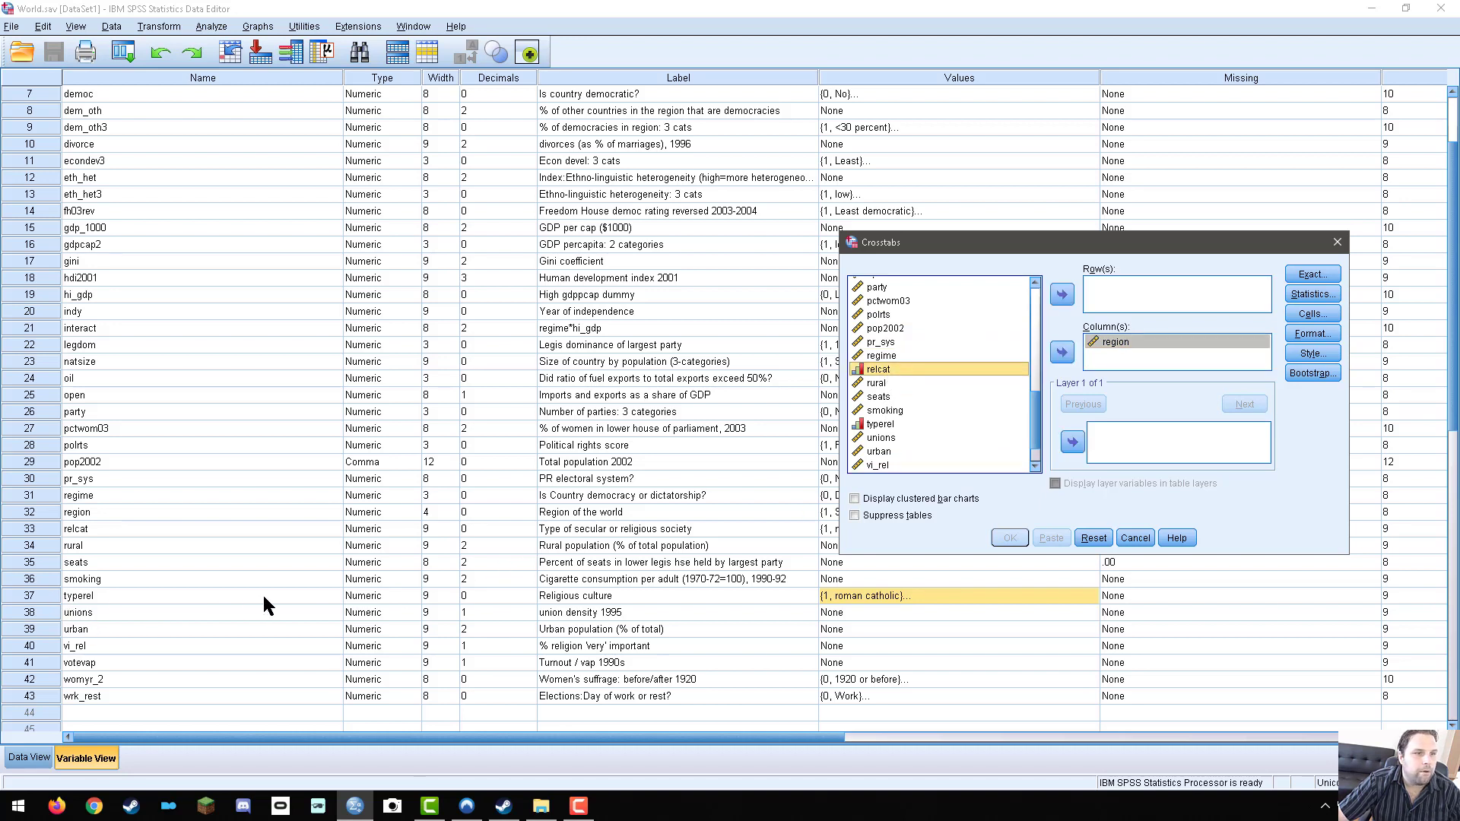
left_click(881, 425)
left_click(1062, 294)
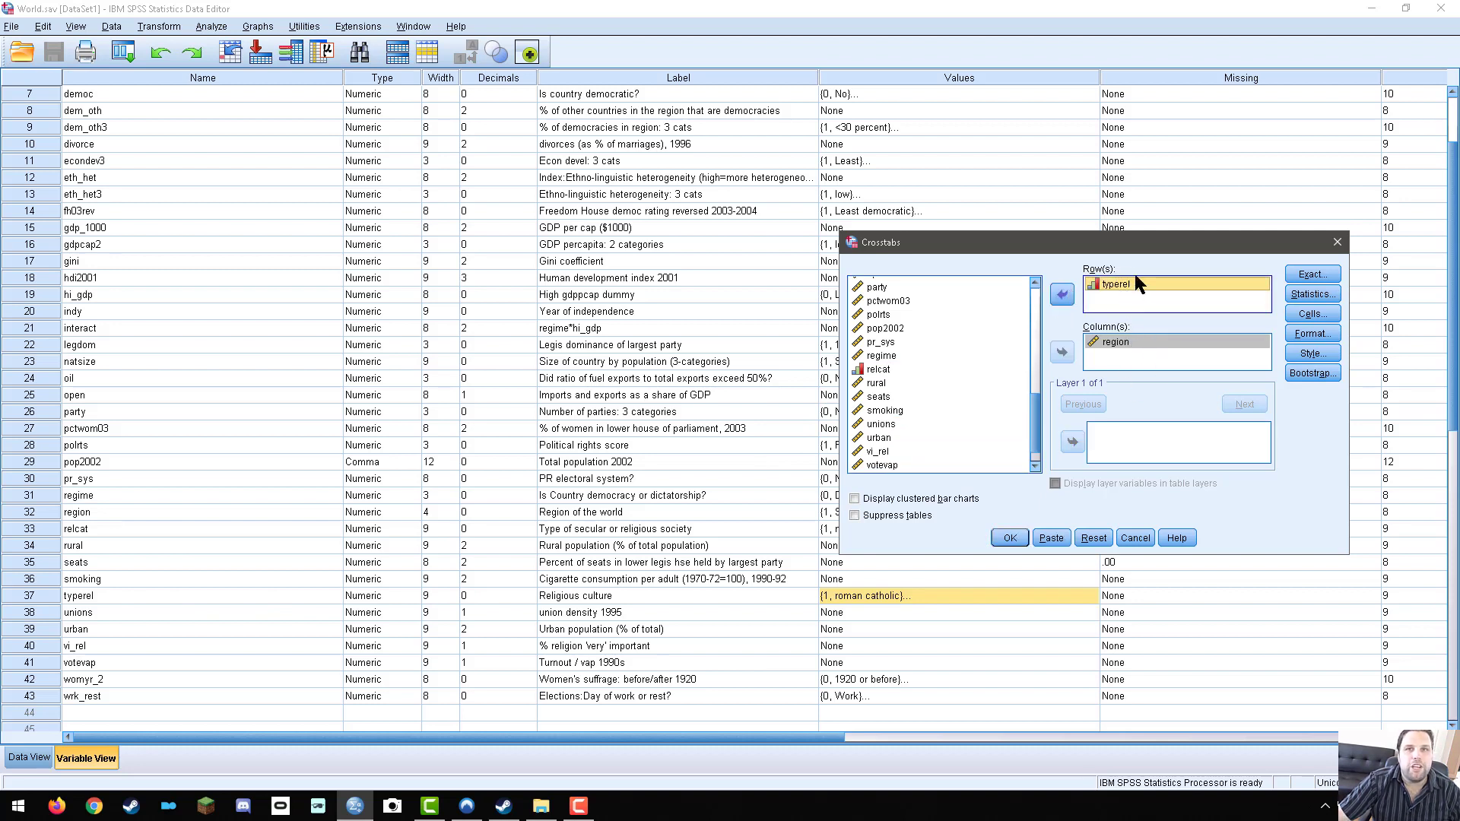
Remove Correlations, Kendall's tau-b and Kendall's tau-c from the crosstab statistics
left_click(1308, 294)
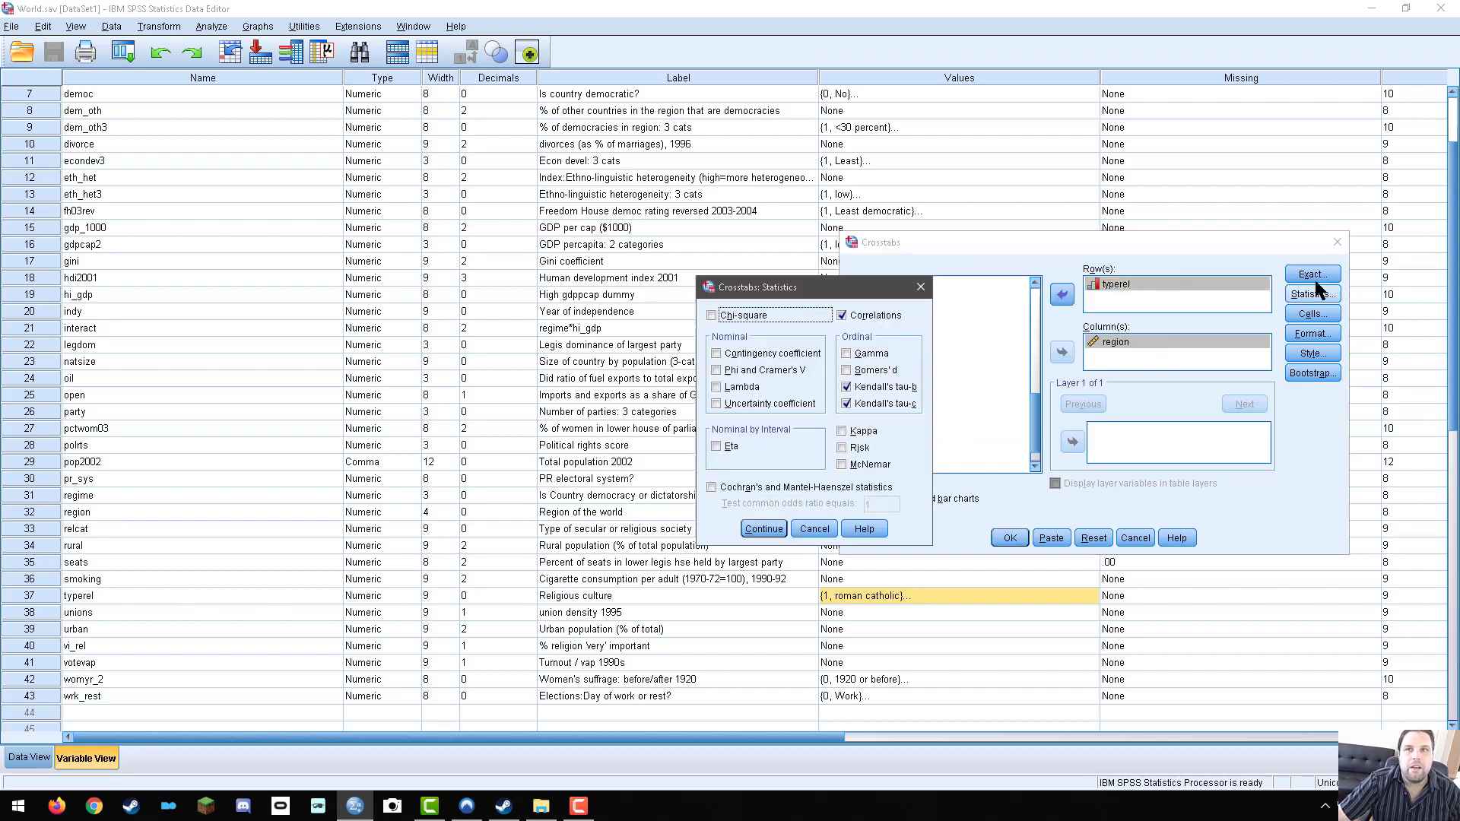
left_click(842, 314)
left_click(847, 386)
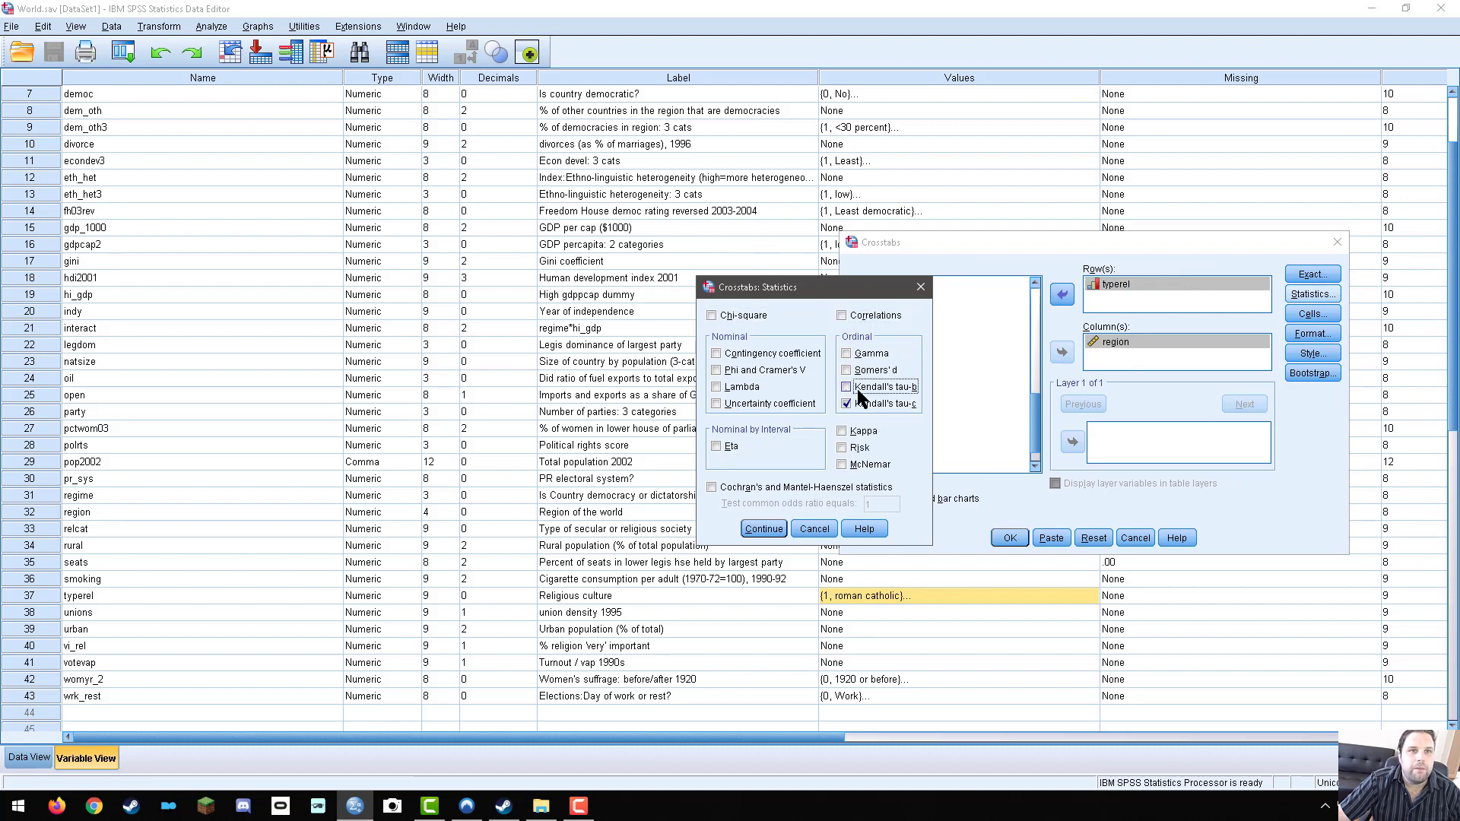
left_click(846, 403)
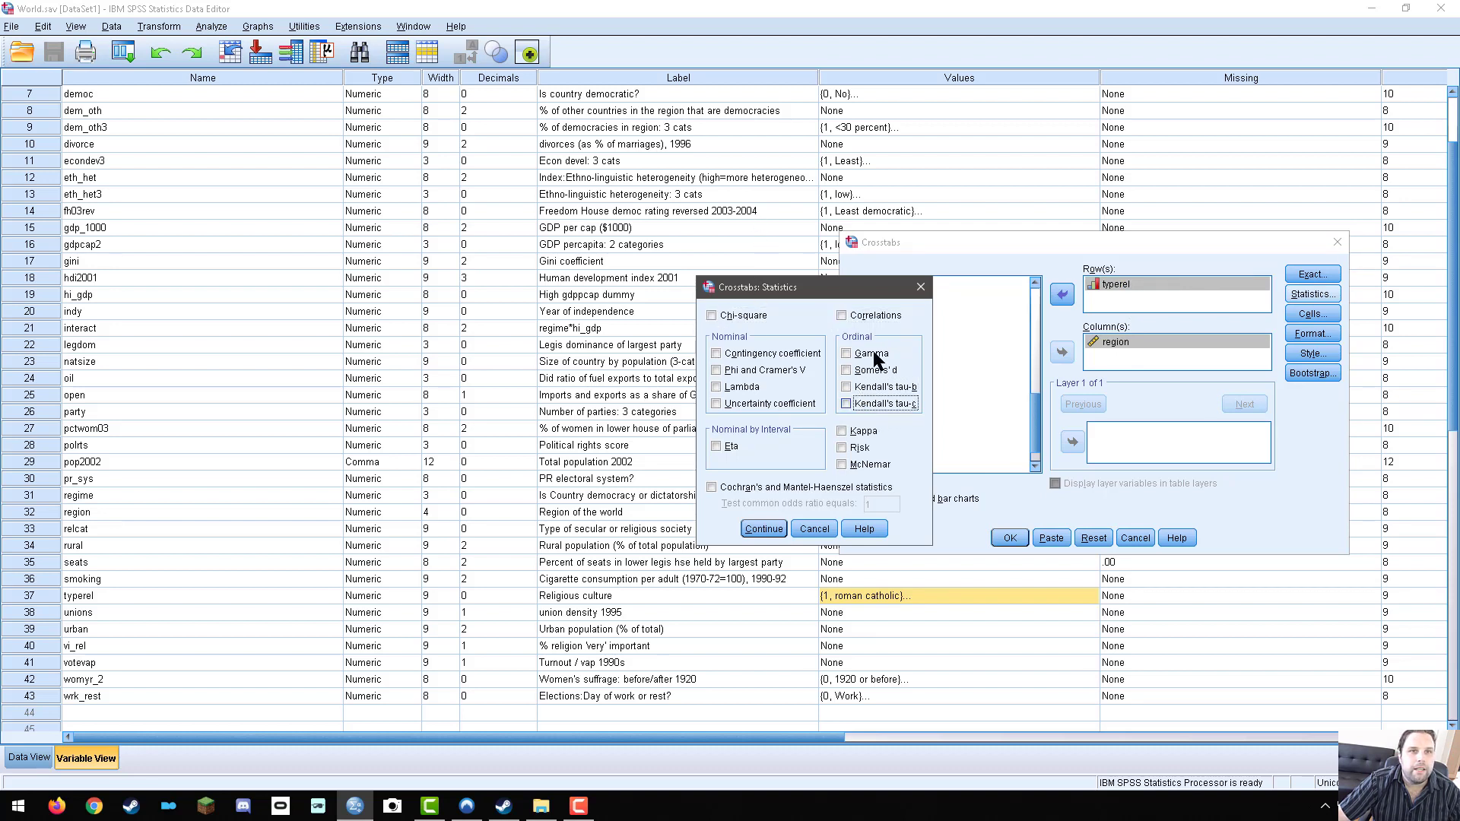
Add Chi-square, Phi and Cramer's V, and Lambda to the crosstab statistics and run the analysis
left_click(739, 314)
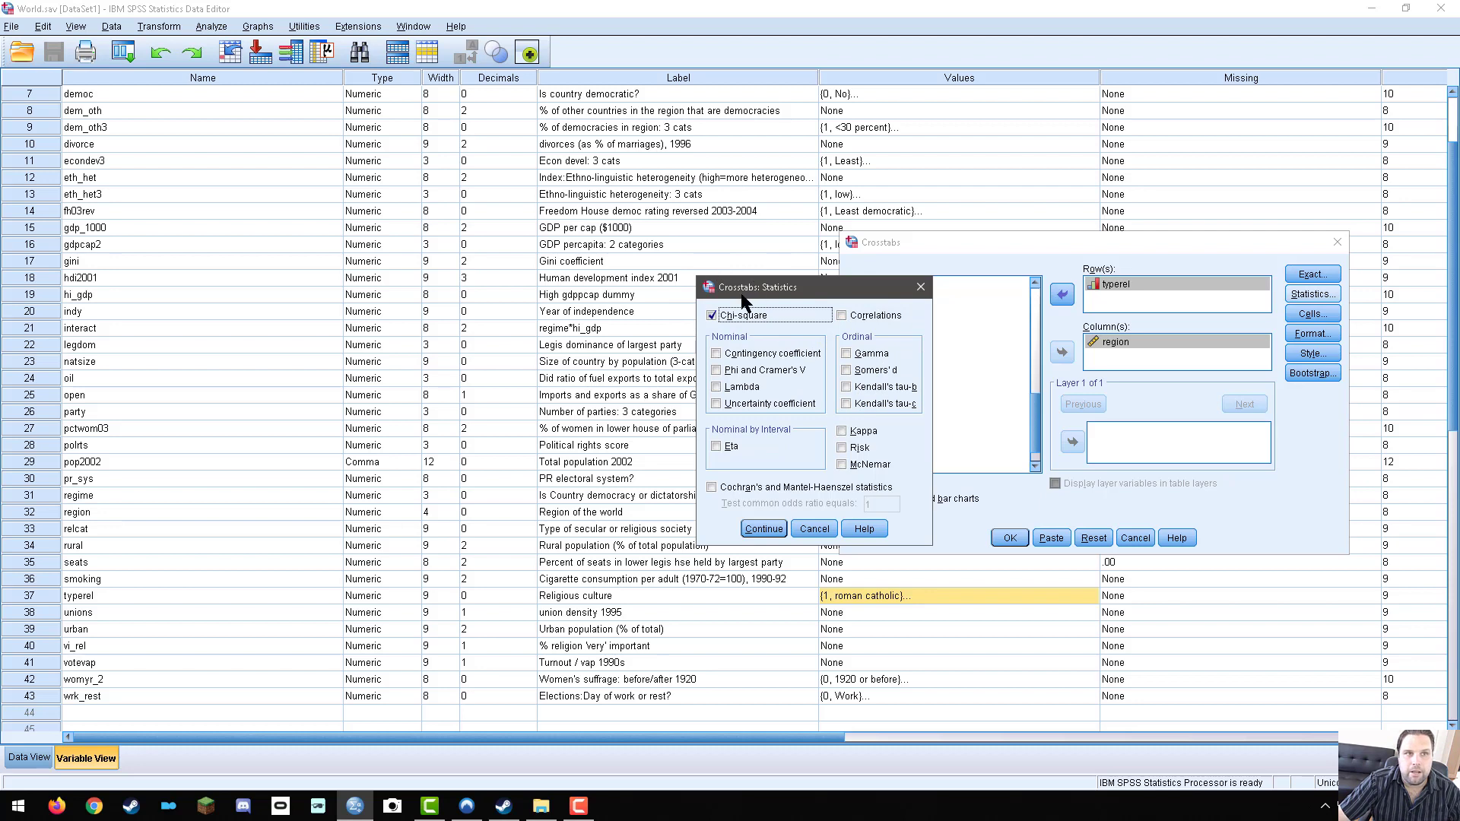
left_click(764, 372)
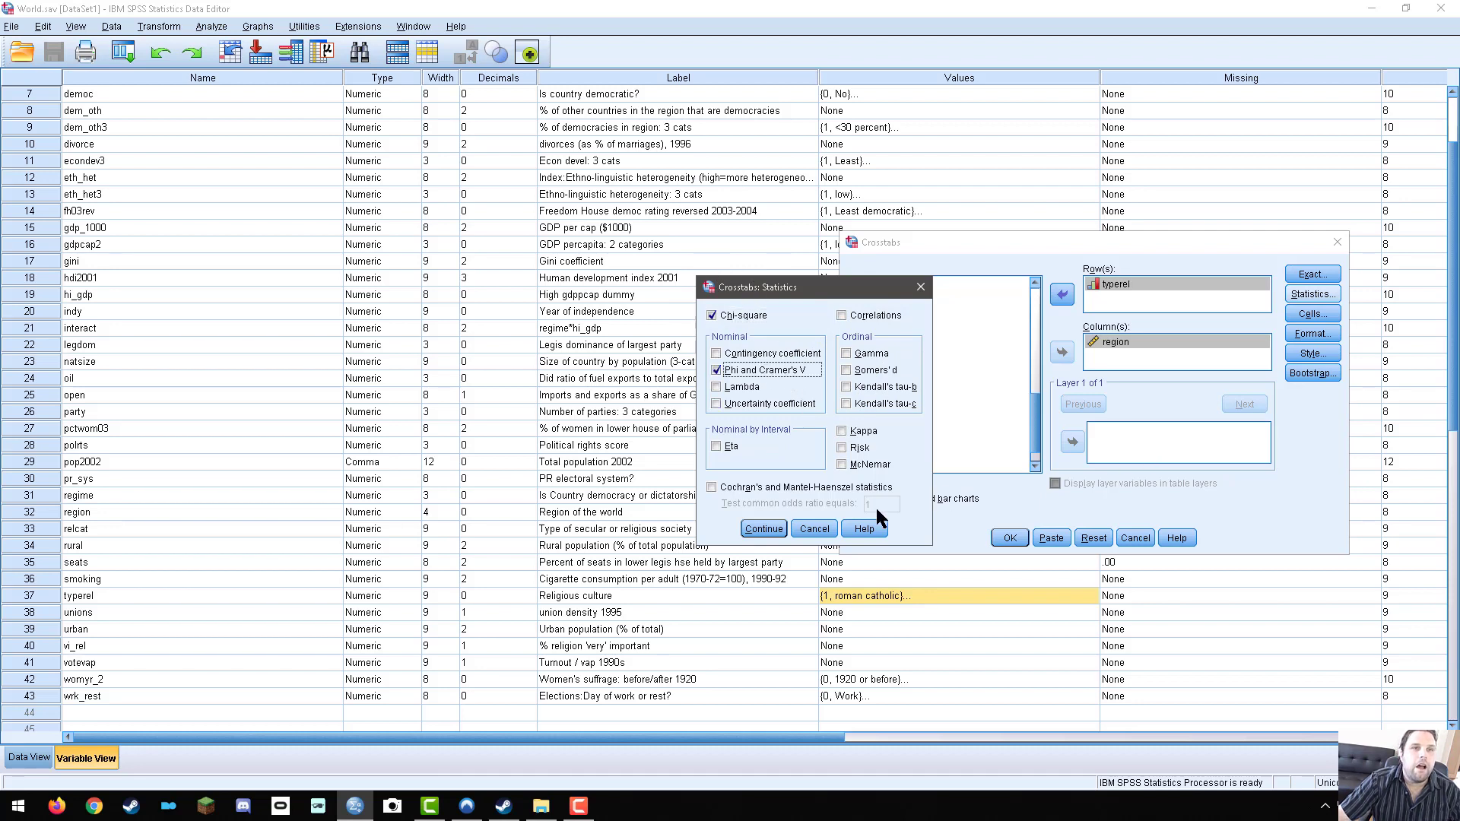
left_click(740, 388)
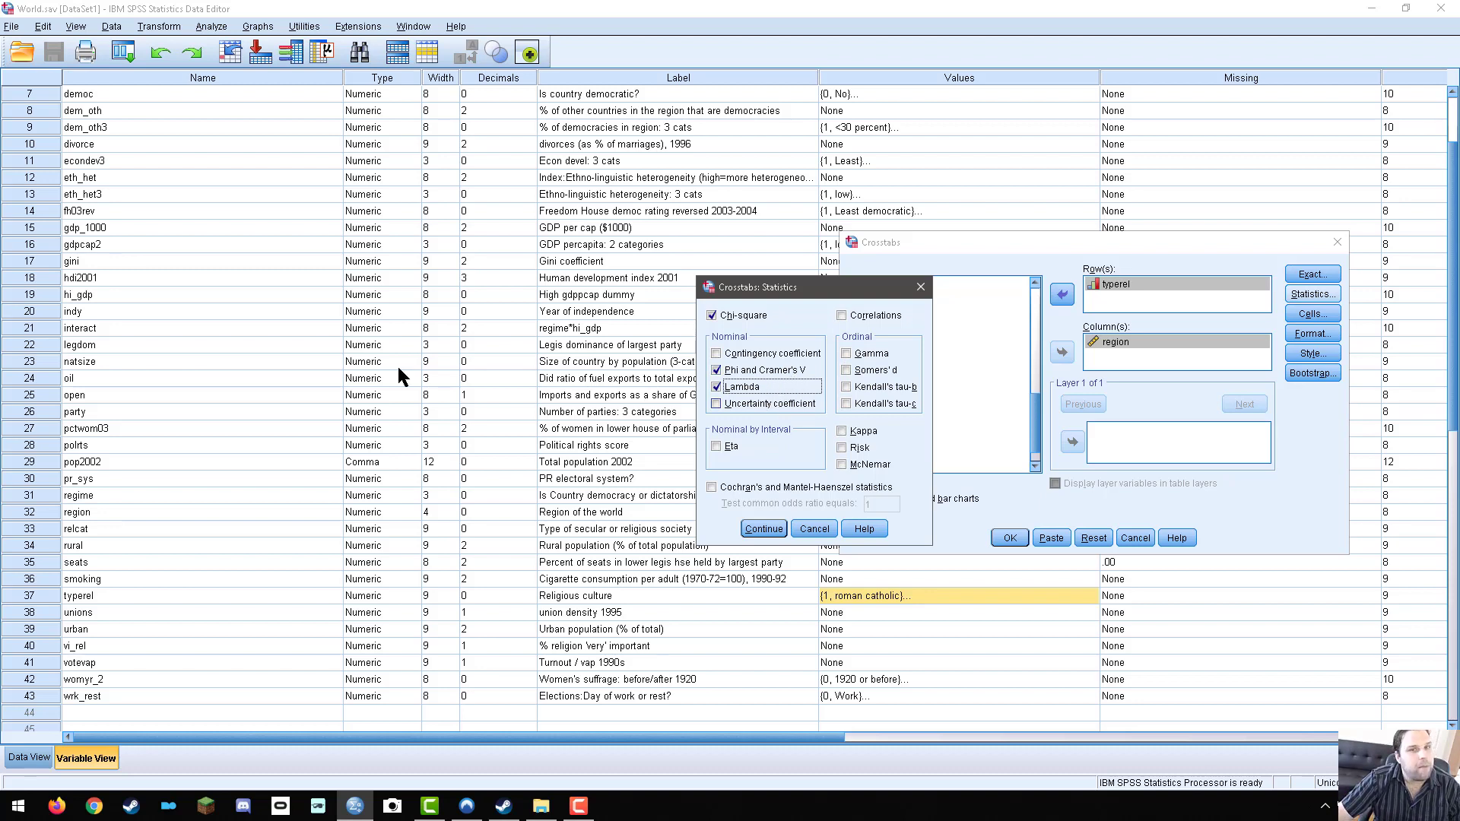
left_click(764, 529)
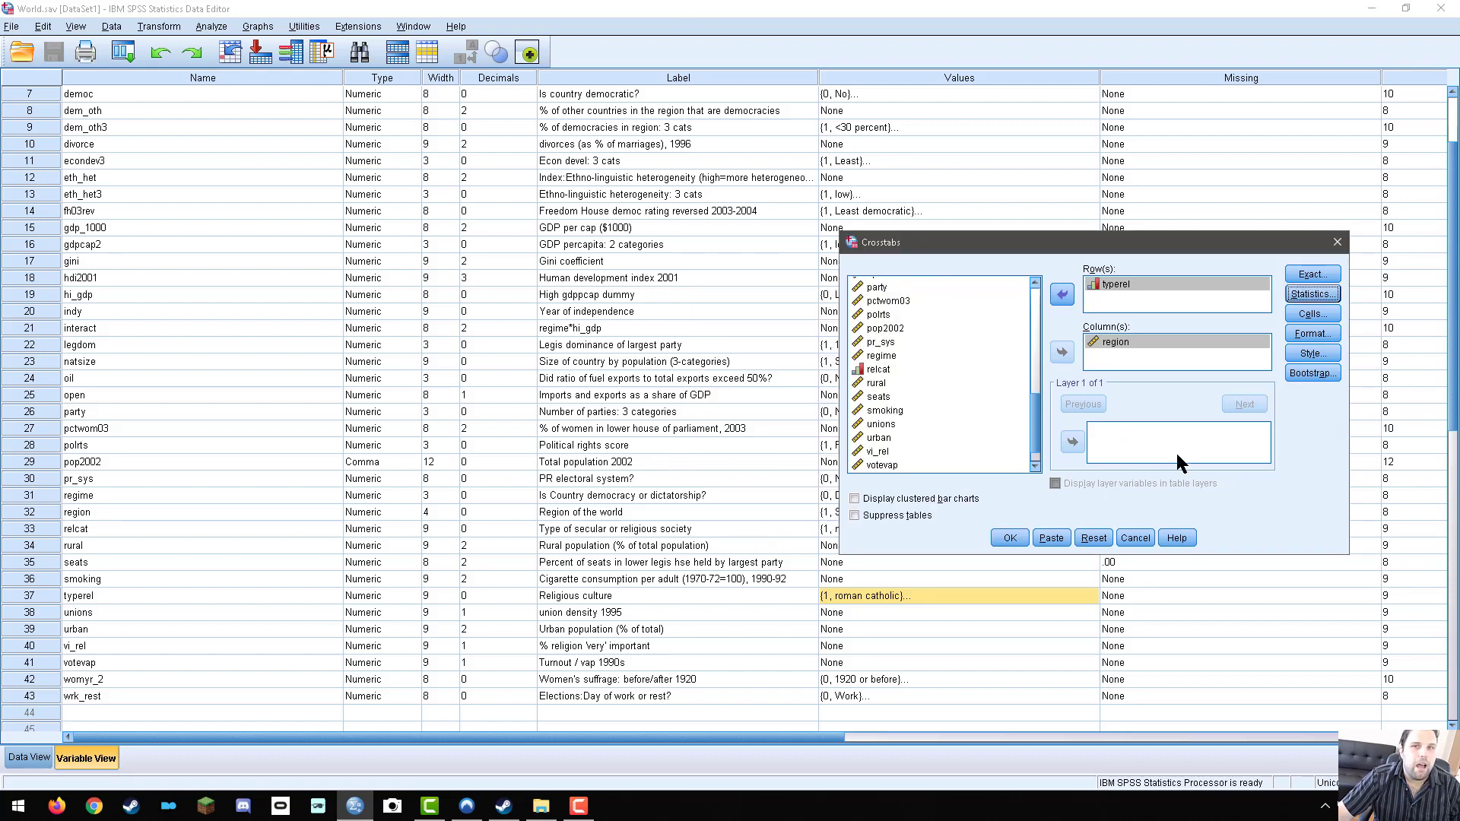
left_click(1022, 535)
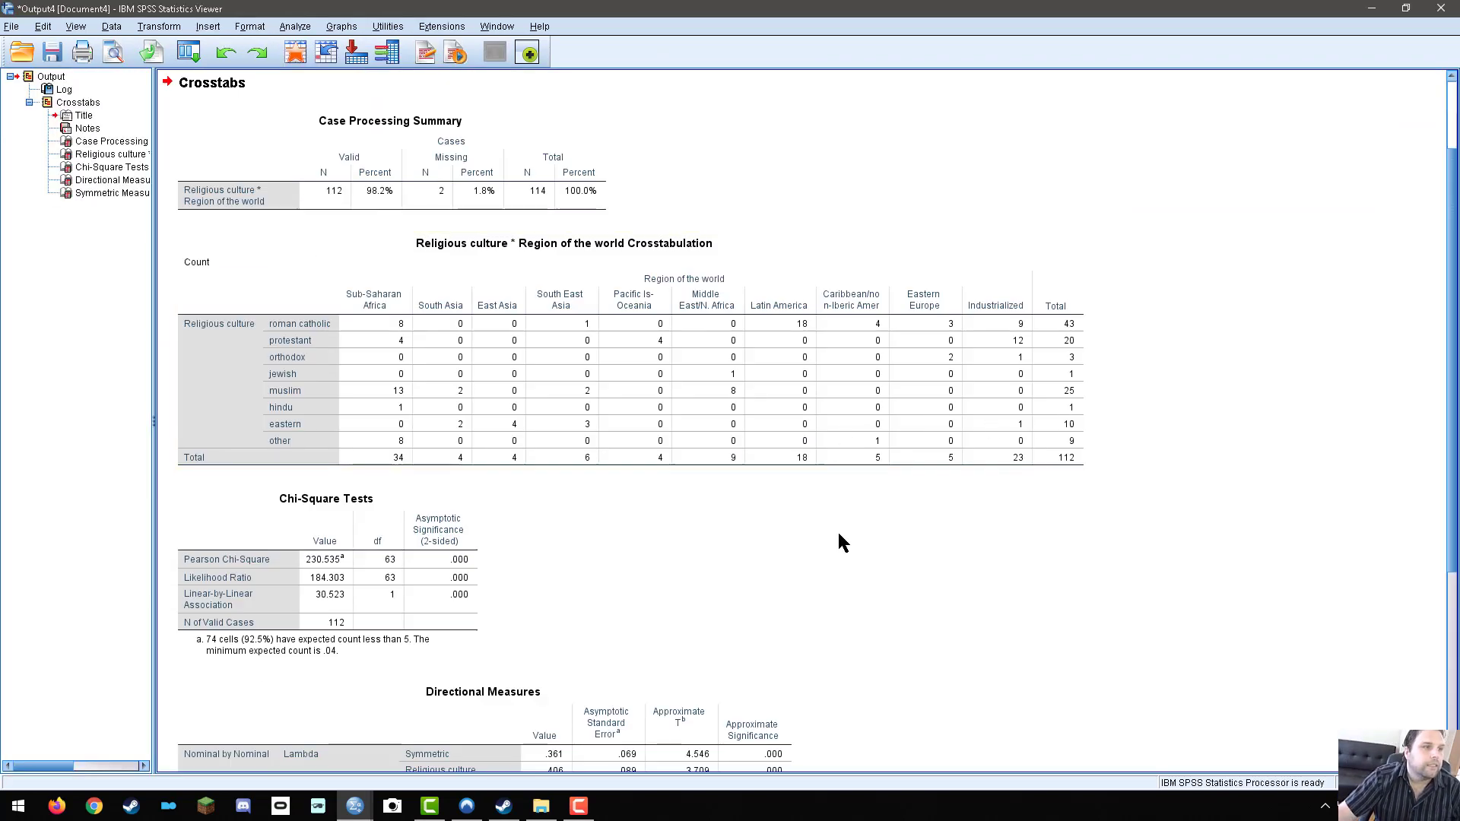
Examine the Religious culture by Region of the world crosstabulation and its Chi-Square Tests, Directional Measures and Symmetric Measures tables
scroll(843, 536, "up", 3)
scroll(845, 537, "down", 3)
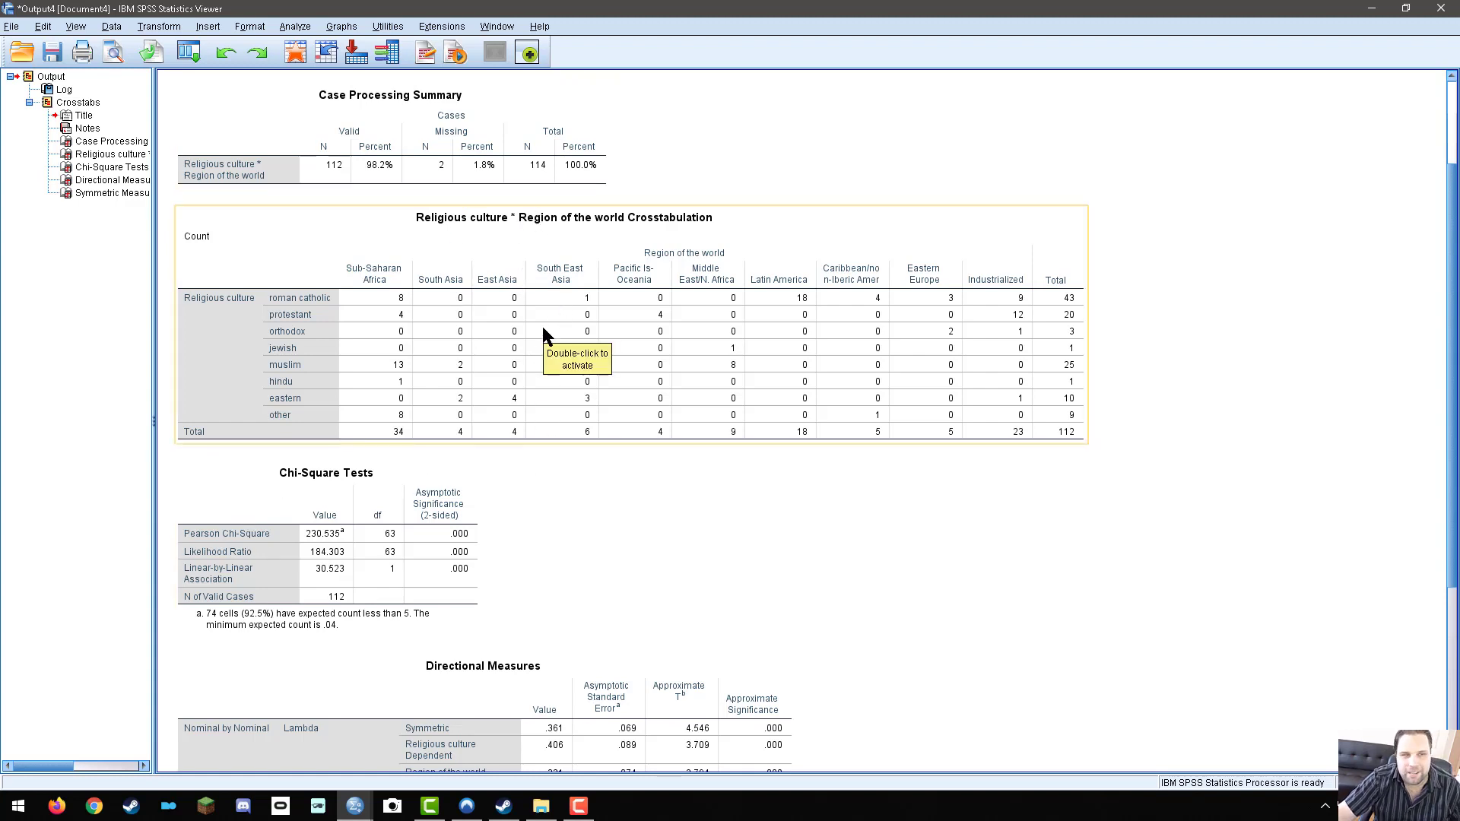
scroll(912, 530, "down", 3)
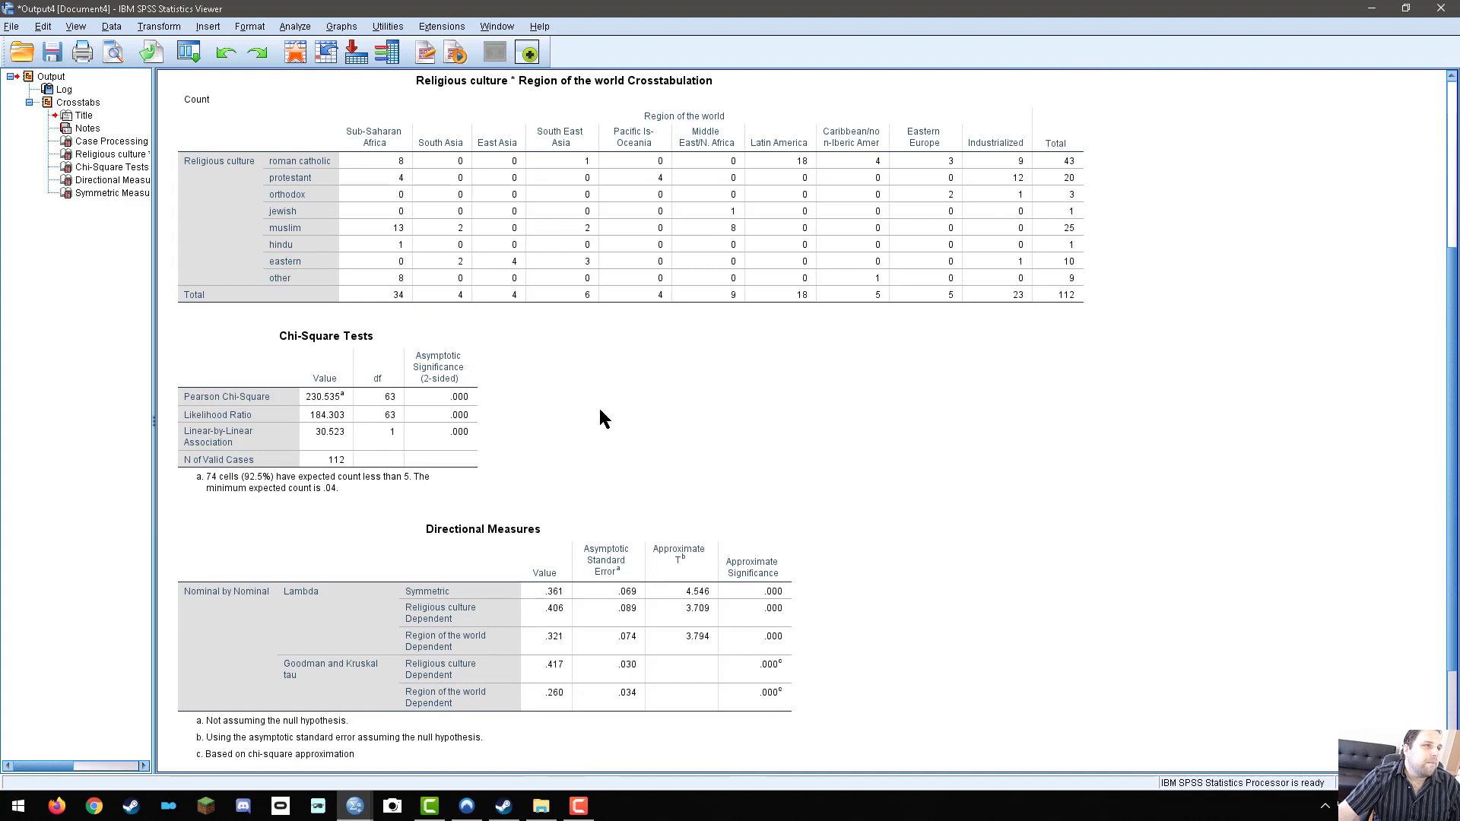
left_click(411, 378)
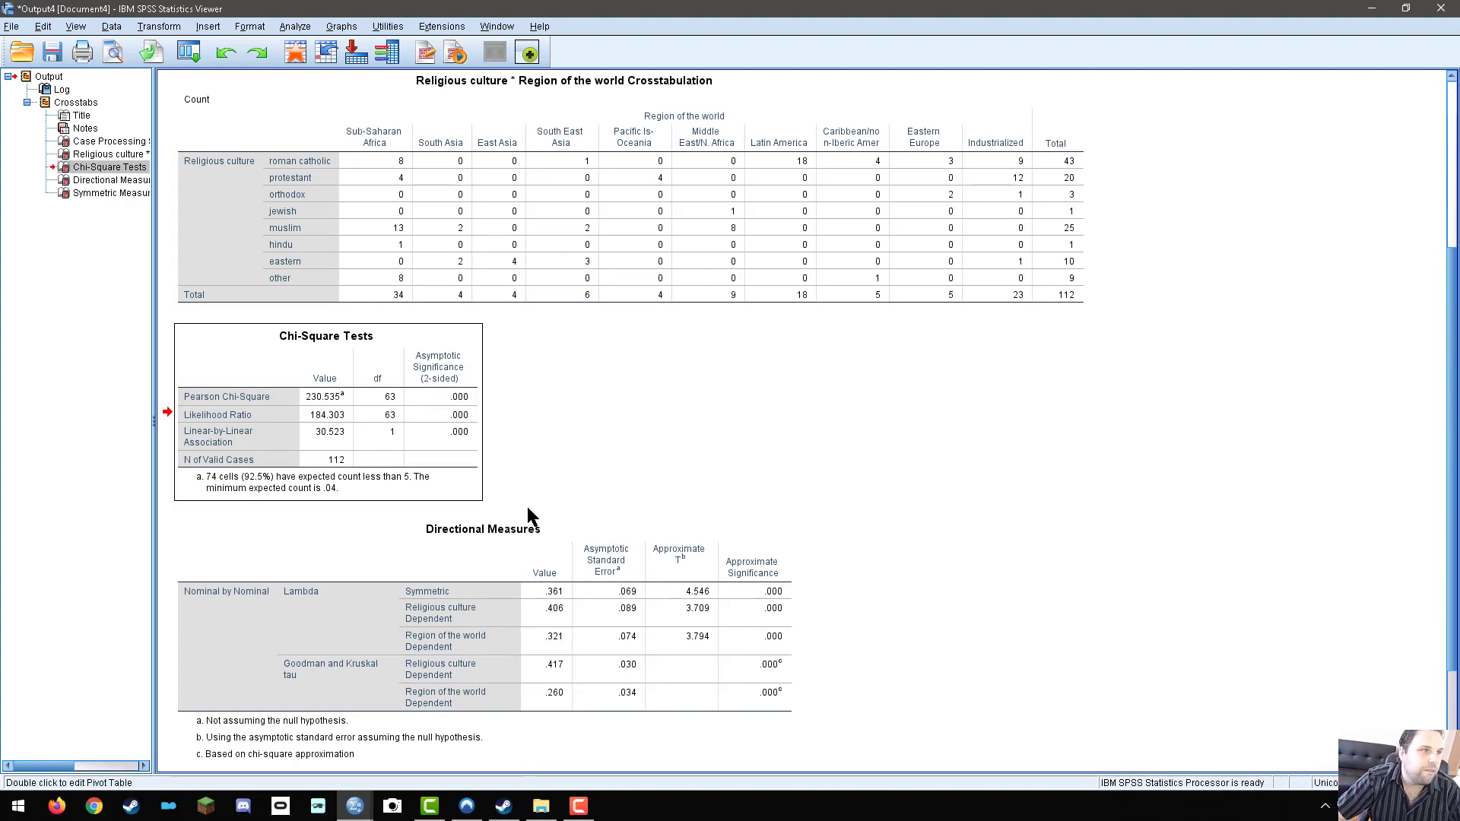
scroll(365, 258, "up", 2)
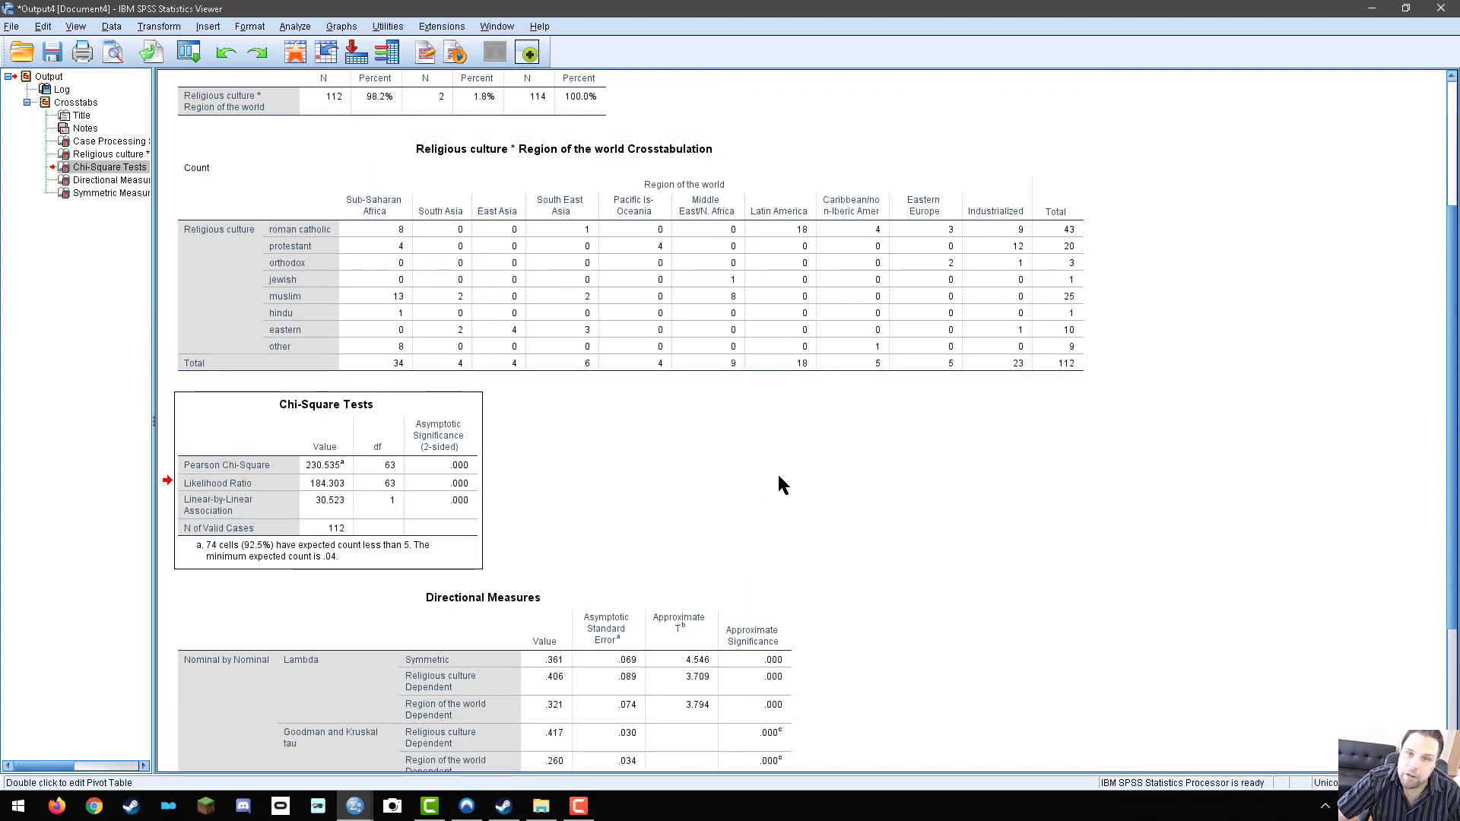
scroll(779, 483, "down", 6)
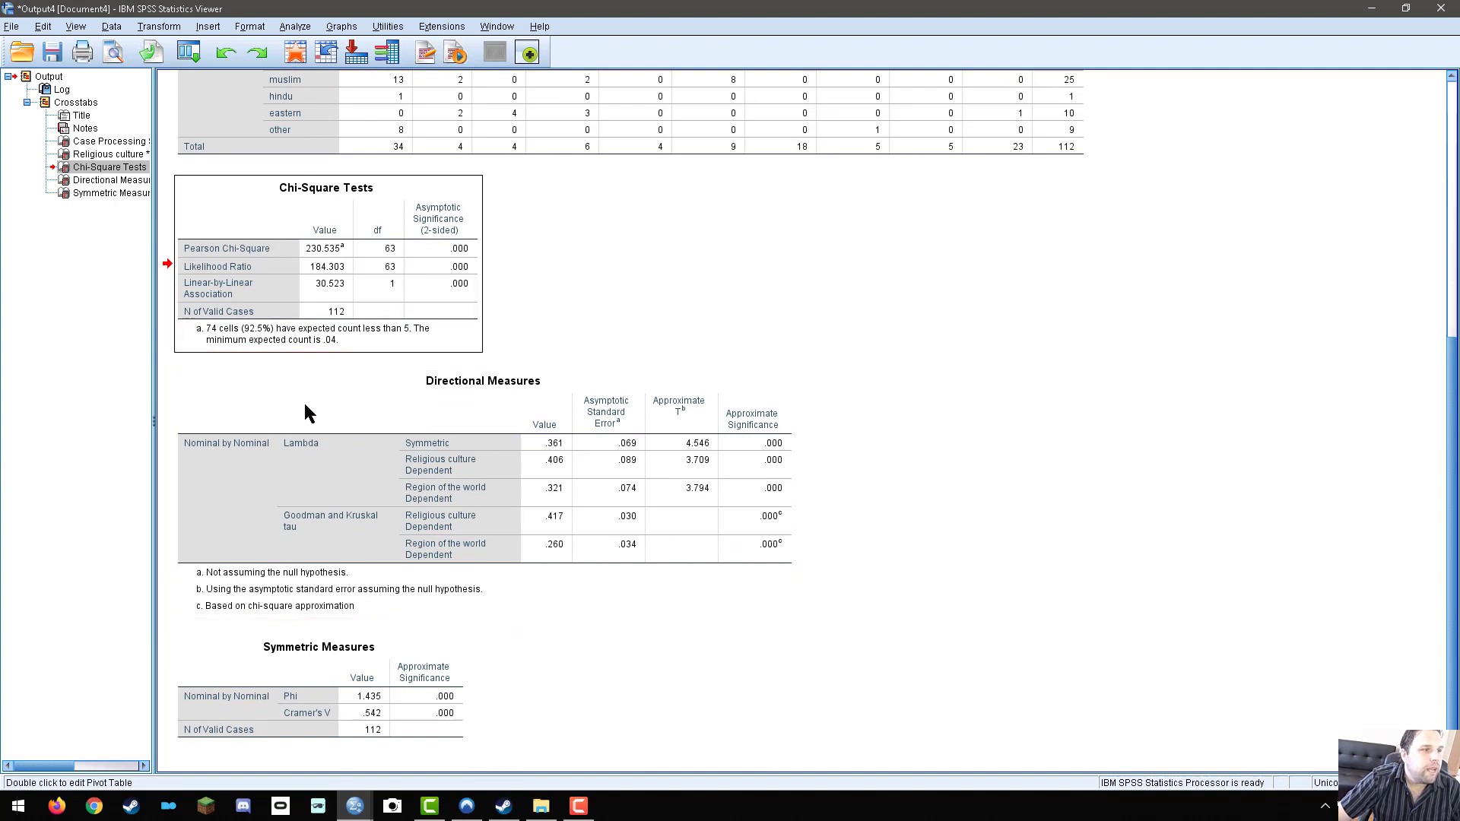
left_click(337, 693)
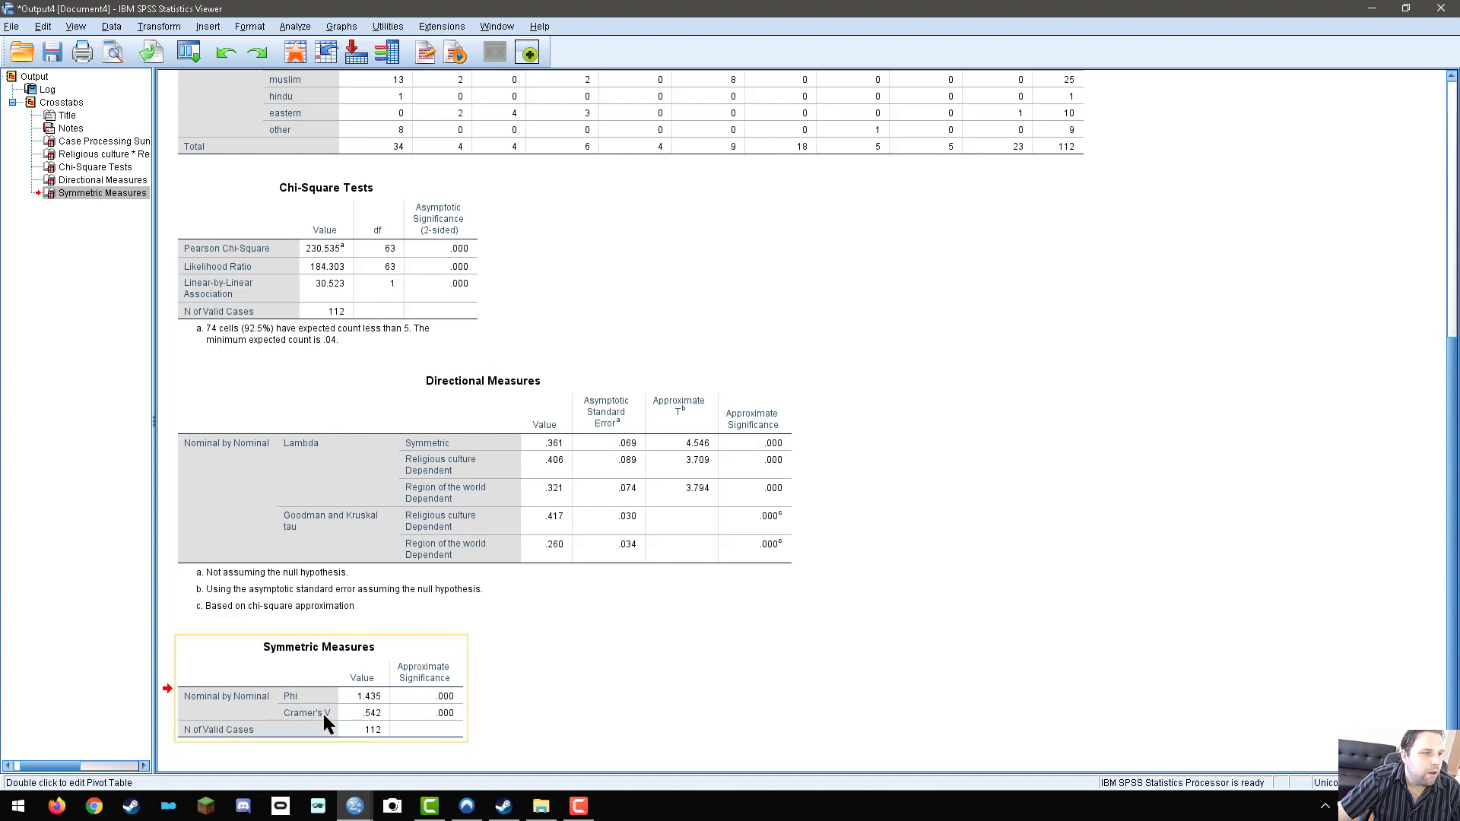
scroll(414, 267, "up", 4)
scroll(372, 414, "down", 4)
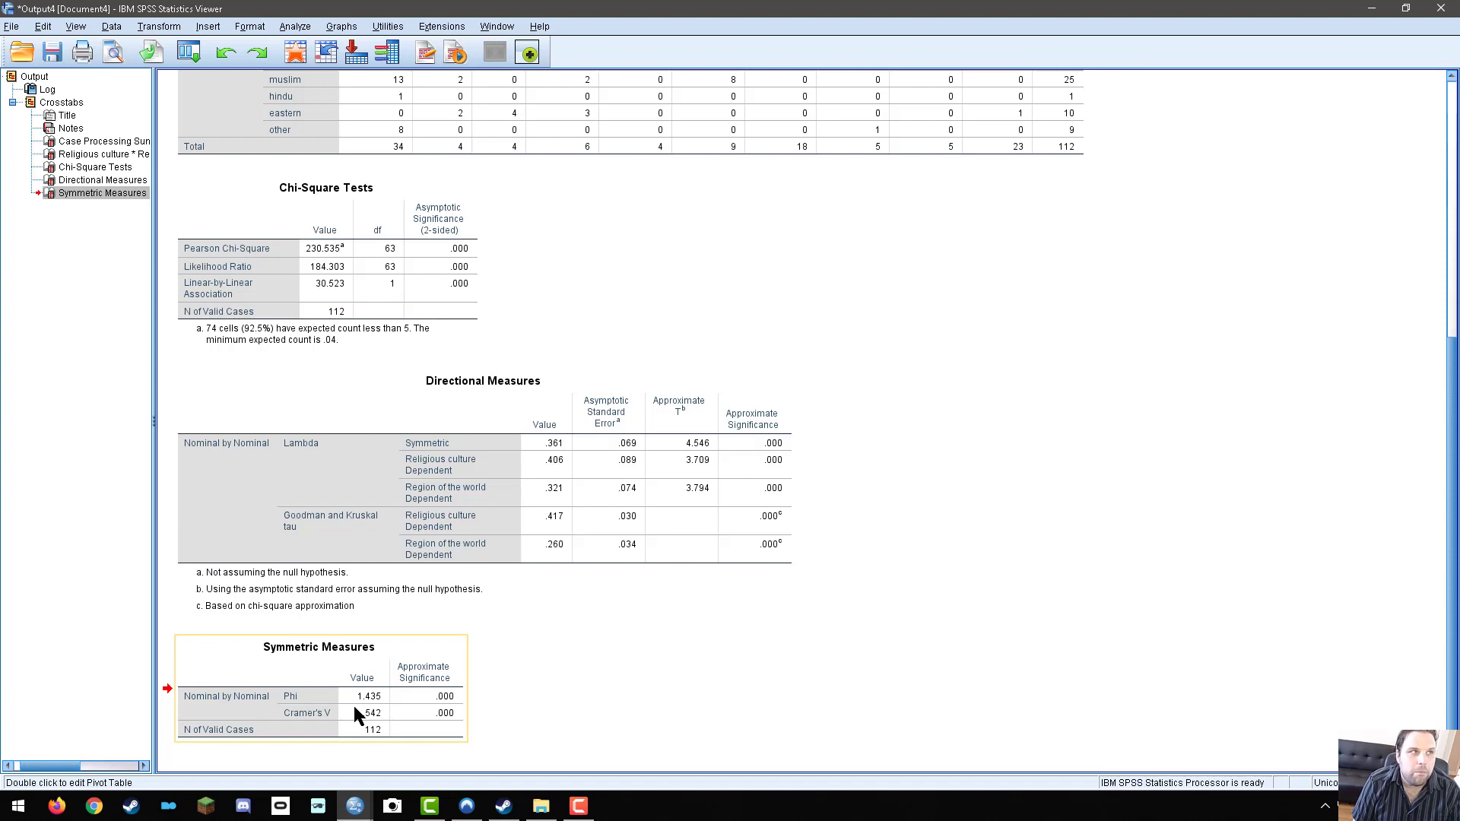
scroll(487, 441, "up", 3)
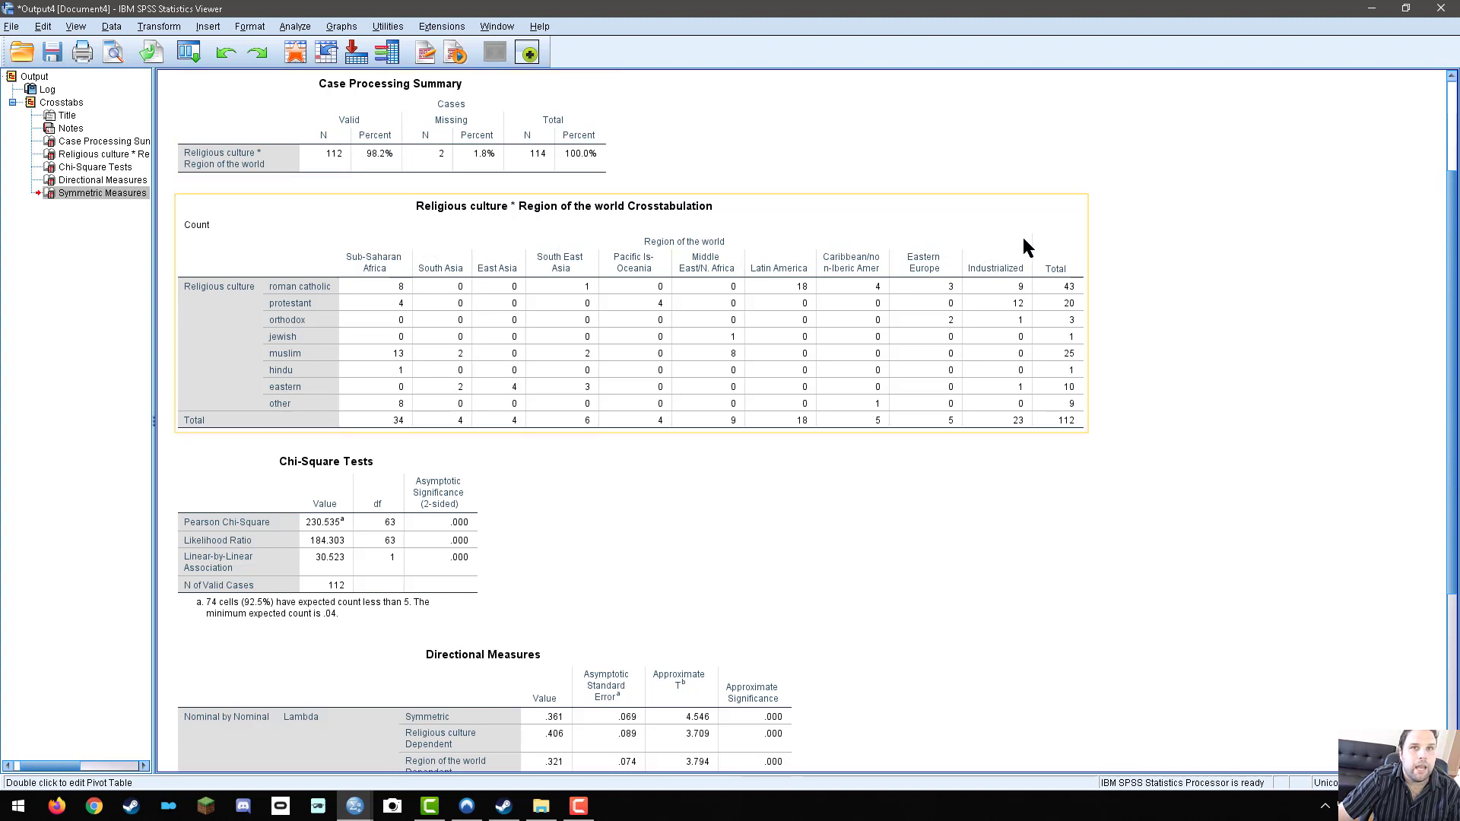
scroll(924, 597, "down", 6)
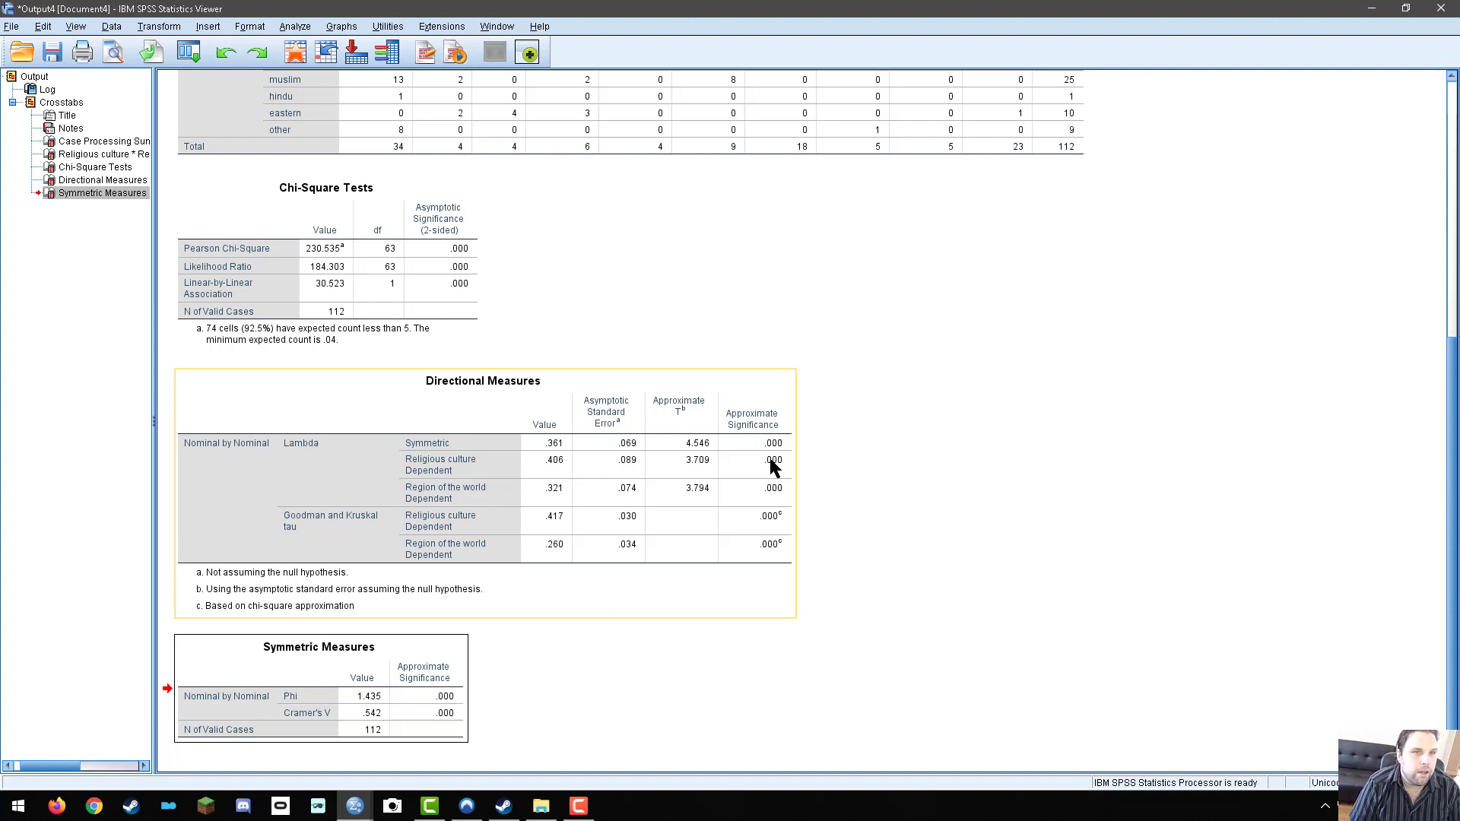
scroll(798, 286, "up", 3)
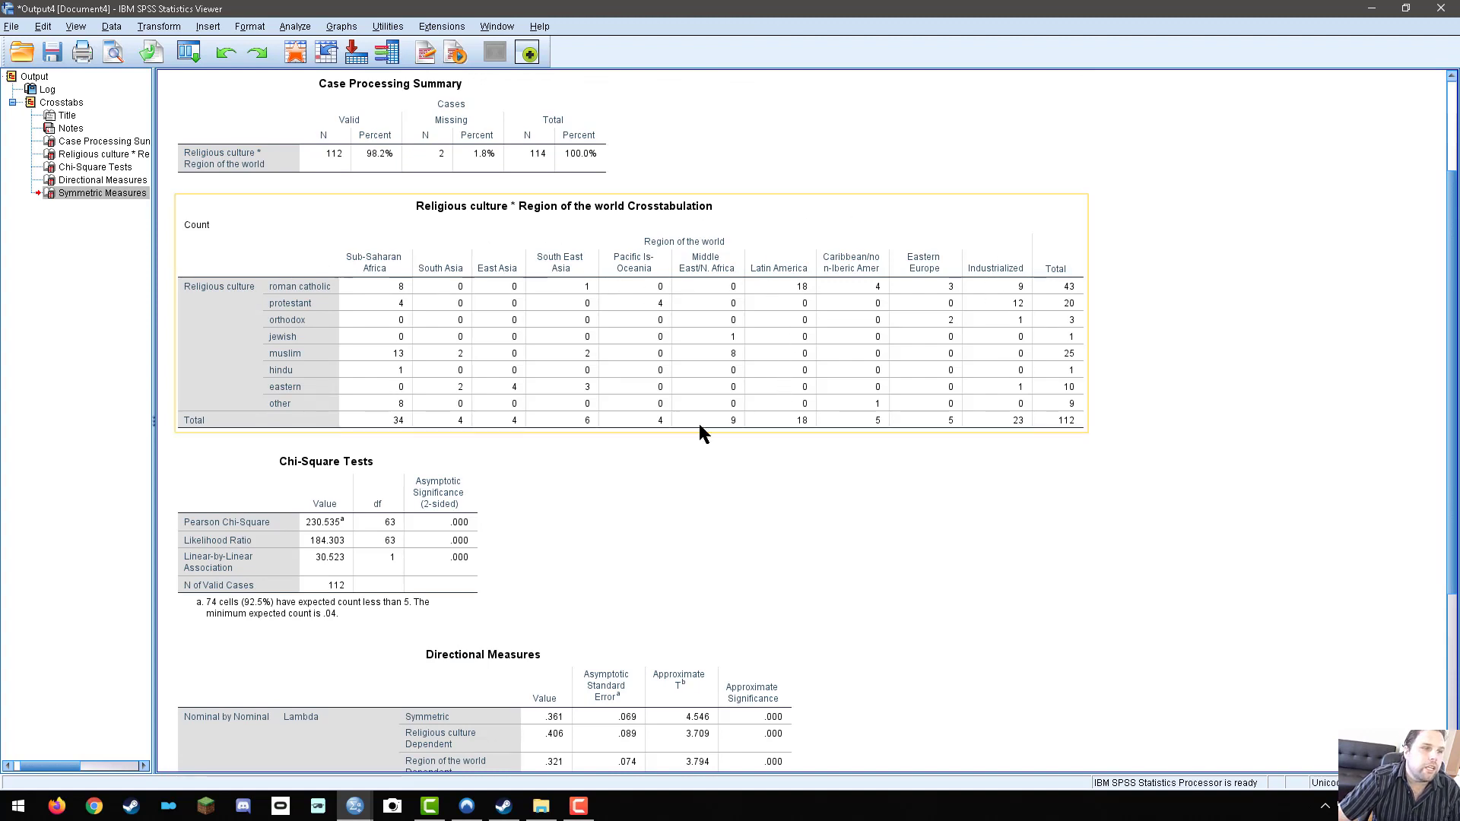
scroll(700, 431, "down", 2)
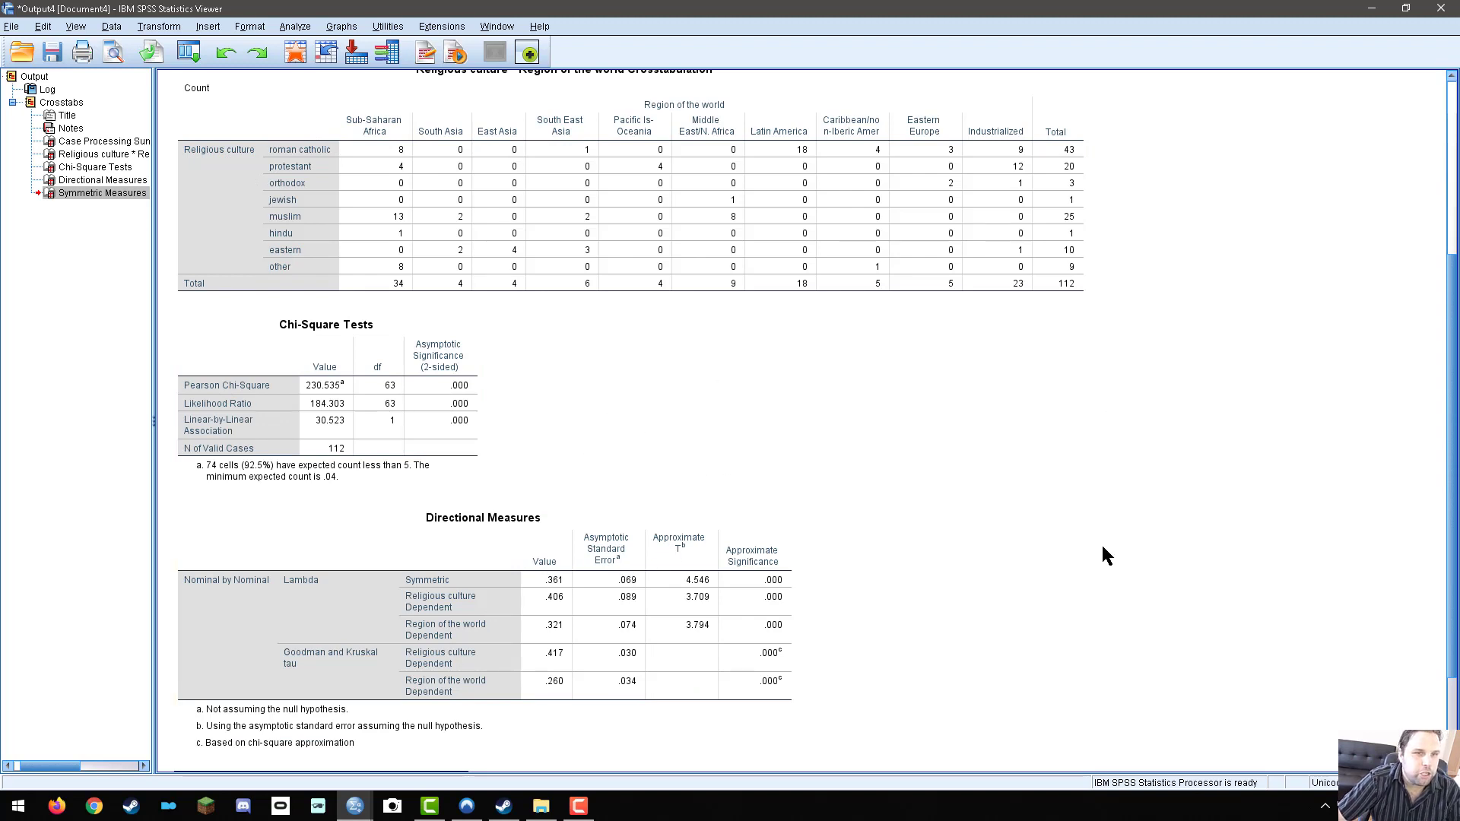
scroll(1102, 543, "down", 2)
scroll(965, 574, "up", 3)
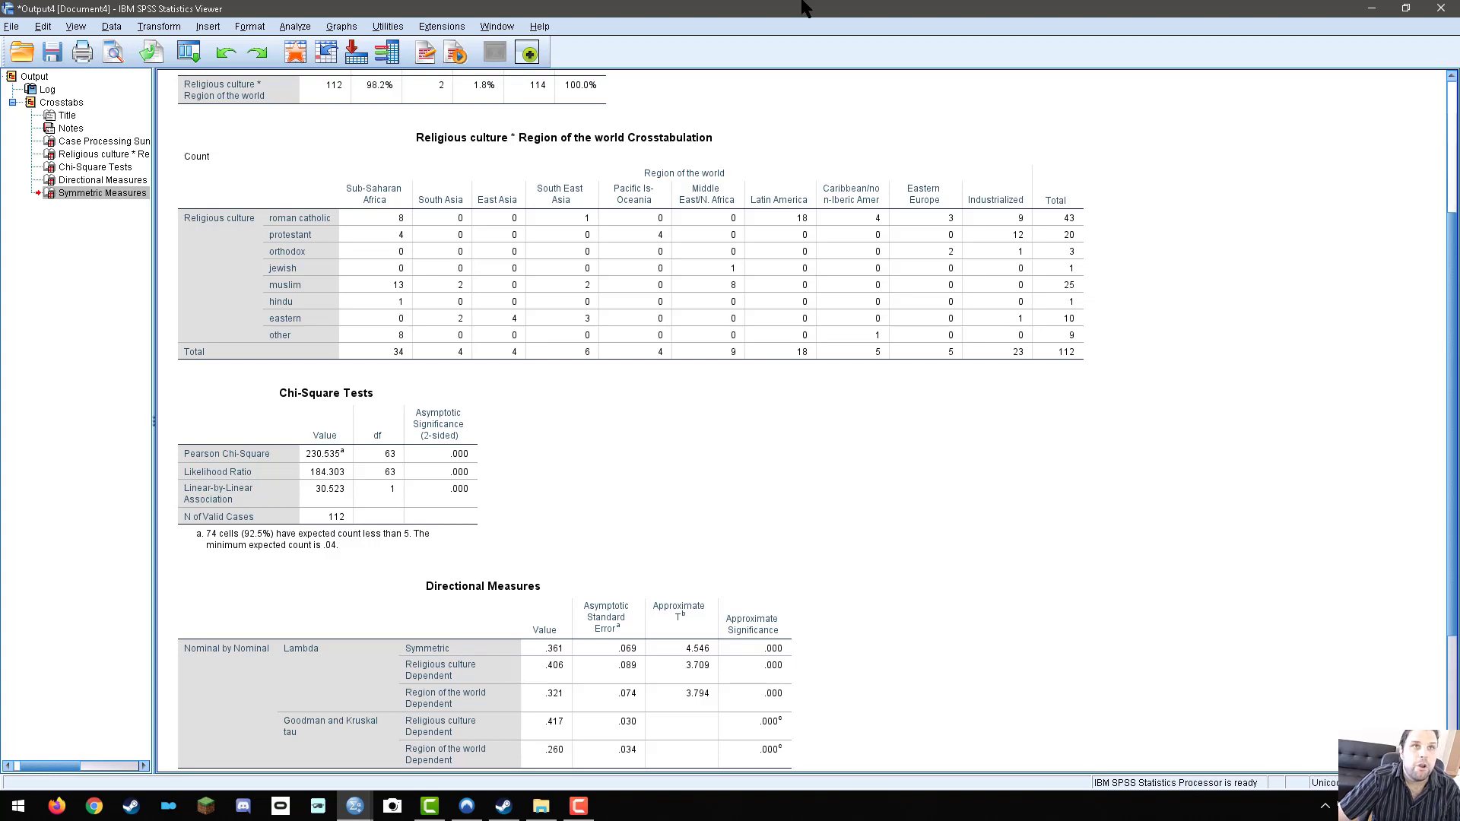
Close the output viewer with the religious culture by region results without saving
left_click(1441, 8)
left_click(722, 426)
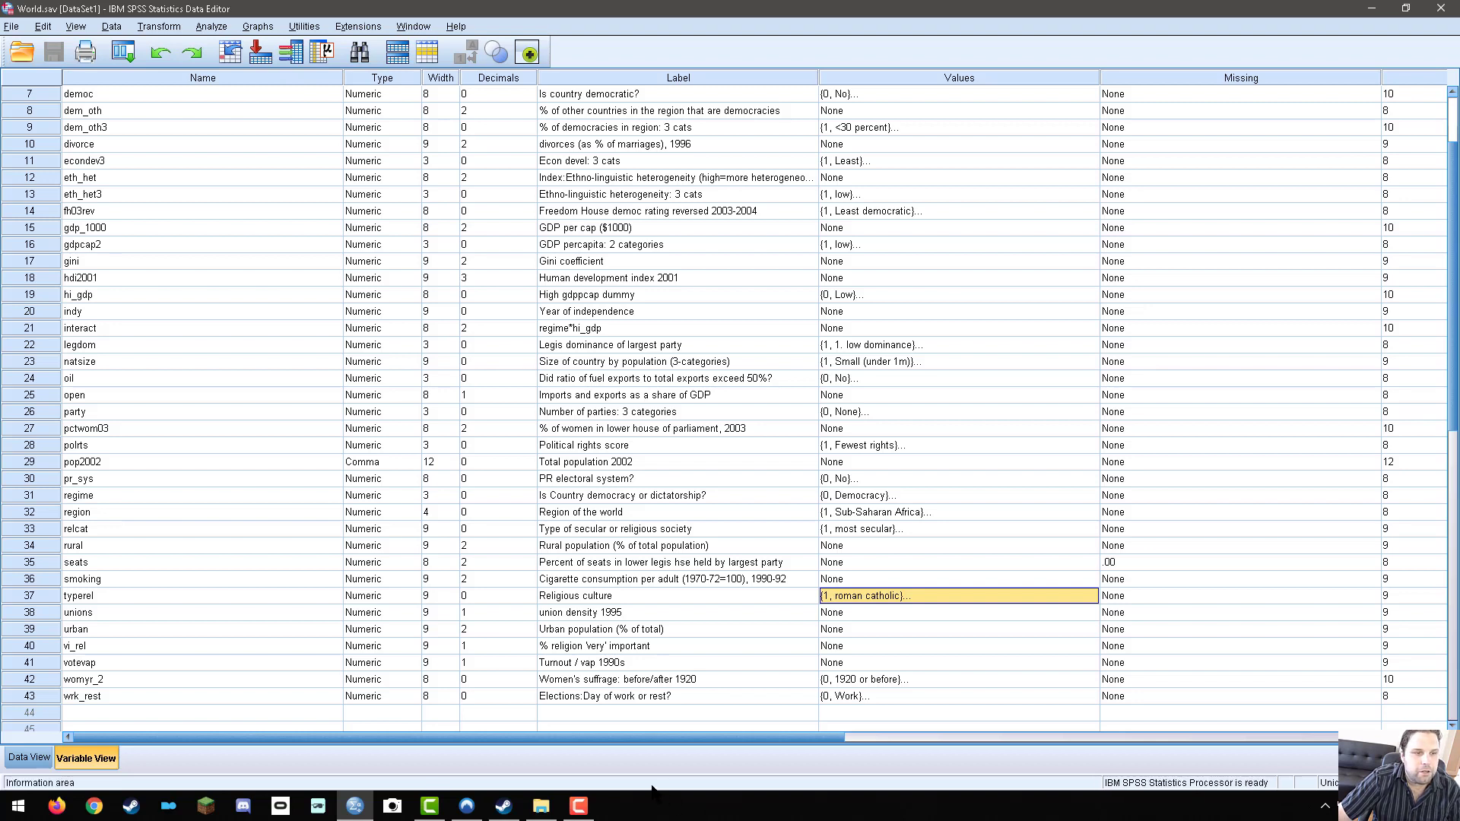
mouse_move(578, 806)
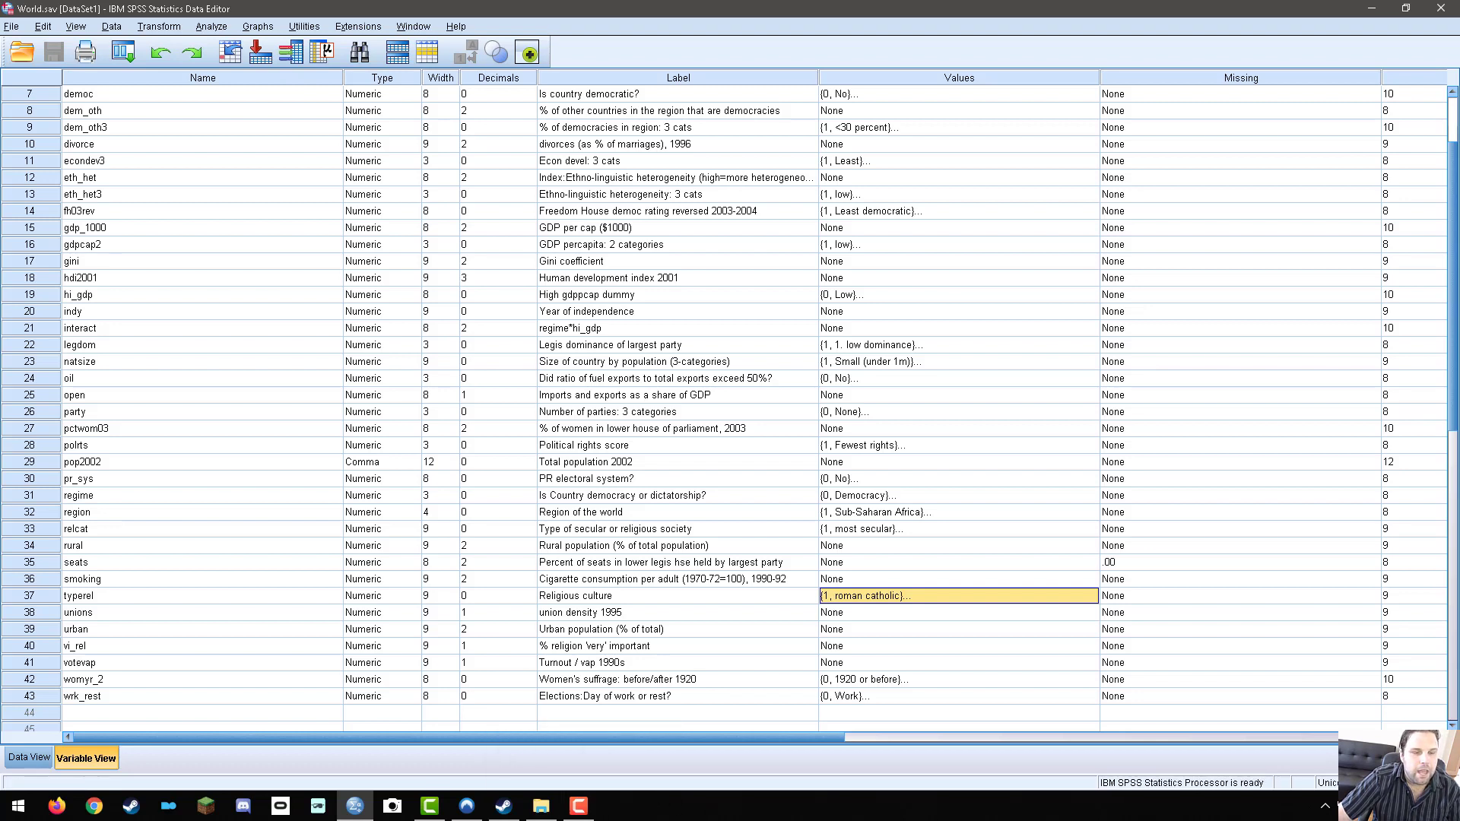